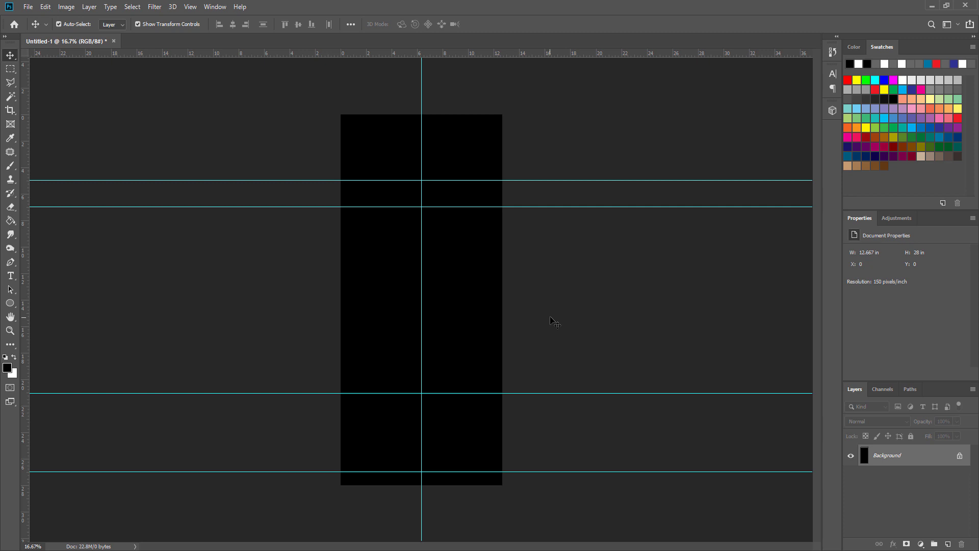
- Check the document's pixel dimensions and resolution
key("ctrl+alt+i")
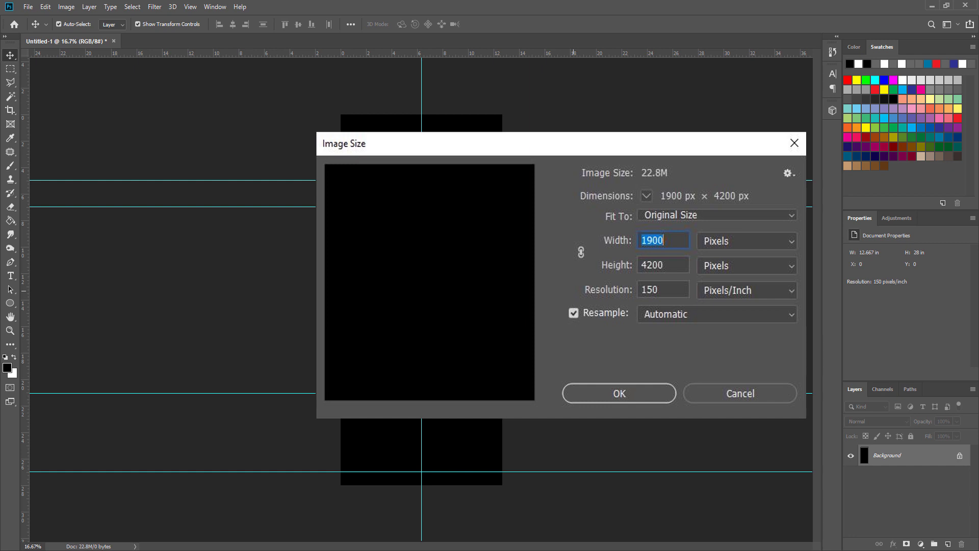
key("Return")
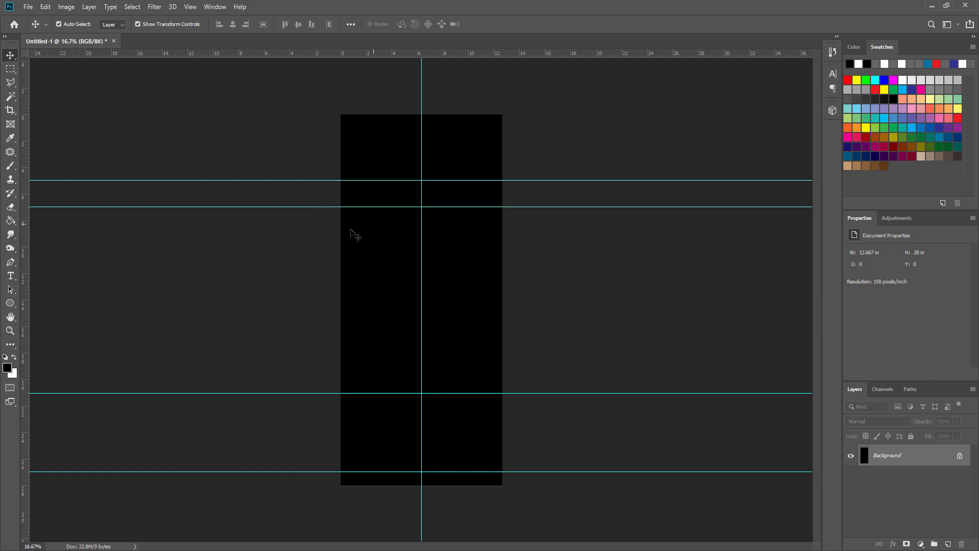
- Set the foreground colour to white and the background colour to a neutral gray with 40% brightness
left_click(7, 368)
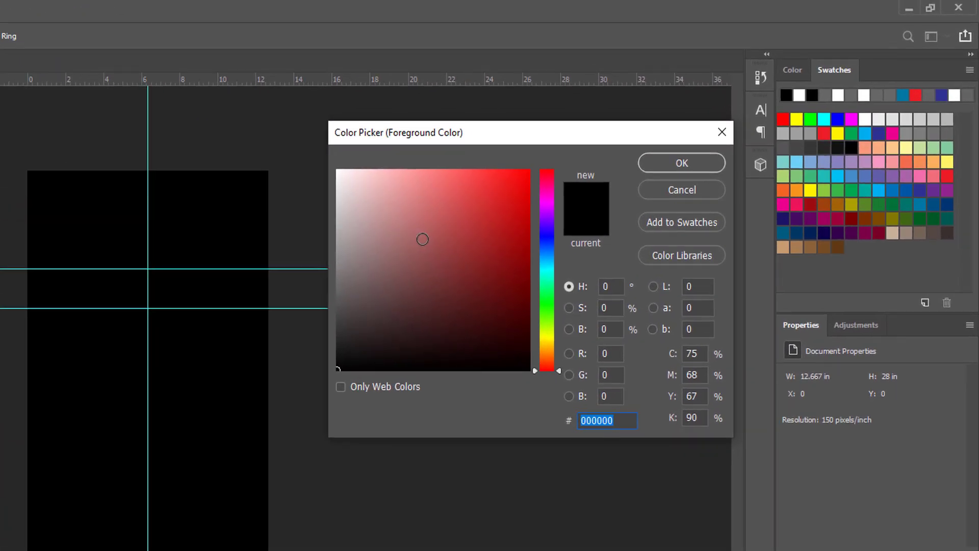
mouse_move(422, 239)
left_mouse_down()
mouse_move(363, 186)
mouse_move(247, 112)
left_mouse_up()
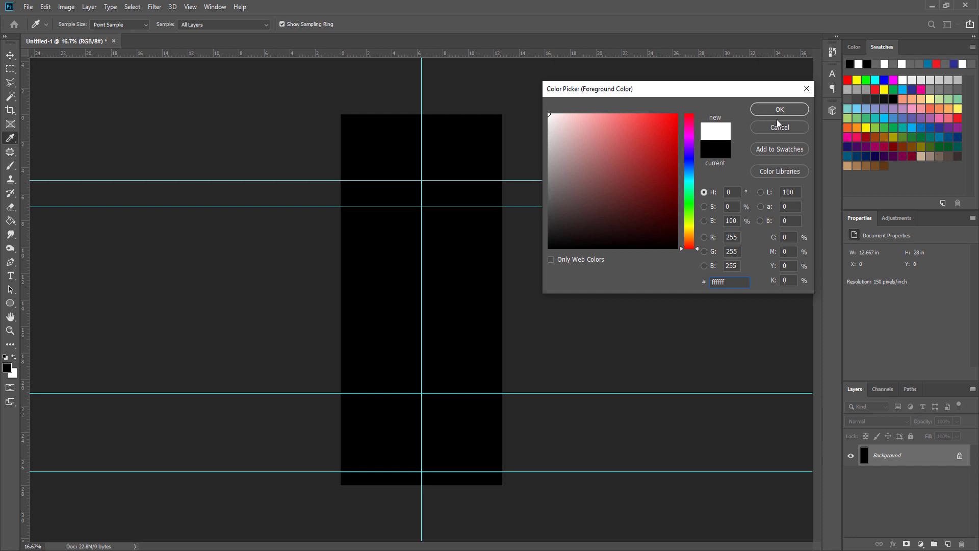
left_click(748, 126)
left_click(17, 373)
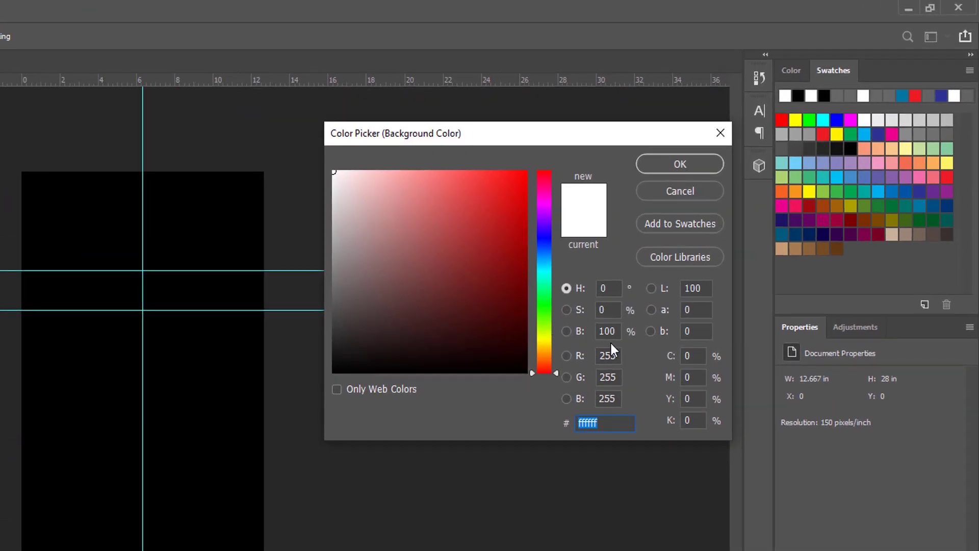
left_click(605, 333)
type("40")
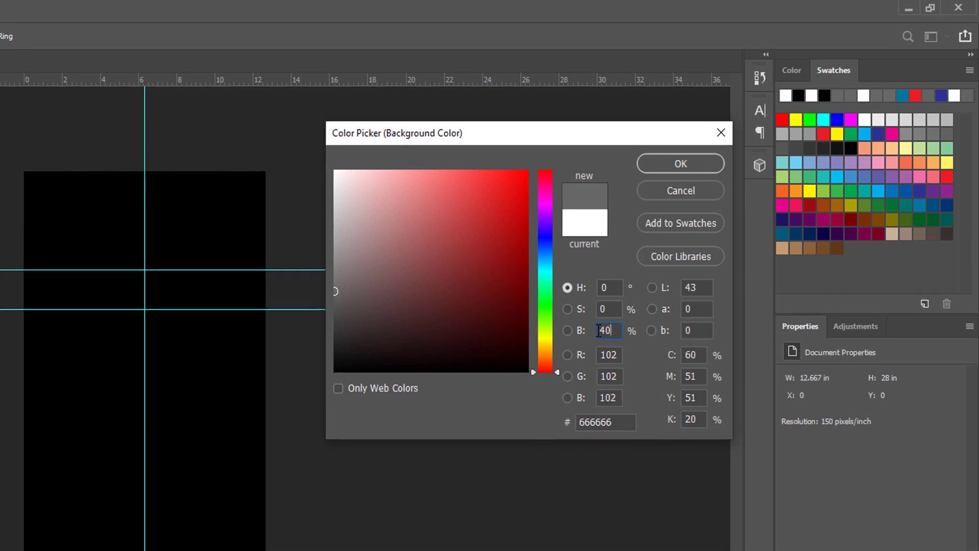
key("Return")
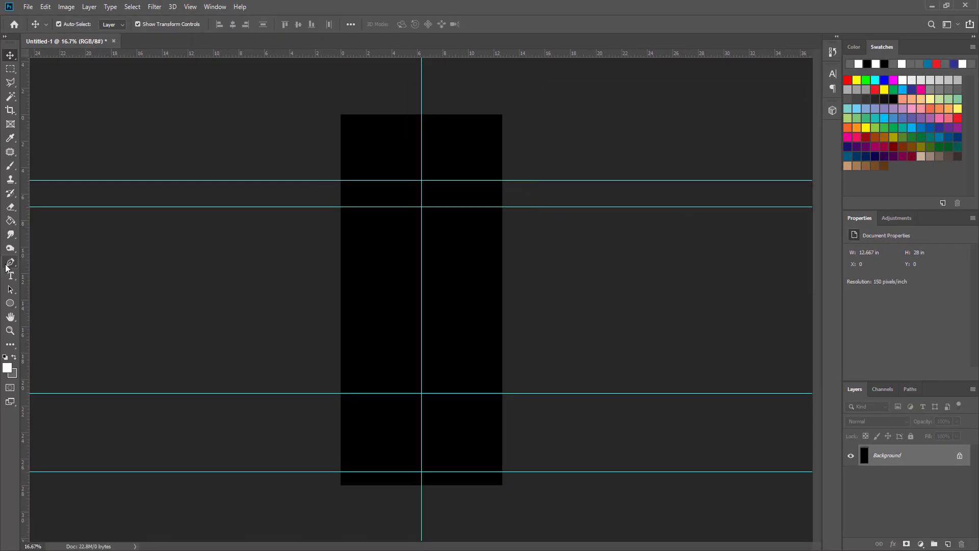
- Draw a circle about 1908 px in diameter with a radial white-to-gray gradient fill across the canvas width, starting at the uppermost guide
left_click(10, 304)
left_click(113, 24)
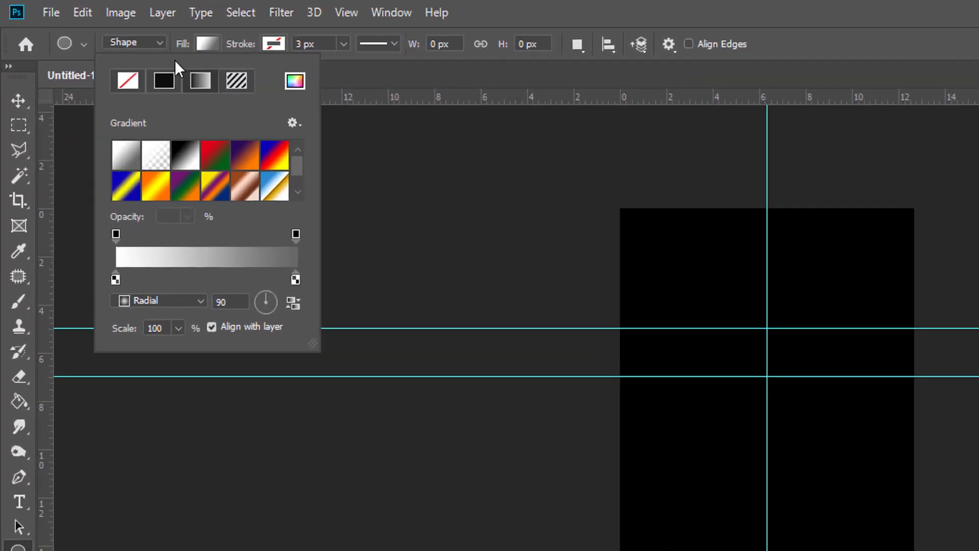
left_click(204, 331)
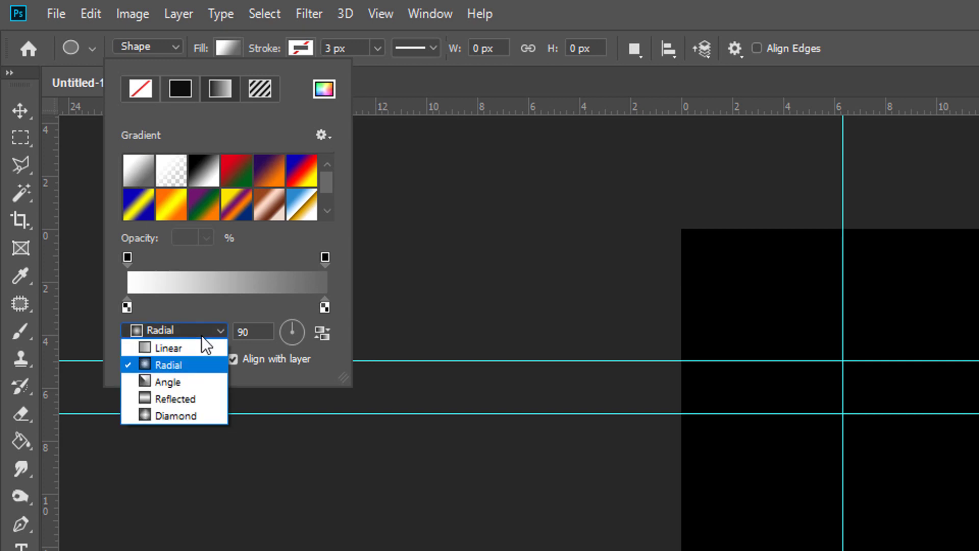
left_click(186, 364)
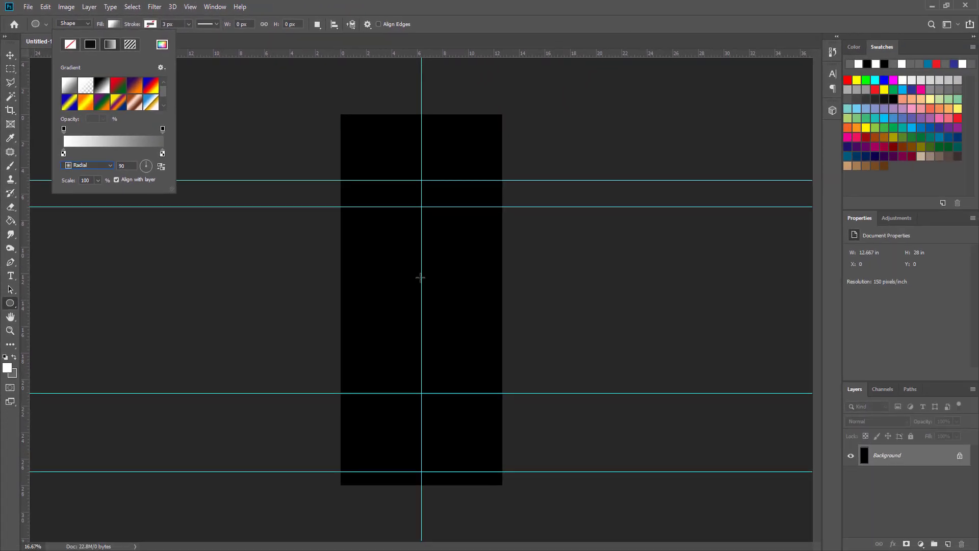
left_click(421, 277)
left_click_drag(340, 180, 533, 349, "shift")
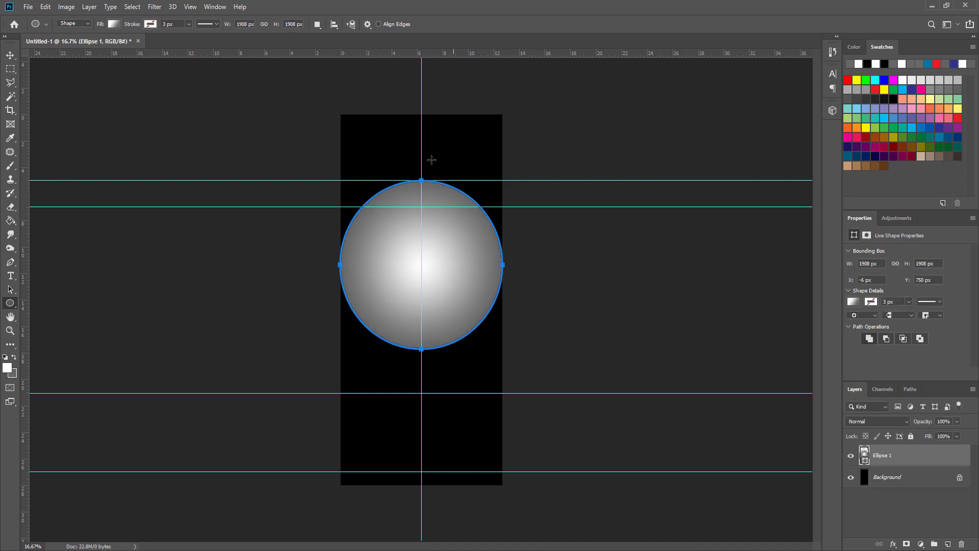
- Move the gradient circle up to X 0 px, Y 510 px and rasterize its layer
left_click(7, 58)
left_click_drag(440, 280, 446, 263)
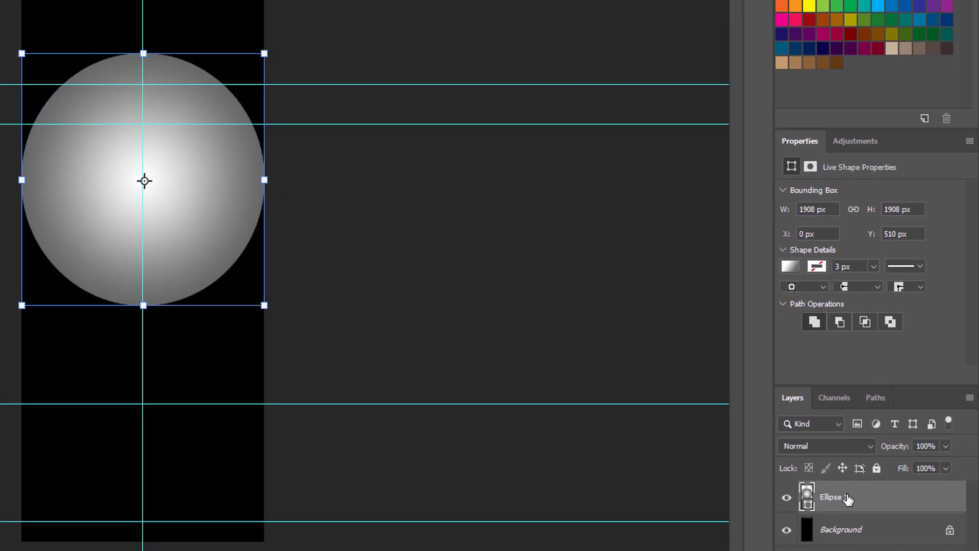
right_click(868, 459)
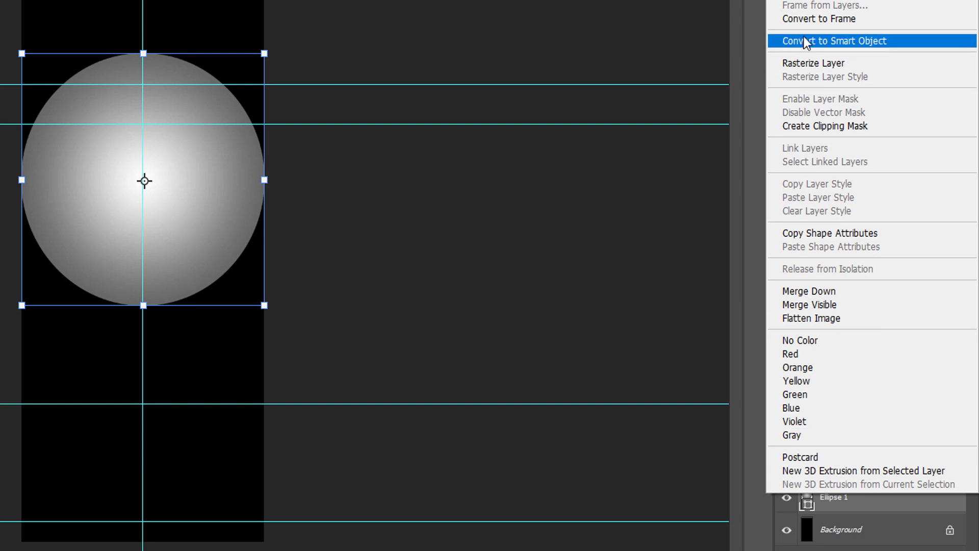
left_click(815, 63)
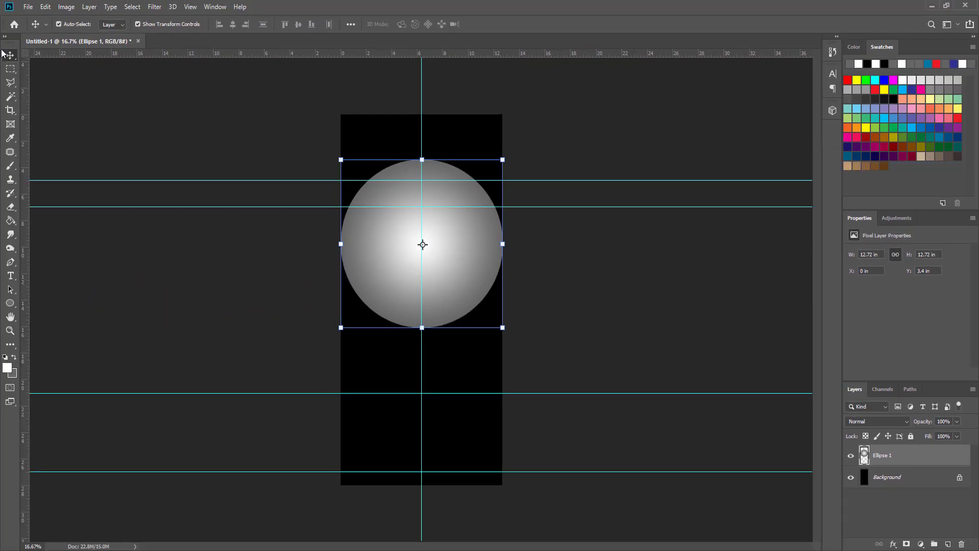
- Squeeze the circle into a narrow vertical ellipse by scaling its width to 17%
key("ctrl+t")
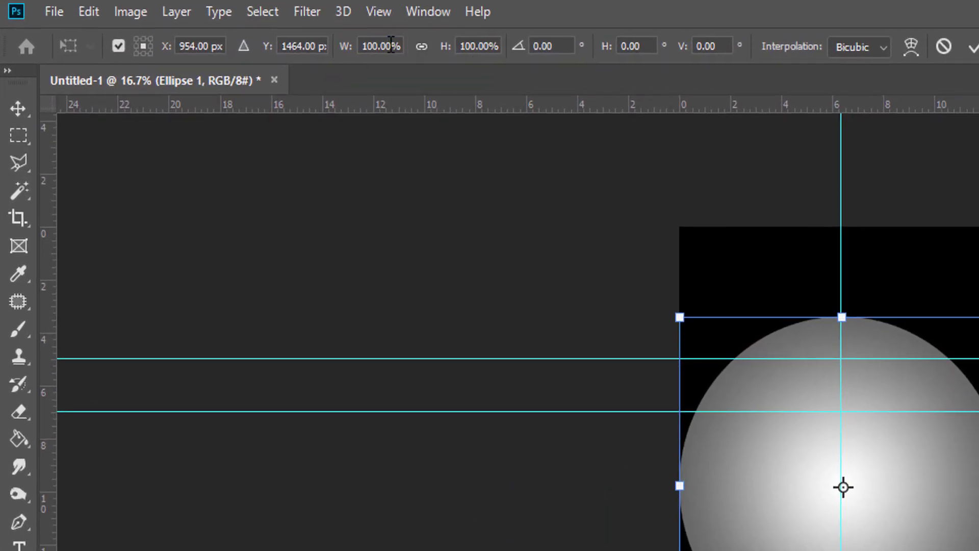
left_click(391, 45)
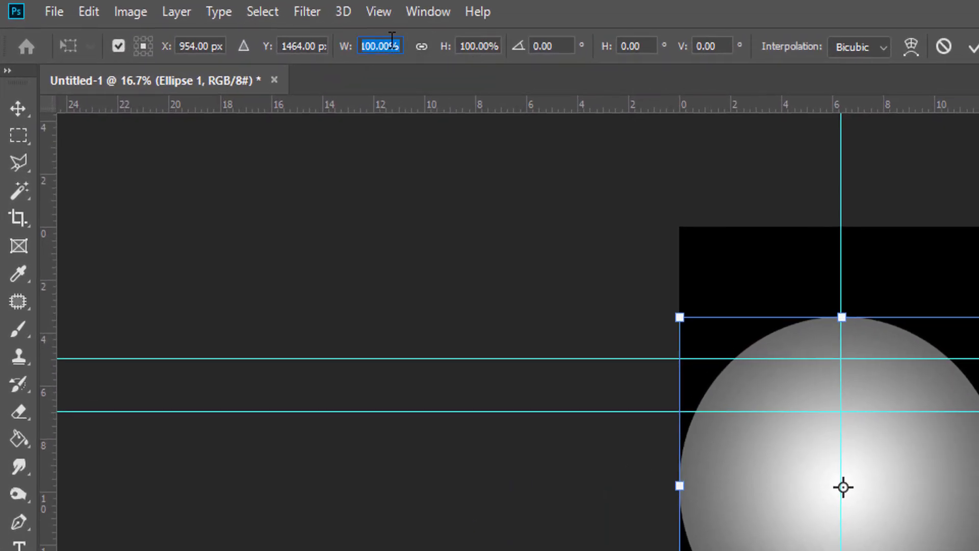
type("17")
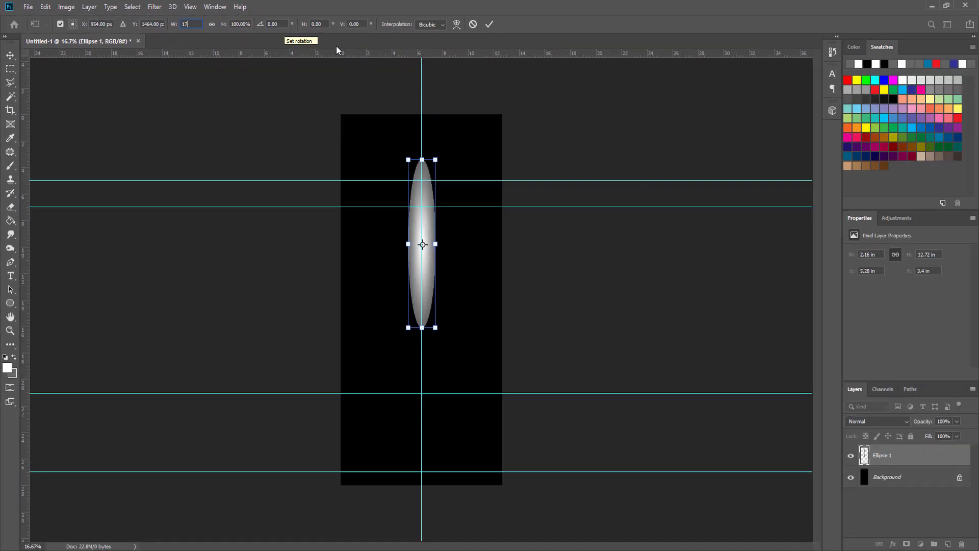
key("Return")
- Center the ellipse on the canvas's left edge below the uppermost guide and stretch it down to the lowest guide, 22 in high
left_click_drag(421, 224, 345, 246)
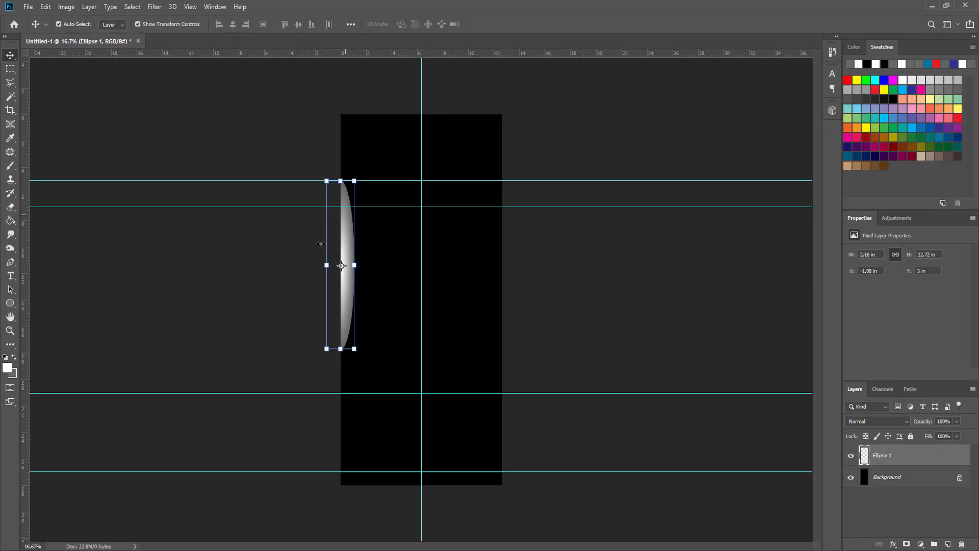
left_click_drag(341, 348, 341, 472)
key("Return")
- Duplicate the ellipse onto the canvas's right edge, and tilt another copy diagonally downward from the second guide beside the left ellipse
left_click_drag(352, 250, 439, 261, "alt+shift")
left_click(596, 260)
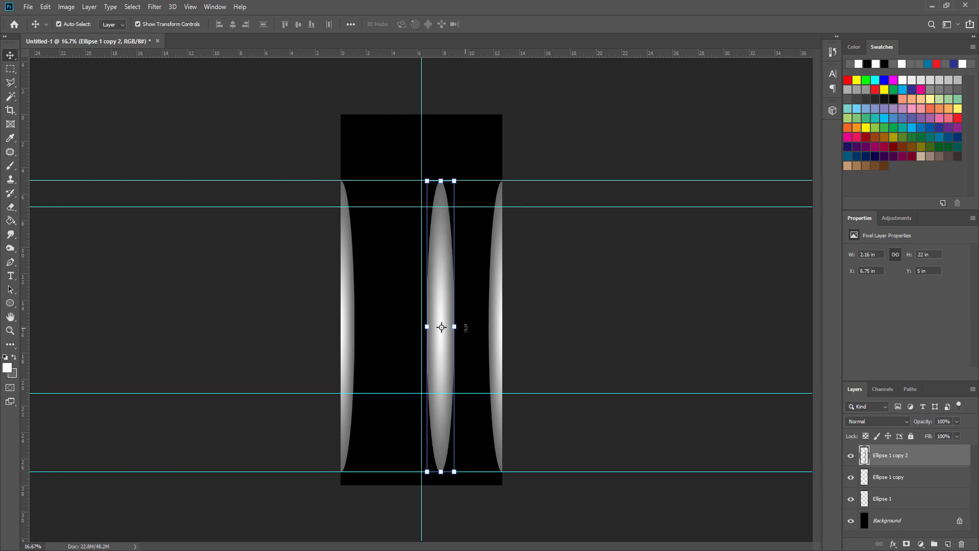
left_click_drag(465, 328, 464, 290, "shift")
left_click(489, 25)
left_click_drag(395, 278, 431, 233)
- Duplicate the diagonal ellipse, flip the copy horizontally and move it so the two cross on the vertical guide
key("ctrl+j")
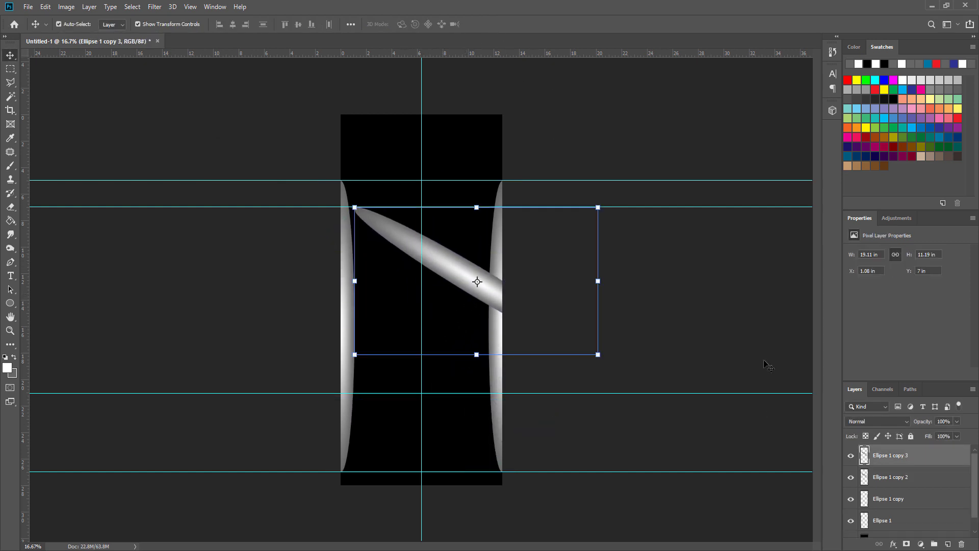
right_click(596, 205)
left_click(450, 262)
right_click(473, 206)
left_click(539, 287)
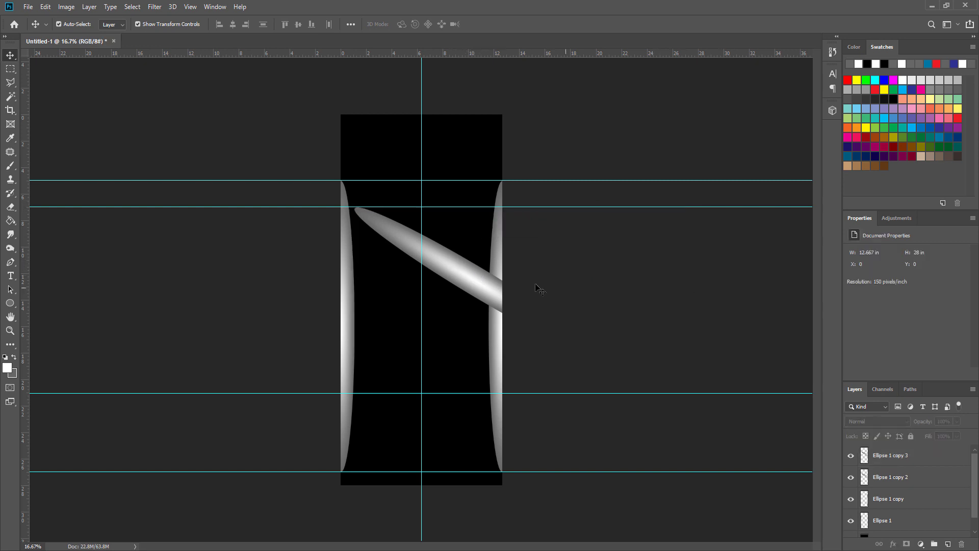
left_click(479, 282)
key("ctrl+t")
right_click(478, 207)
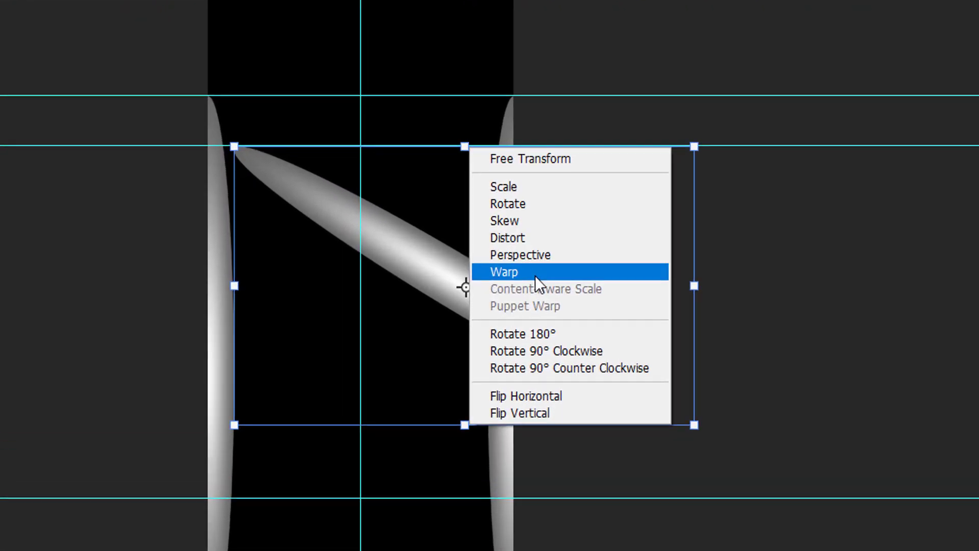
left_click(507, 356)
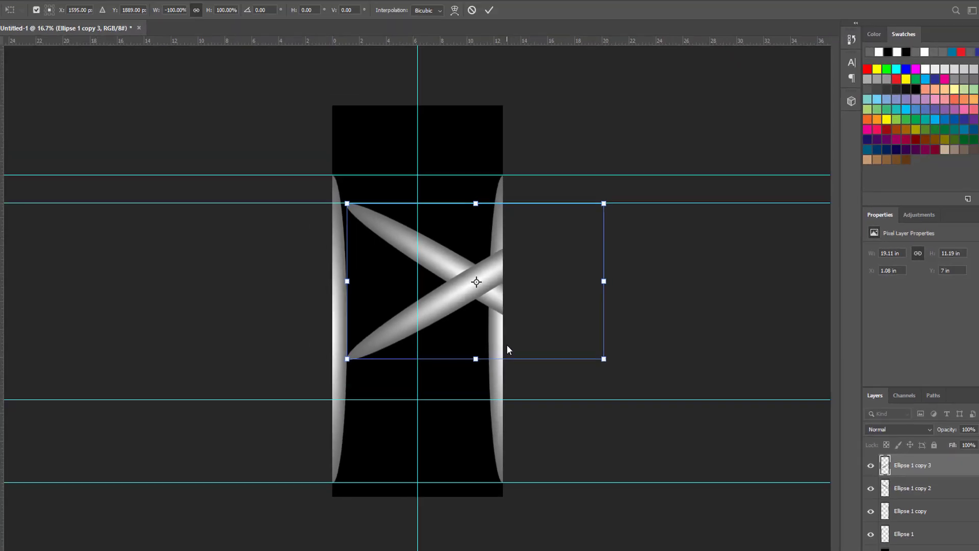
left_click_drag(490, 269, 268, 269)
key("Return")
- Duplicate both crossed ellipses, flip the copies vertically and move them down about 3.4 in to form the mirrored lower cross
left_click(885, 469, "shift")
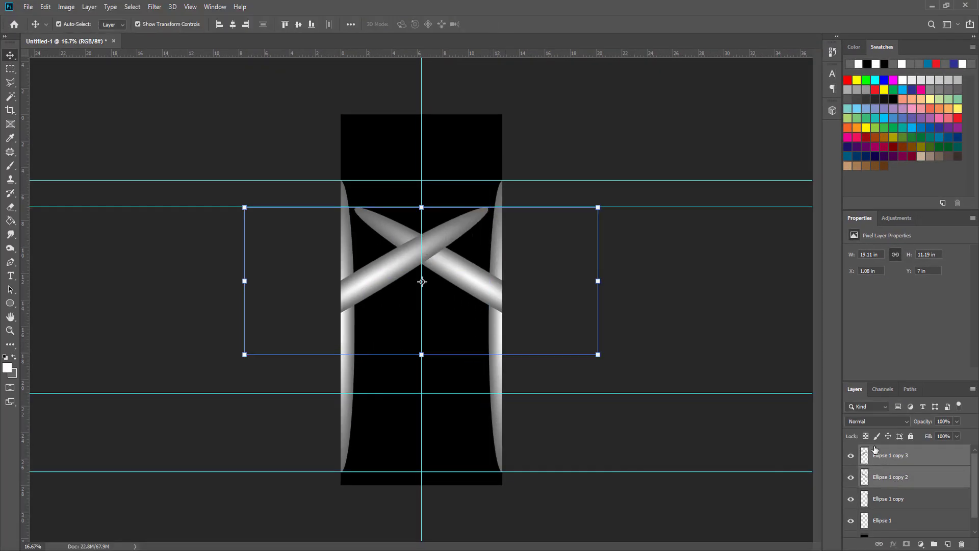
key("ctrl+j")
key("ctrl+t")
right_click(470, 221)
left_click(505, 363)
left_click_drag(458, 291, 462, 338)
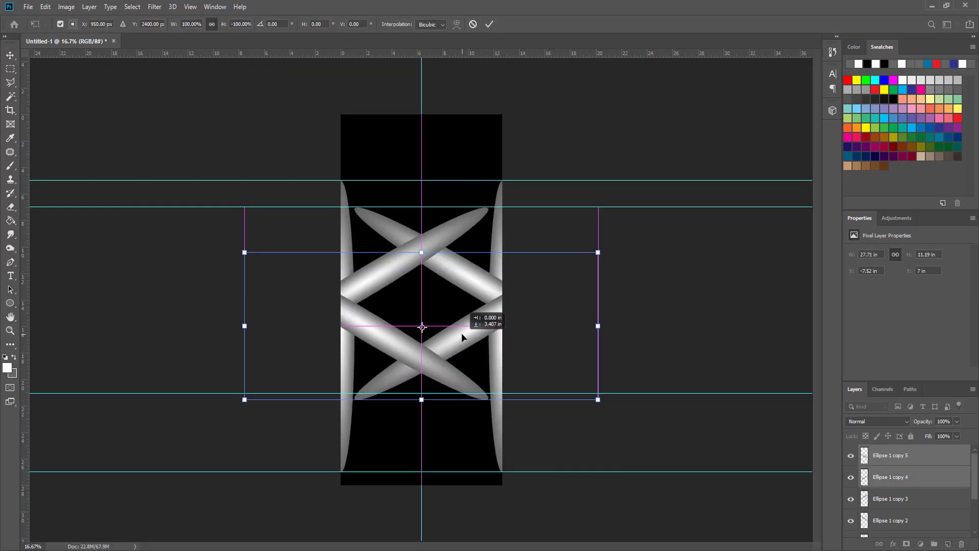
key("Return")
left_click(608, 164)
- Copy the right-edge ellipse onto the vertical guide and shorten it to fit between the two lowest horizontal guides
left_click_drag(499, 252, 419, 251, "alt")
left_click_drag(421, 180, 422, 393, "shift")
key("Return")
left_click(569, 313)
- Copy the edge ellipse again and shrink it into a thin upright spike on the vertical guide above the upper cross
left_click_drag(498, 267, 417, 156, "alt")
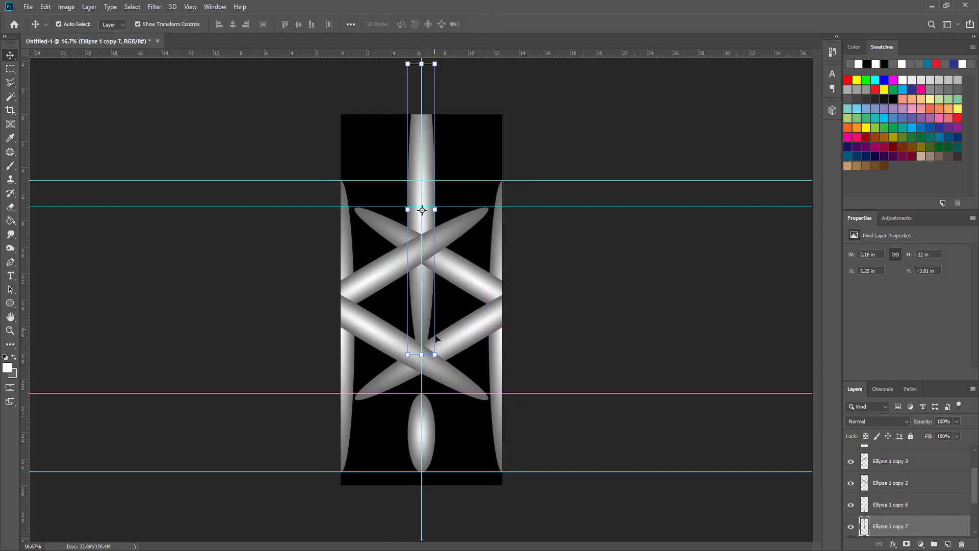
left_click_drag(435, 353, 421, 198)
left_click_drag(417, 148, 424, 200)
left_click_drag(429, 113, 423, 166)
scroll(445, 160, "up", 10, "alt")
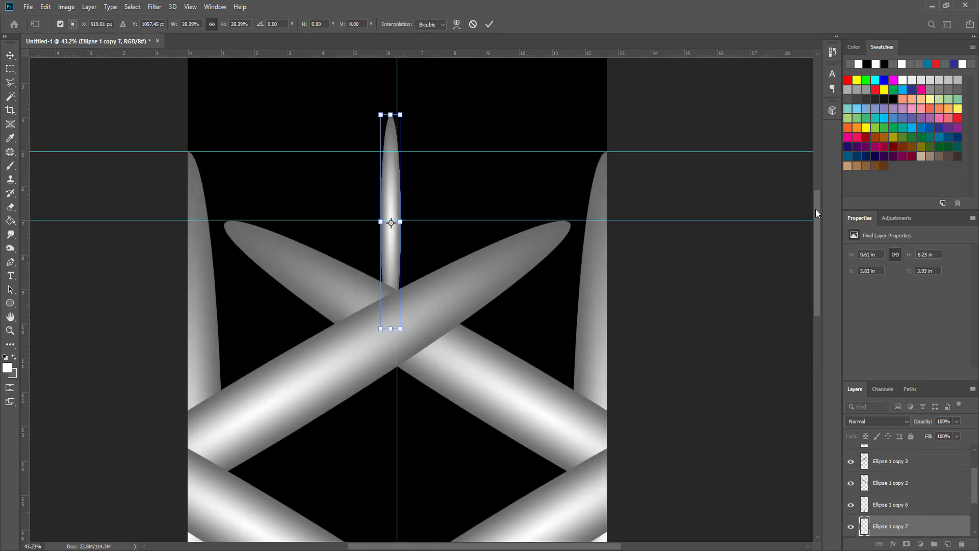
left_click_drag(817, 211, 817, 187)
left_click_drag(390, 274, 396, 224)
left_click_drag(408, 259, 424, 354, "shift")
scroll(398, 230, "up", 5, "alt")
left_click(486, 25)
- Fan two progressively tilted copies of the spike out to the right of the center one, meeting at its base
left_click_drag(462, 286, 474, 311, "shift")
left_click_drag(432, 302, 490, 316)
mouse_move(471, 324)
left_mouse_down()
mouse_move(452, 307)
mouse_move(478, 308)
left_mouse_up()
left_click_drag(517, 303, 344, 324, "shift")
left_click(489, 25)
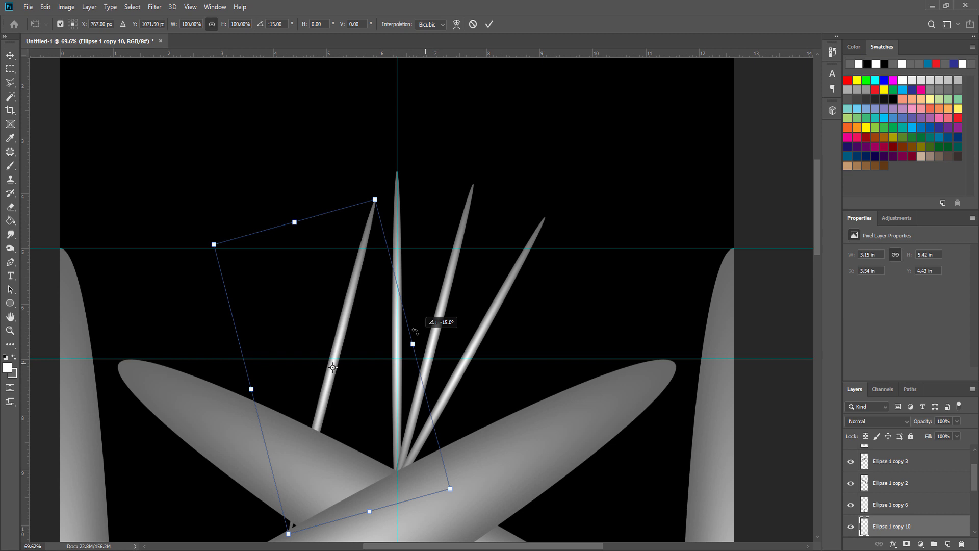
- Tilt and place two spike copies left of the center one, mirroring the pair on the right
left_click_drag(416, 336, 375, 286, "shift")
left_click(489, 25)
left_click_drag(329, 322, 355, 322, "alt")
left_click_drag(454, 301, 467, 327, "shift")
left_click_drag(346, 315, 356, 314)
left_click(489, 25)
left_click(343, 282)
- Add a third, more steeply tilted spike copy on the right side of the fan
scroll(343, 282, "down", 3, "alt")
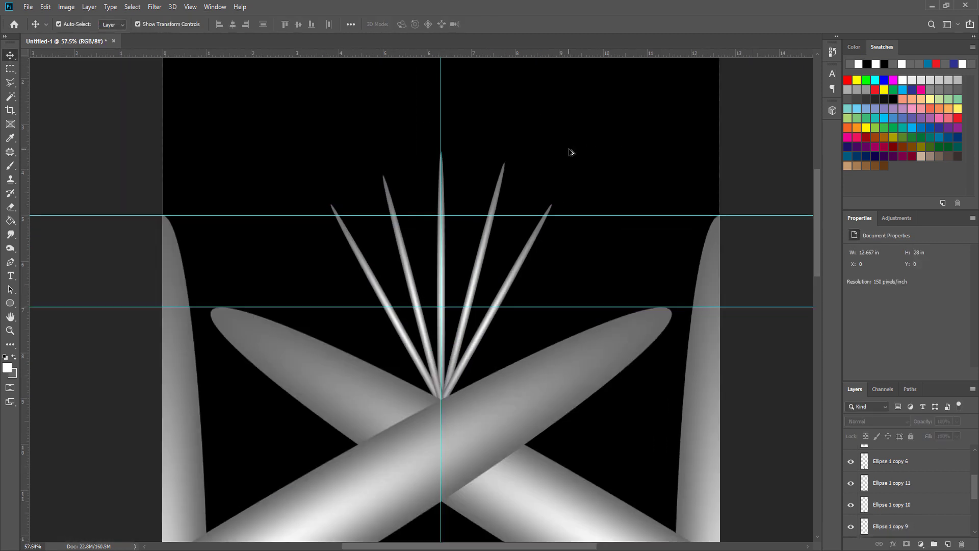
left_click_drag(429, 204, 448, 204, "alt")
left_click_drag(480, 158, 509, 182, "shift")
left_click_drag(459, 225, 459, 233)
left_click(489, 24)
left_click_drag(465, 227, 458, 236)
- Copy the outer right spike, rotate it toward the opposite side and position it as the fan's outermost left spike
left_click_drag(443, 251, 438, 254, "alt")
left_click_drag(489, 305, 394, 210, "shift")
key("Return")
left_click_drag(379, 289, 298, 299)
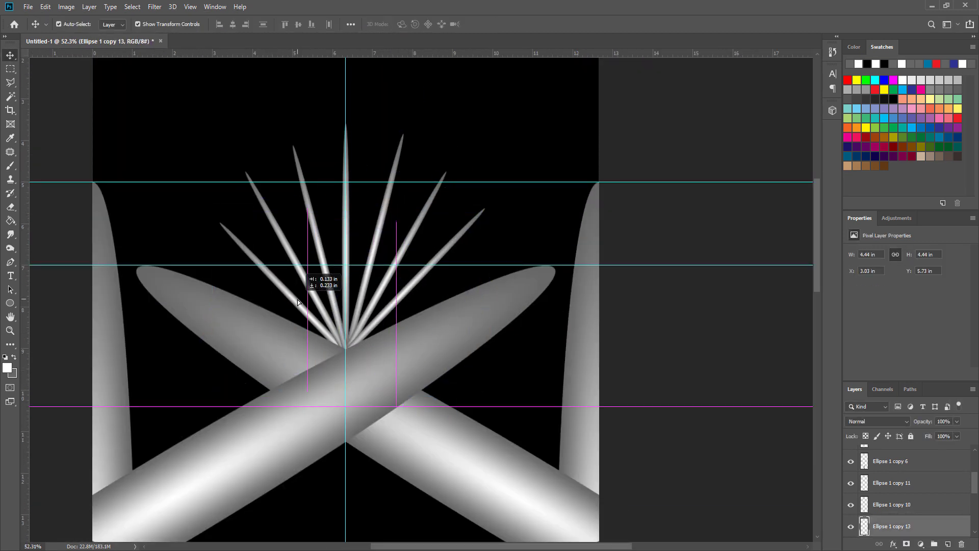
left_click_drag(267, 267, 270, 267)
left_click(427, 299)
- Merge all the fan's spike layers into a single layer and hide it
left_click(344, 236)
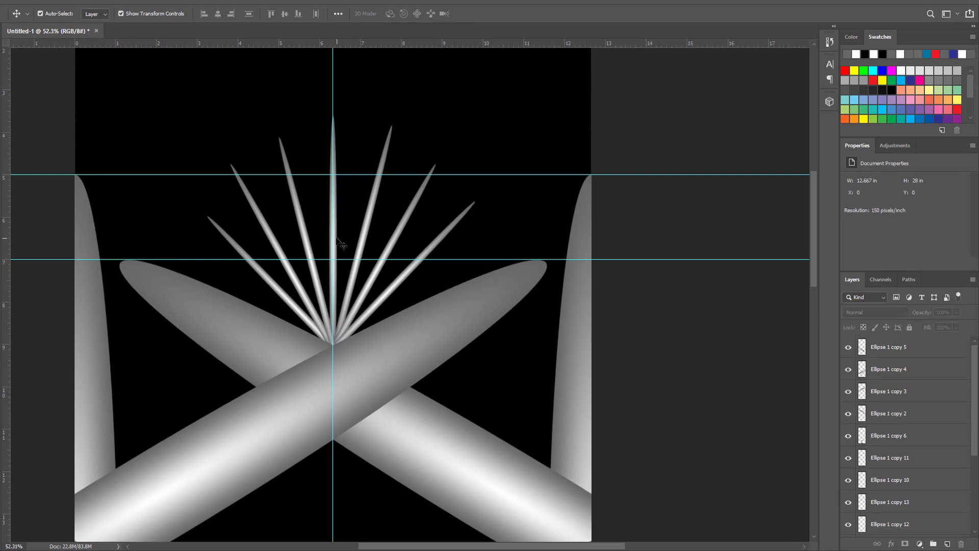
scroll(833, 499, "up", 3)
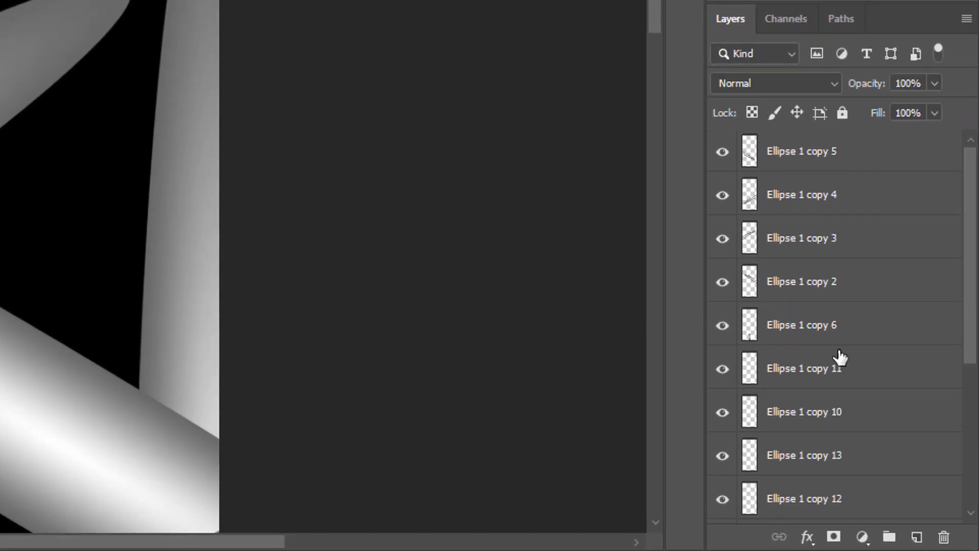
left_click(821, 383, "shift")
right_click(821, 383)
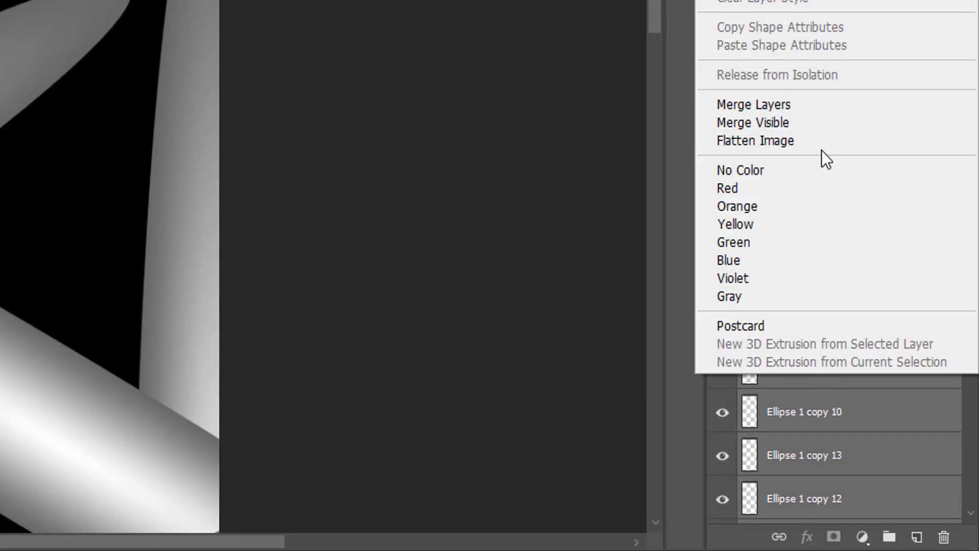
left_click(795, 104)
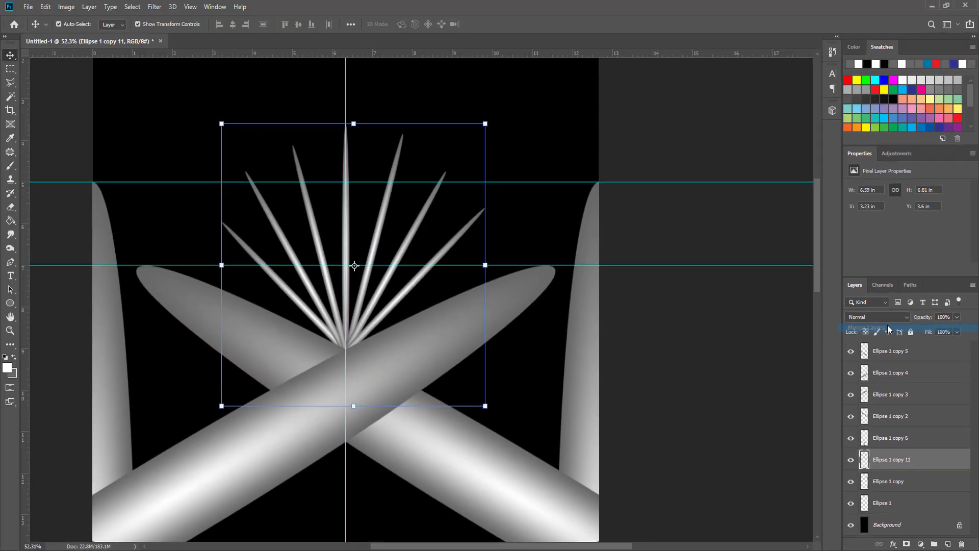
left_click(850, 460)
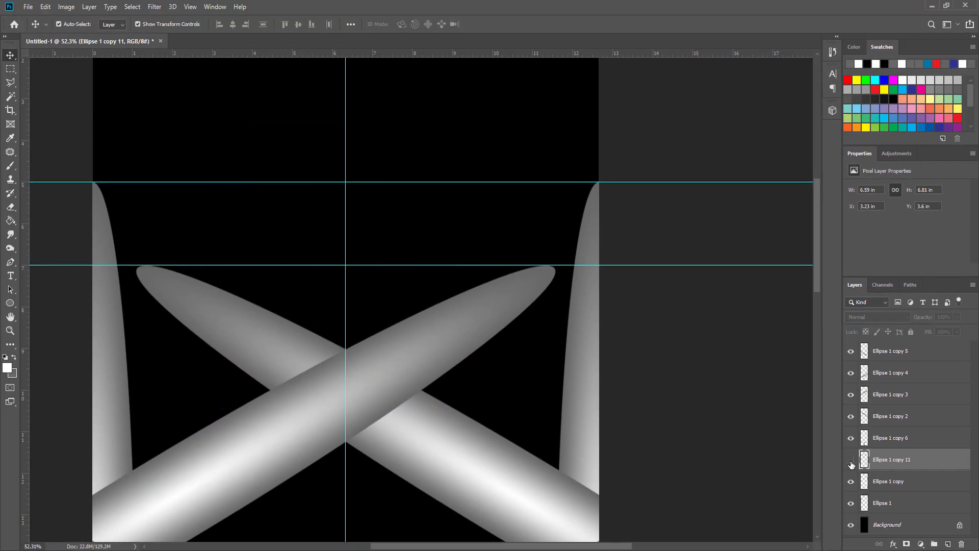
- Show the merged spike fan layer and lower its opacity
left_click(851, 461)
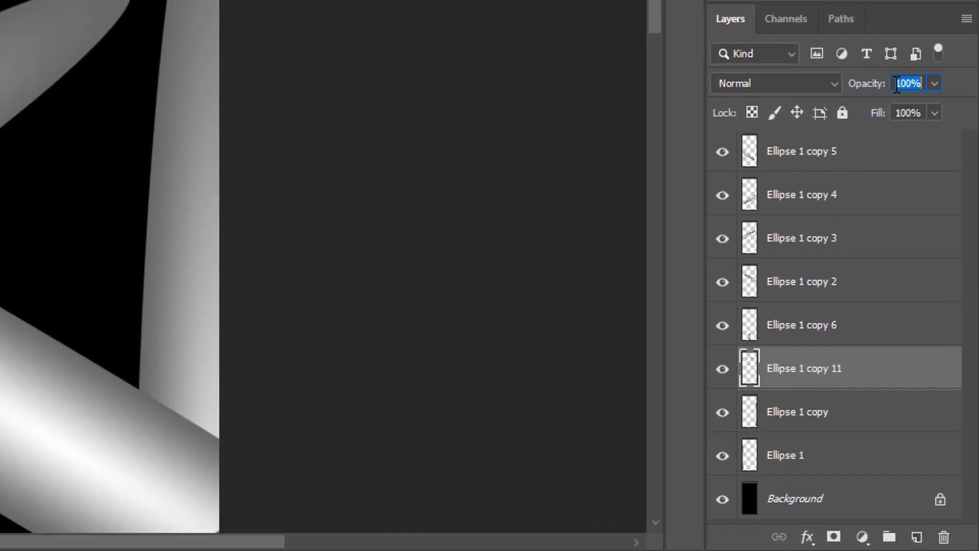
left_click(402, 125)
scroll(162, 51, "down", 6, "alt")
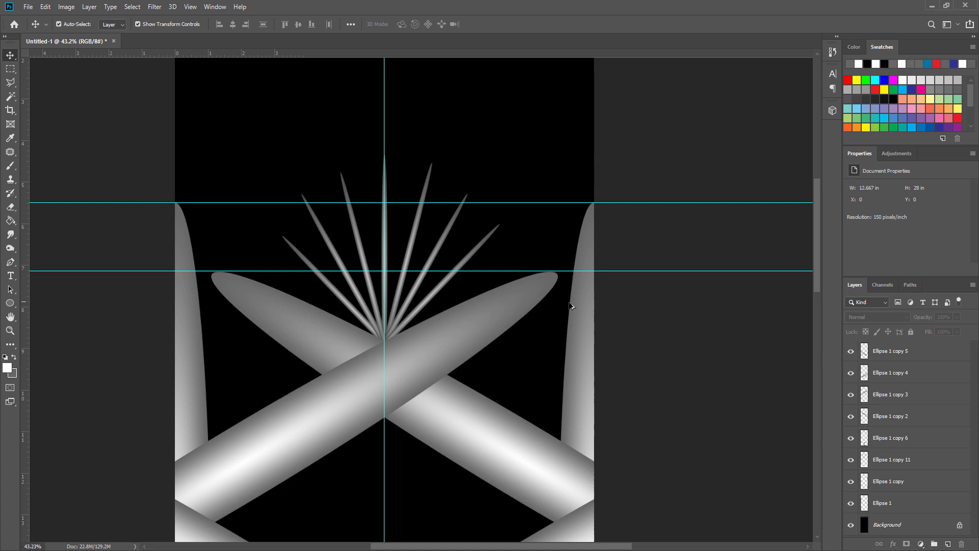
- Set the opacity of the upright ellipse below the crossed bars to 75%
scroll(132, 87, "down", 5)
left_click(442, 485)
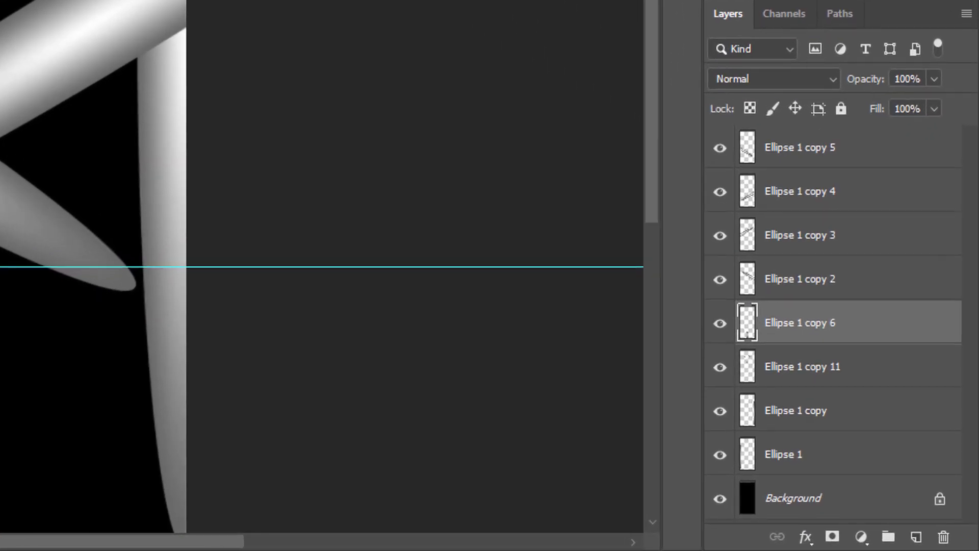
left_click(899, 77)
type("75")
left_click(361, 45)
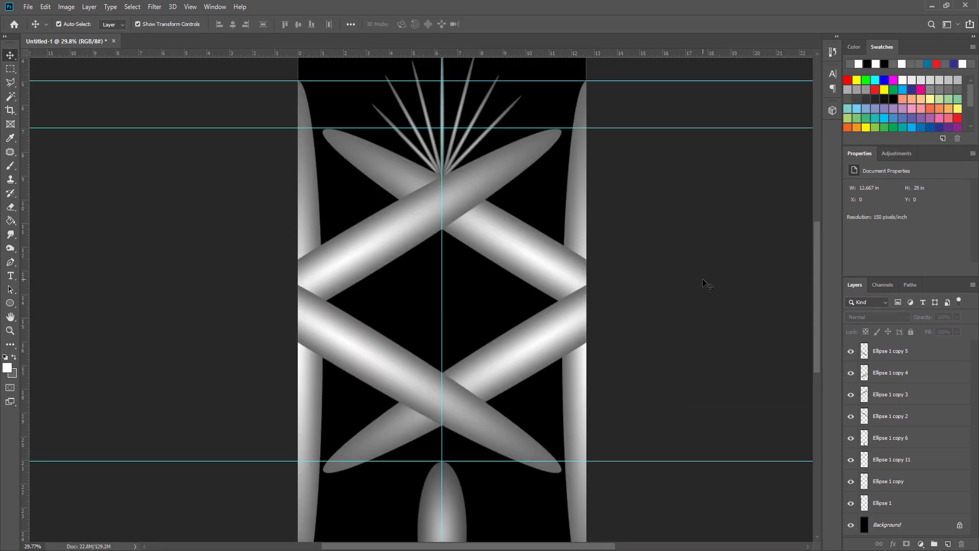
- Add a horizontal guide through the center of the upper bar crossing
scroll(525, 216, "up", 3)
scroll(520, 212, "up", 4, "alt")
left_click_drag(531, 53, 537, 269)
scroll(443, 255, "up", 8, "alt")
- Delete the front bar's parts in the upper-left and lower-right quadrants of the upper crossing so both bars meet in a mitre
left_click(521, 268)
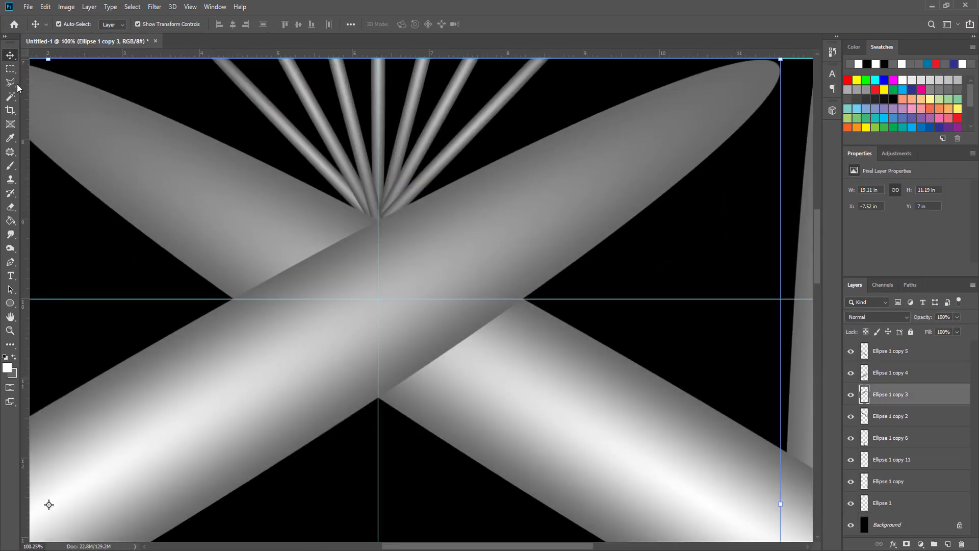
left_click(10, 68)
left_click_drag(202, 166, 378, 299)
left_click(10, 55)
key("Delete")
left_click(11, 69)
left_click_drag(620, 431, 376, 298)
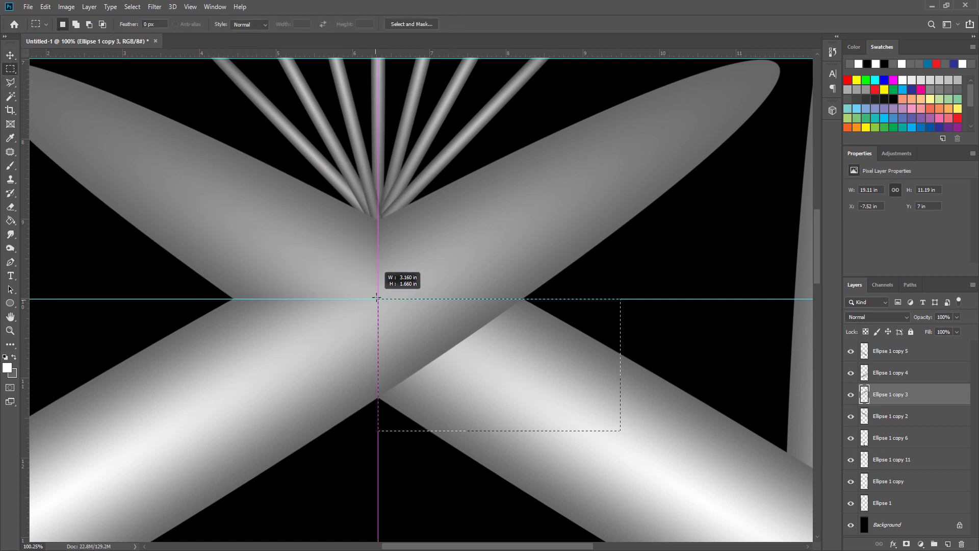
key("v")
scroll(547, 187, "down", 4, "alt")
left_click(668, 325)
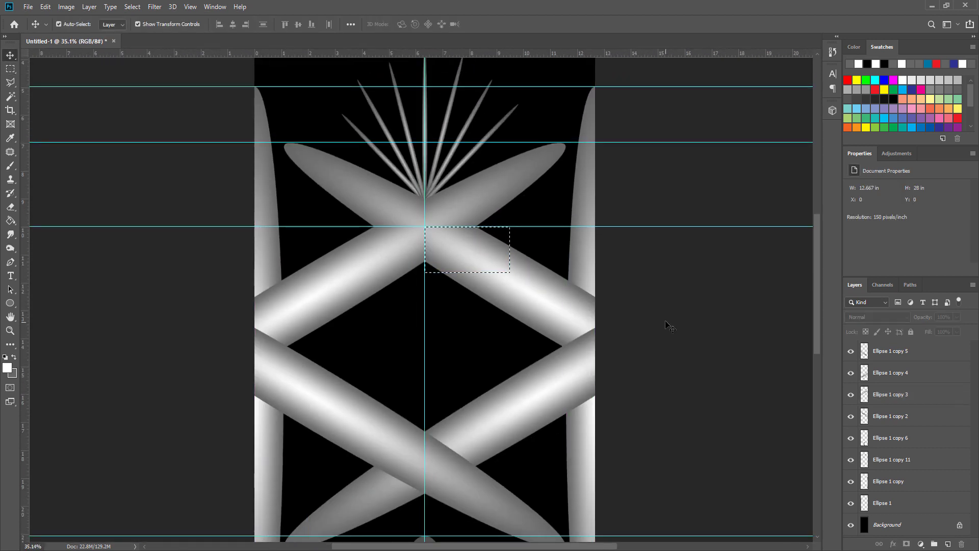
- Add horizontal guides where the bars meet at the canvas sides and through the center of the lower crossing
scroll(679, 342, "up", 5, "alt")
left_click_drag(606, 53, 605, 338)
scroll(605, 342, "down", 3)
left_click_drag(536, 54, 530, 392)
- Delete the front bar's parts in the upper-right and lower-left quadrants of the lower crossing to form a mitred joint
key("m")
left_click_drag(469, 275, 326, 392)
key("Delete")
left_click_drag(206, 522, 323, 394)
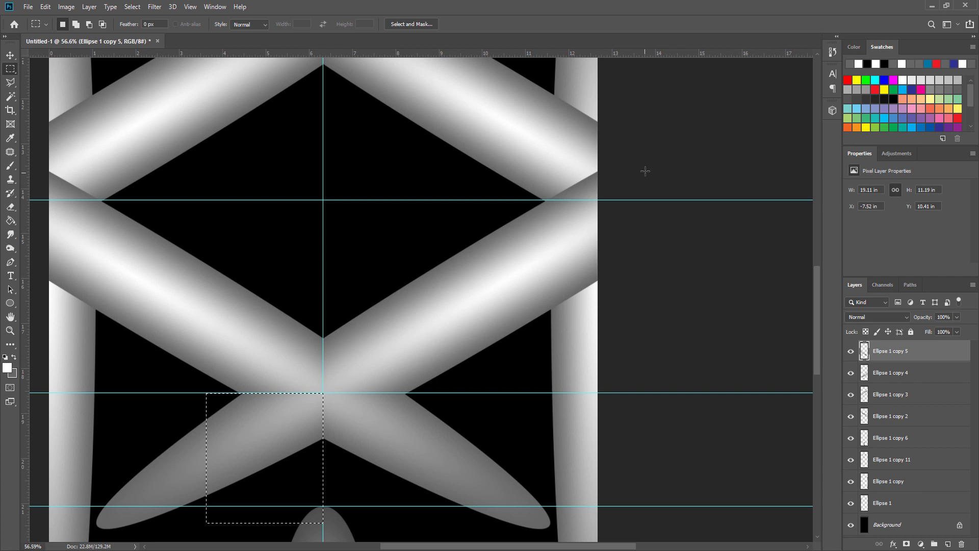
key("v")
- Align the middle guide with the bars' inner corners and delete the bar ends overlapping above it at both canvas sides
scroll(590, 205, "up", 5, "alt")
left_click_drag(591, 205, 590, 210)
key("m")
key("Delete")
left_click_drag(352, 153, 212, 292)
left_click(405, 405)
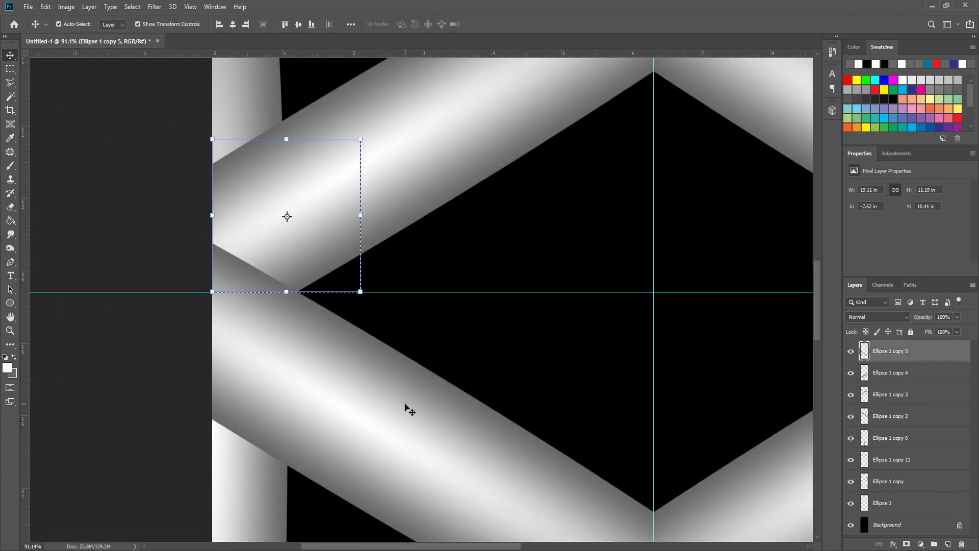
key("Delete")
- Clear the selection and add two horizontal guides, one above and one below the middle guide
left_click(127, 183)
left_click(10, 69)
left_click(41, 109)
scroll(147, 205, "up", 2, "alt")
scroll(355, 188, "down", 1, "alt")
left_click_drag(357, 53, 380, 379)
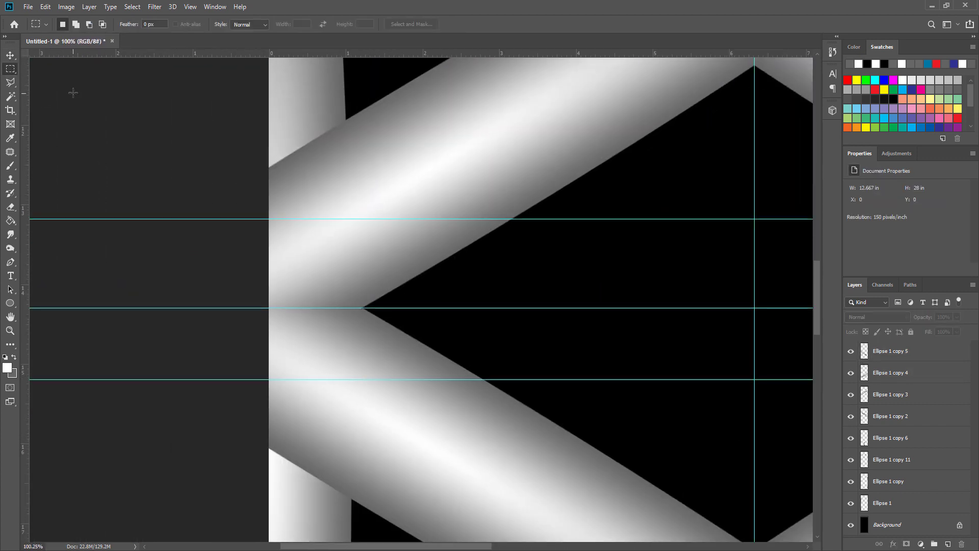
- Cut the outer corners of the upper and lower bars diagonally at the left canvas edge with the Polygonal Lasso
key("l")
left_click(269, 261)
left_click(386, 111)
left_click(172, 124)
key("Delete")
key("ctrl+d")
left_click(389, 514)
key("Delete")
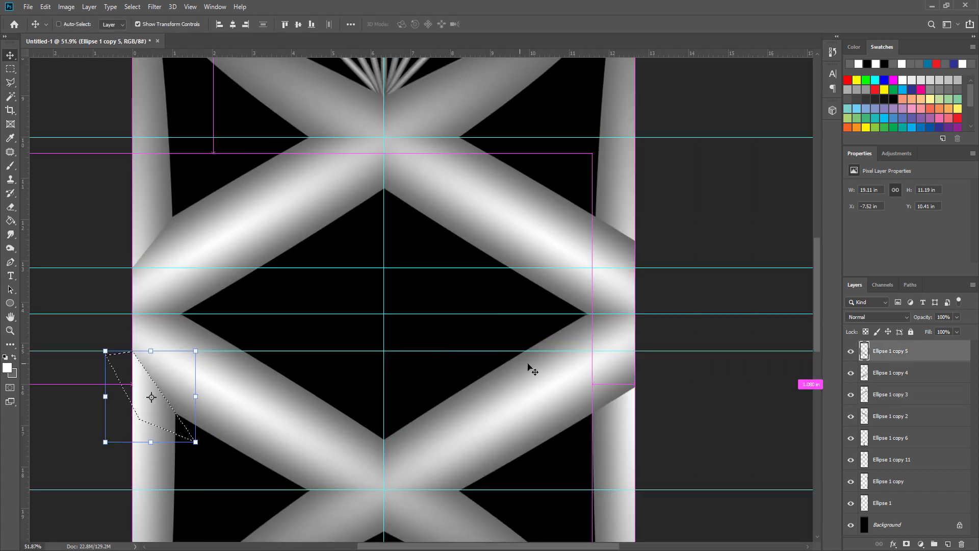
- Cut the matching outer bar corners diagonally at the right canvas edge and clear the selection
scroll(714, 248, "up", 5, "alt")
key("l")
left_click(501, 293)
key("Delete")
scroll(431, 339, "down", 3)
left_click(500, 285)
key("Delete")
scroll(347, 218, "down", 8, "alt")
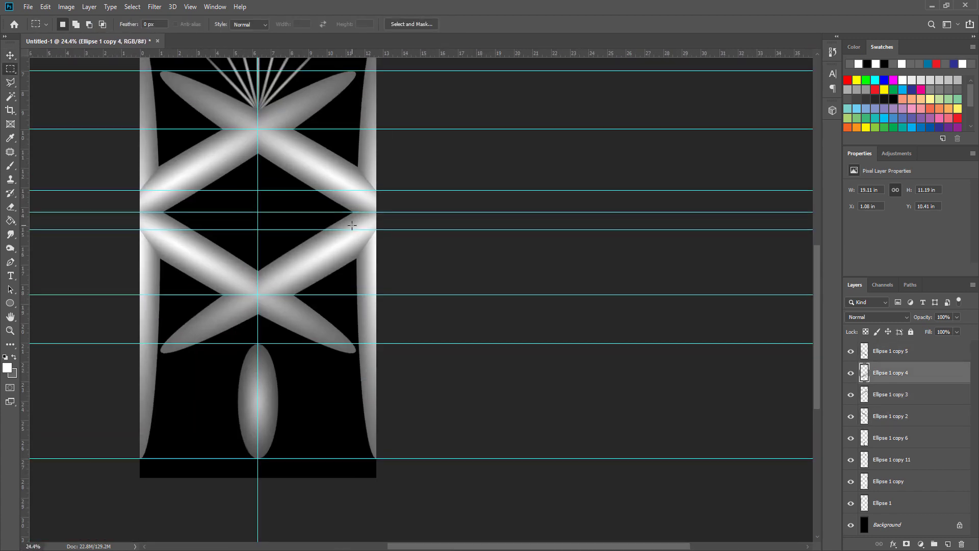
left_click_drag(352, 225, 519, 315)
key("v")
left_click(509, 218)
- Check the trimmed bars with the guides hidden, and show the guides again
key("ctrl+semicolon")
scroll(510, 218, "down", 1)
key("ctrl+semicolon")
- Draw a 56 px gradient-filled square centered on the vertical guide inside the large diamond opening, and rasterize its layer
scroll(404, 233, "up", 7, "alt")
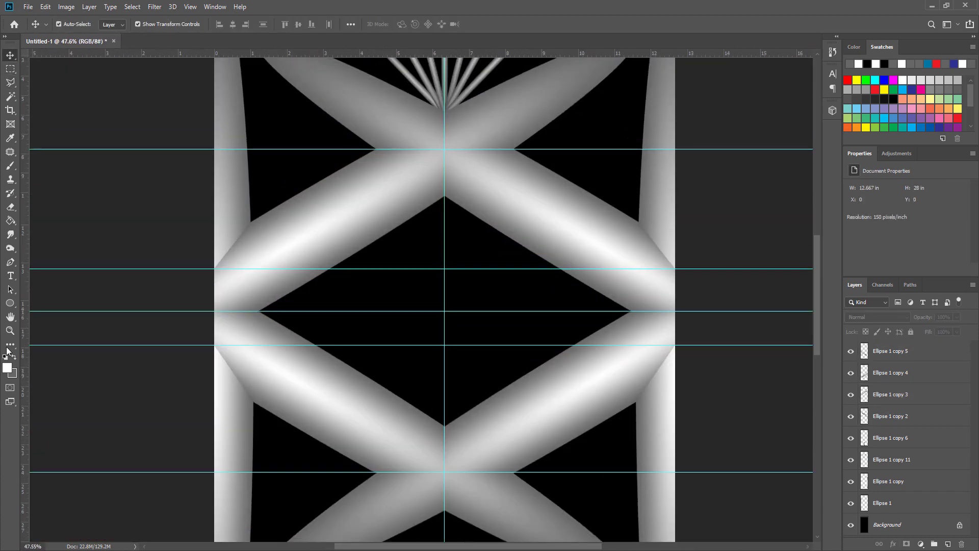
right_click(10, 303)
left_click(51, 303)
scroll(473, 226, "up", 7, "alt")
left_click_drag(417, 266, 449, 280, "alt+shift")
left_click(11, 69)
left_click(10, 56)
right_click(905, 351)
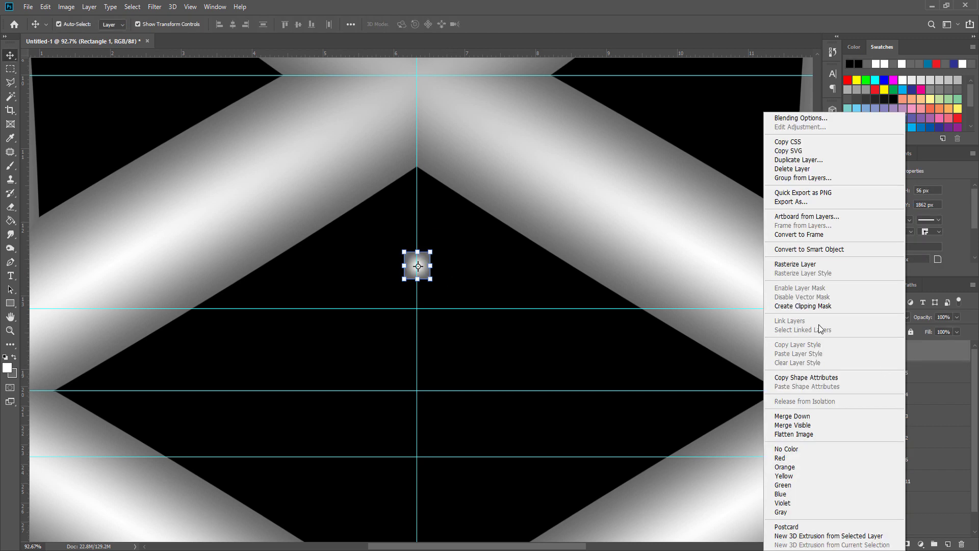
left_click(795, 264)
- Rotate the square onto its corner, flatten it to 0.35 × 0.17 in, and place it below the opening's upper corner
left_click_drag(439, 246, 454, 266, "shift")
scroll(418, 281, "up", 4, "alt")
left_click(489, 24)
scroll(432, 217, "up", 4, "alt")
left_click(489, 25)
left_click(490, 24)
scroll(485, 215, "down", 8, "alt")
left_click_drag(457, 232, 454, 171)
- Duplicate the small diamond at even intervals down the vertical guide until the column reaches the opening's lower corner
scroll(455, 170, "up", 5, "alt")
left_click_drag(460, 169, 460, 234, "alt")
left_click_drag(460, 234, 460, 350, "alt")
scroll(460, 299, "down", 2)
scroll(460, 304, "down", 3)
scroll(461, 304, "down", 3)
scroll(460, 326, "down", 3)
left_click_drag(460, 350, 460, 382, "alt")
left_click_drag(460, 383, 460, 415, "alt")
scroll(486, 328, "down", 8, "alt")
- Merge all the small diamond layers of the column into one layer
scroll(512, 289, "up", 3)
scroll(925, 442, "down", 3)
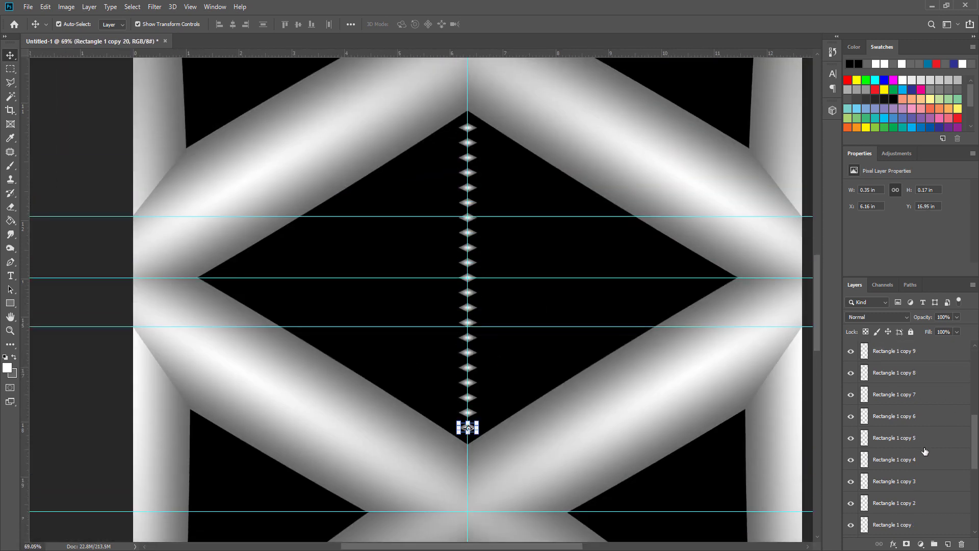
left_click(900, 524, "shift")
right_click(900, 521)
left_click(903, 308)
- Duplicate the diamond column ten times toward the right corner of the opening, stepping each copy slightly lower to stagger the rows
scroll(472, 121, "up", 3, "alt")
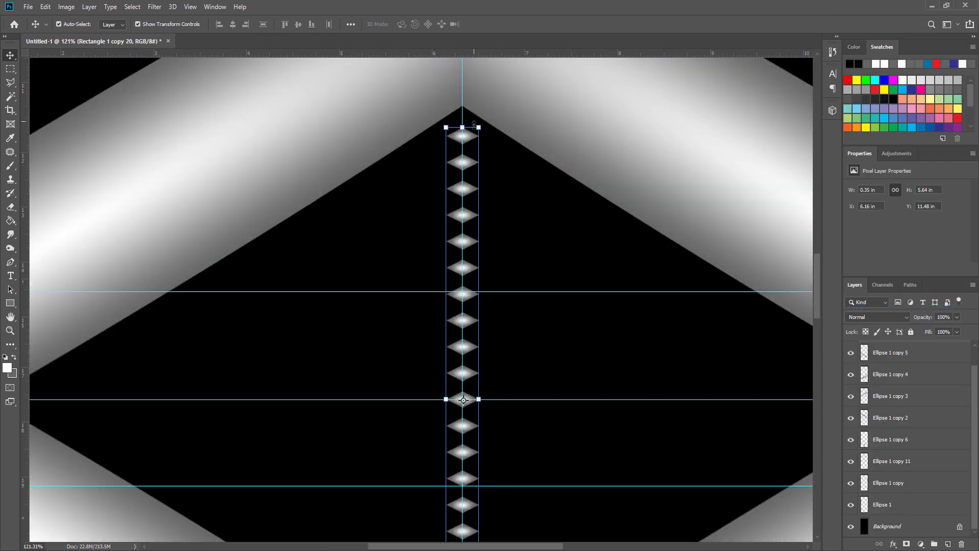
left_click_drag(469, 141, 566, 182, "alt")
key("ctrl+z")
left_click_drag(512, 192, 632, 264)
scroll(630, 173, "up", 3, "alt")
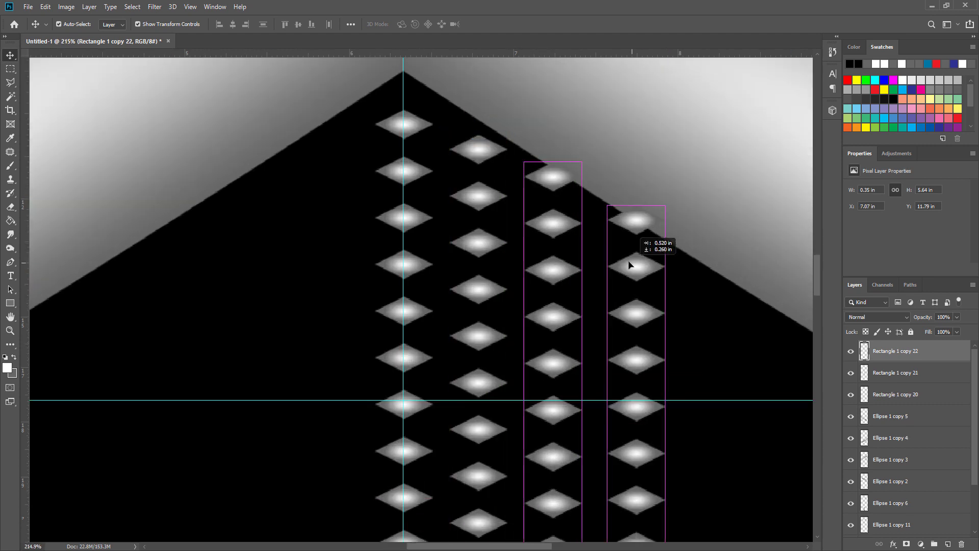
scroll(626, 248, "down", 1, "ctrl")
left_click_drag(573, 248, 651, 271, "alt")
scroll(651, 270, "down", 2, "ctrl")
left_click_drag(535, 219, 610, 289, "alt")
scroll(610, 253, "down", 3, "ctrl")
left_click_drag(445, 249, 603, 310, "alt")
scroll(522, 282, "down", 5, "alt")
left_click_drag(603, 312, 674, 338, "alt")
scroll(674, 334, "down", 6, "alt")
- Merge all the diamond column layers into a single pattern layer
left_click(899, 525, "shift")
right_click(898, 525)
left_click(893, 323)
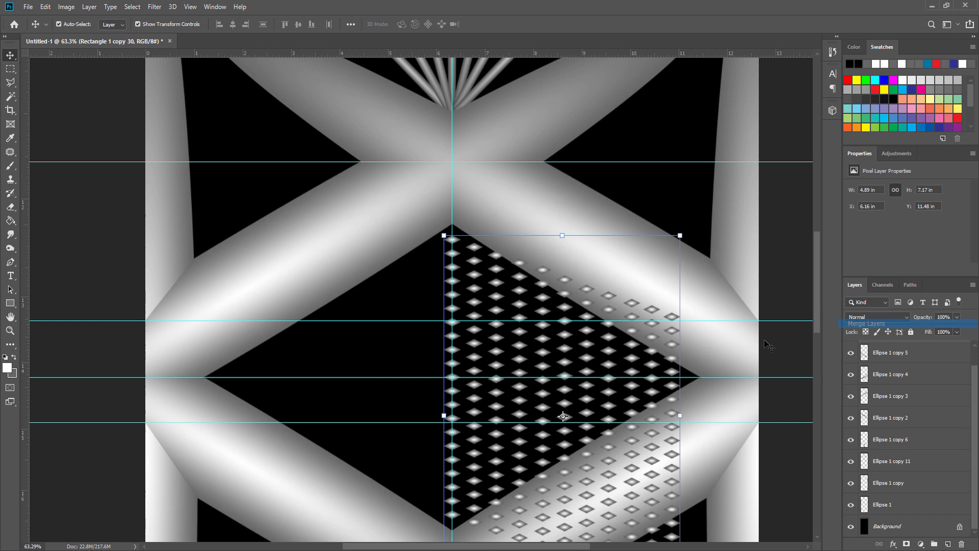
- Lasso the pattern's diamonds that overlap the upper-right bar, delete them and clear the selection
scroll(770, 345, "down", 1)
key("l")
key("Escape")
scroll(675, 325, "up", 5, "alt")
left_click(692, 330)
left_click(618, 303)
left_click(626, 288)
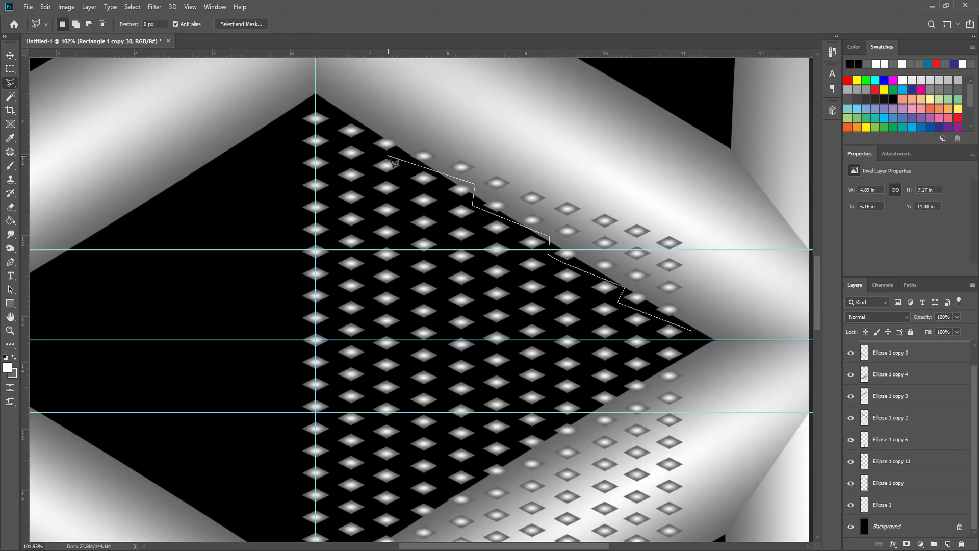
left_click(369, 150)
left_click(386, 126)
left_click(666, 193)
double_click(750, 266)
key("Delete")
key("ctrl+d")
- Lasso the pattern's diamonds that overlap the lower-right bar, delete them and clear the selection
scroll(714, 301, "down", 2)
left_click(699, 305)
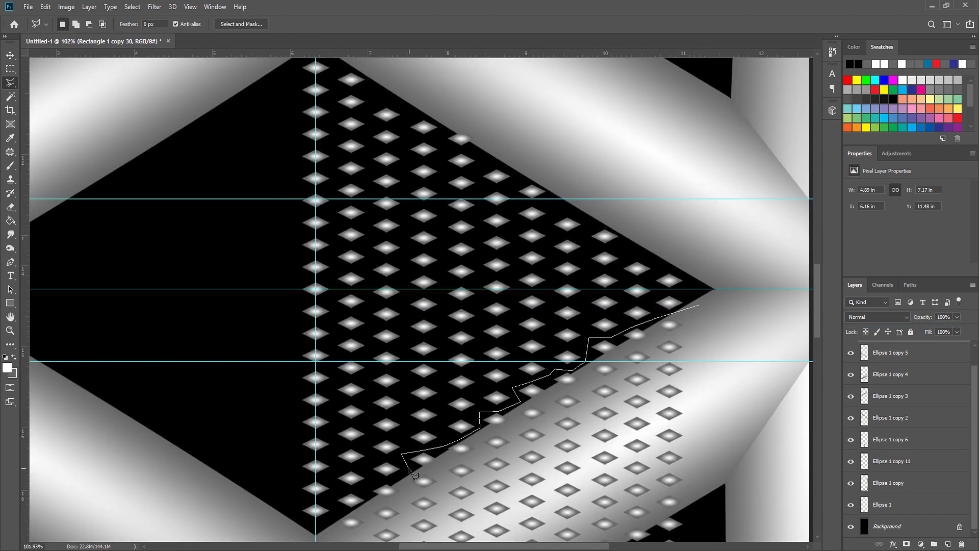
left_click(410, 470)
scroll(337, 520, "down", 4)
left_click(427, 439)
left_click(714, 503)
double_click(752, 146)
key("Delete")
key("ctrl+d")
left_click(11, 55)
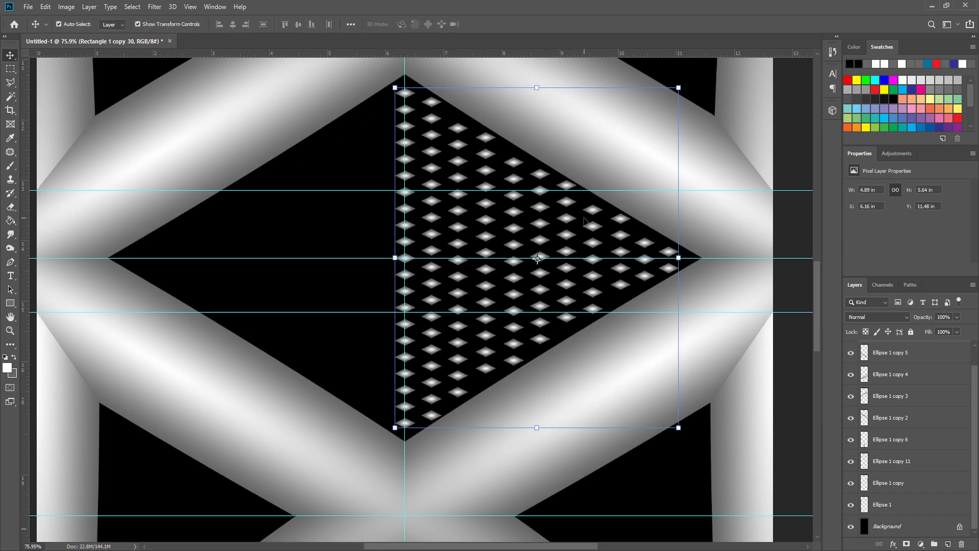
- Duplicate the half pattern, flip it horizontally and align it with the center column to fill the opening's left half
key("ctrl+j")
left_click(679, 258)
right_click(496, 173)
left_click(532, 304)
left_click_drag(664, 92, 401, 93)
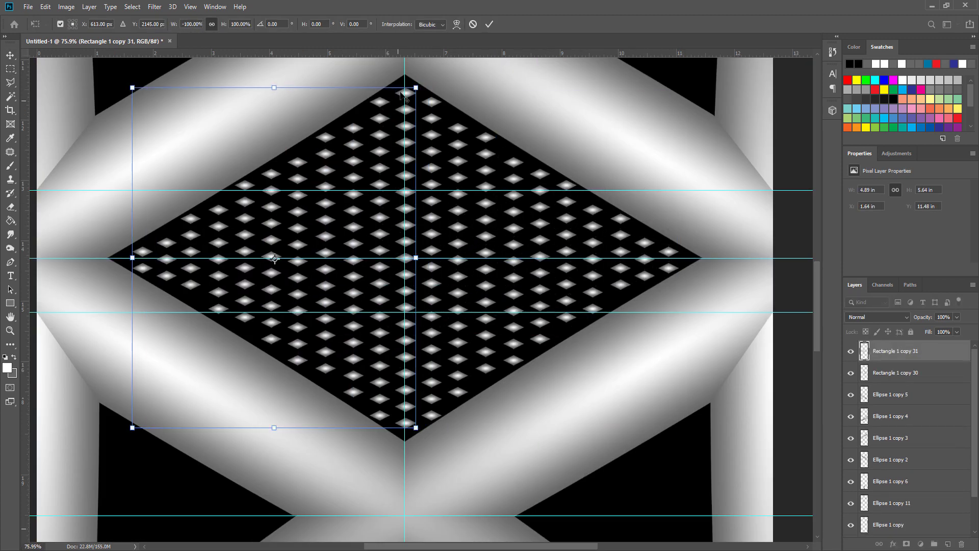
scroll(403, 87, "up", 5, "alt")
left_click_drag(304, 159, 299, 159)
key("Return")
- Merge the two pattern halves into one layer and set its opacity to 60%
left_click(899, 371, "shift")
key("ctrl+e")
left_click(941, 313)
type("7")
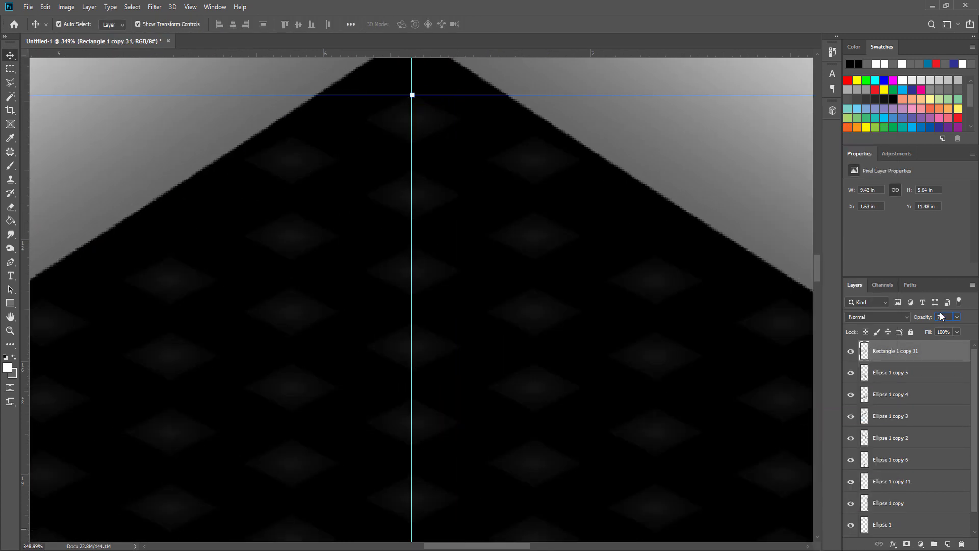
type("0")
key("BackSpace")
key("BackSpace")
type("60")
left_click(736, 299)
- Hide the guides over the finished design
scroll(708, 287, "down", 8, "alt")
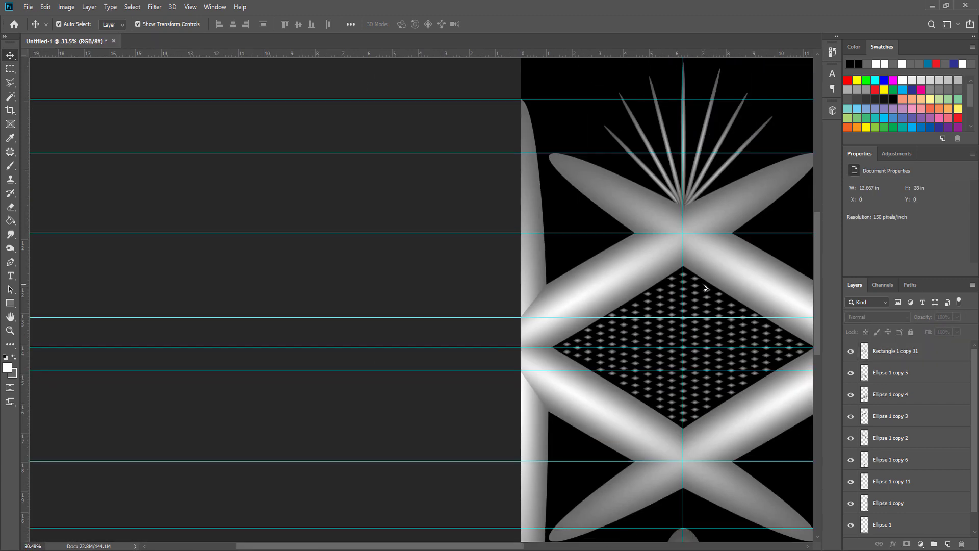
scroll(614, 237, "down", 2, "alt")
key("ctrl+semicolon")
scroll(421, 238, "down", 1, "alt")
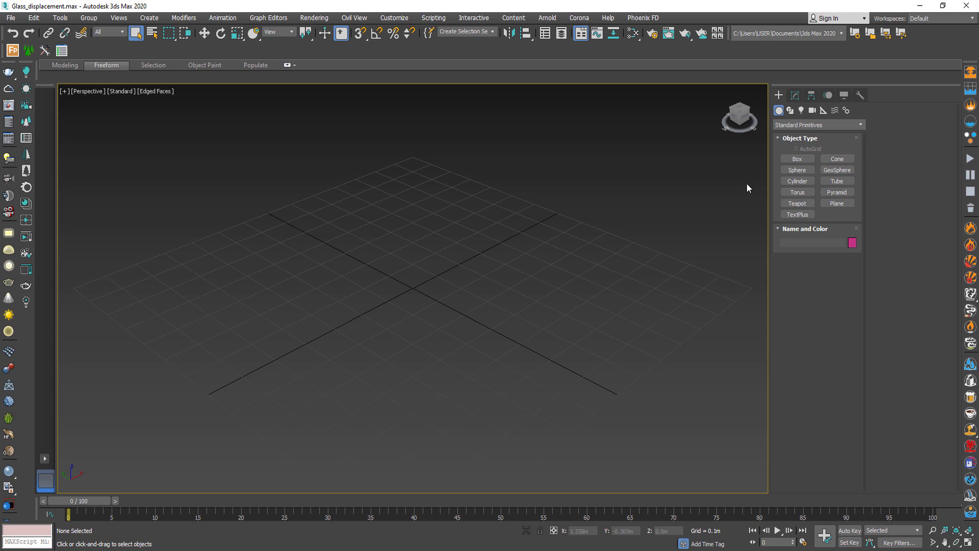
- Create a cylinder at the grid center with radius 0.035 m, height 0.12 m and 30 sides
left_click(797, 181)
left_click_drag(415, 283, 477, 288)
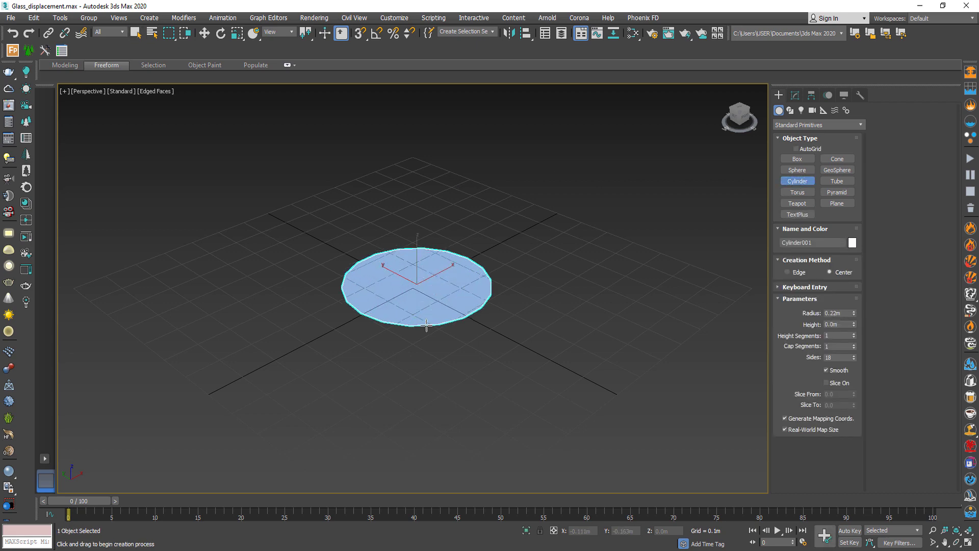
left_click(447, 198)
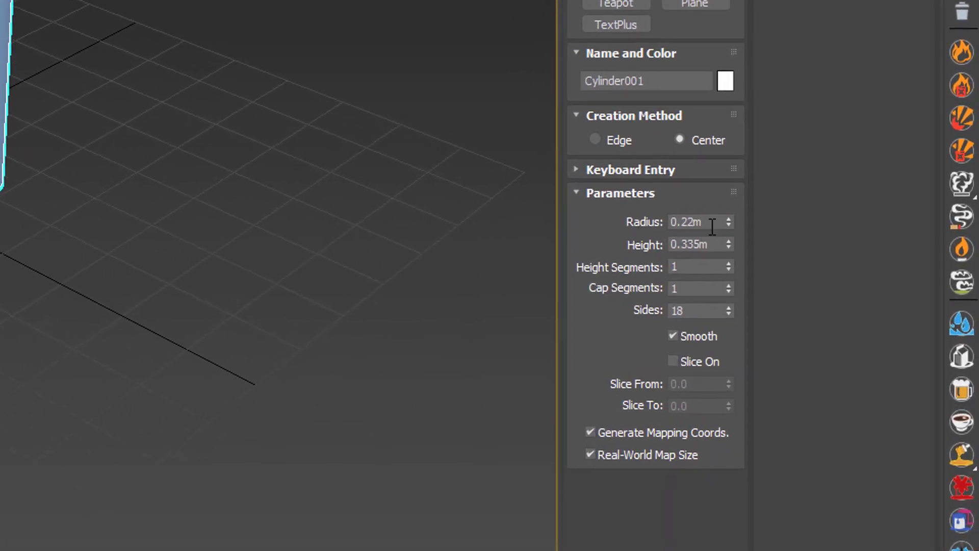
key("Tab")
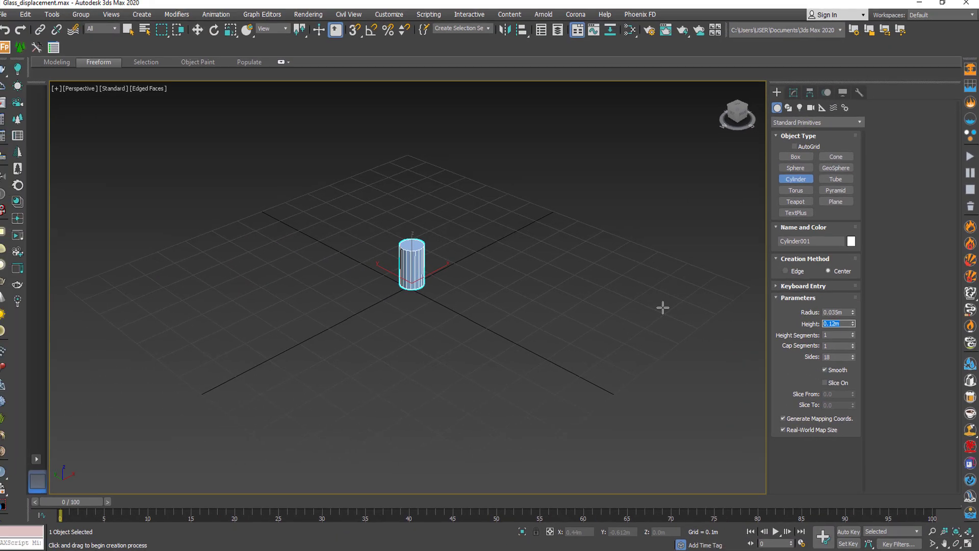
scroll(398, 272, "up", 5)
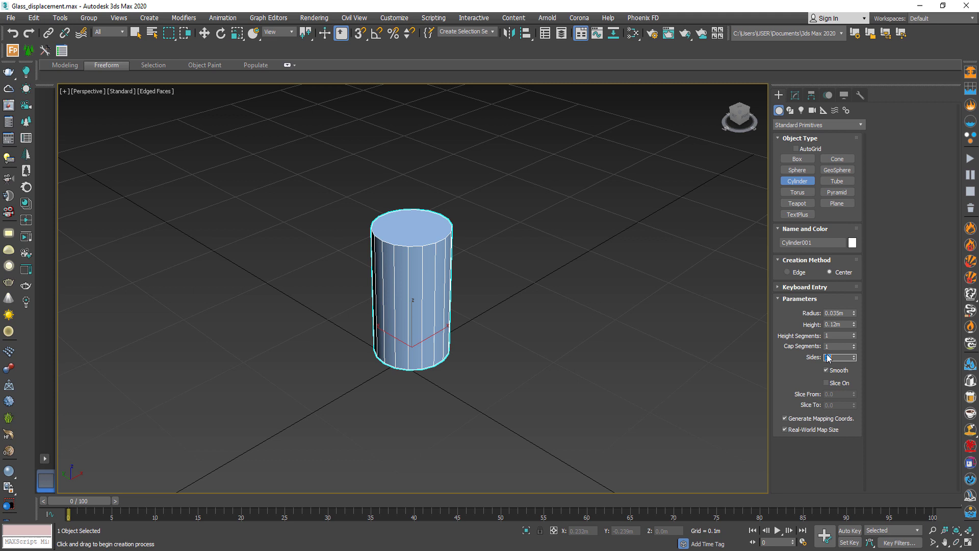
type("30")
key("Return")
- Finish creating the cylinder and convert it to an Editable Poly
middle_click_drag(442, 301, 452, 302)
right_click(421, 302)
right_click(419, 301)
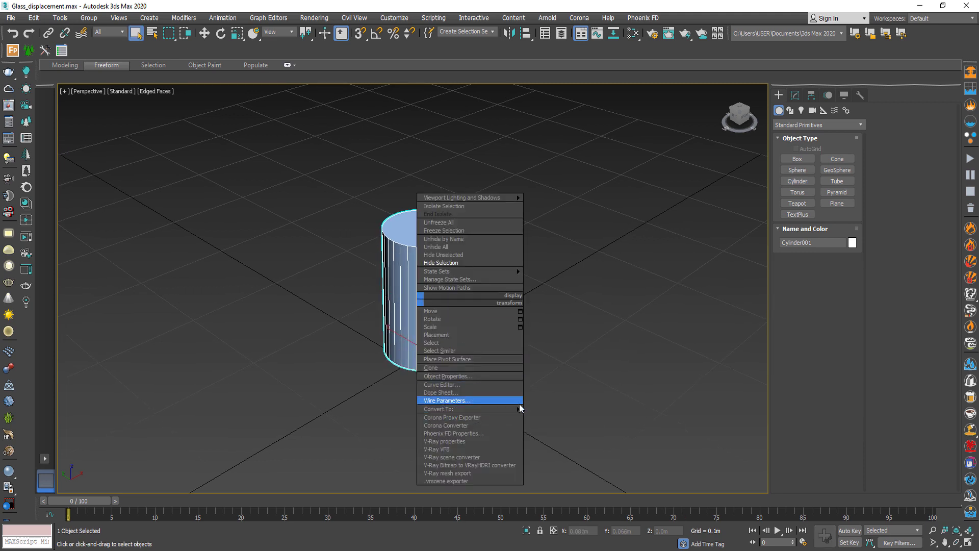
left_click(534, 417)
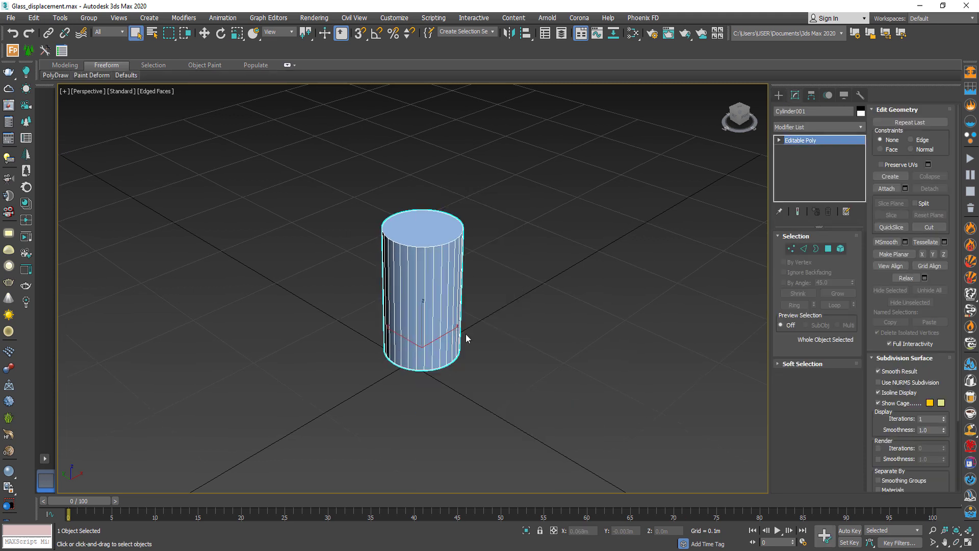
- Inset the cylinder's top polygon slightly, leaving a thin rim around its edge
left_click(828, 249)
left_click(448, 228)
left_click(851, 411)
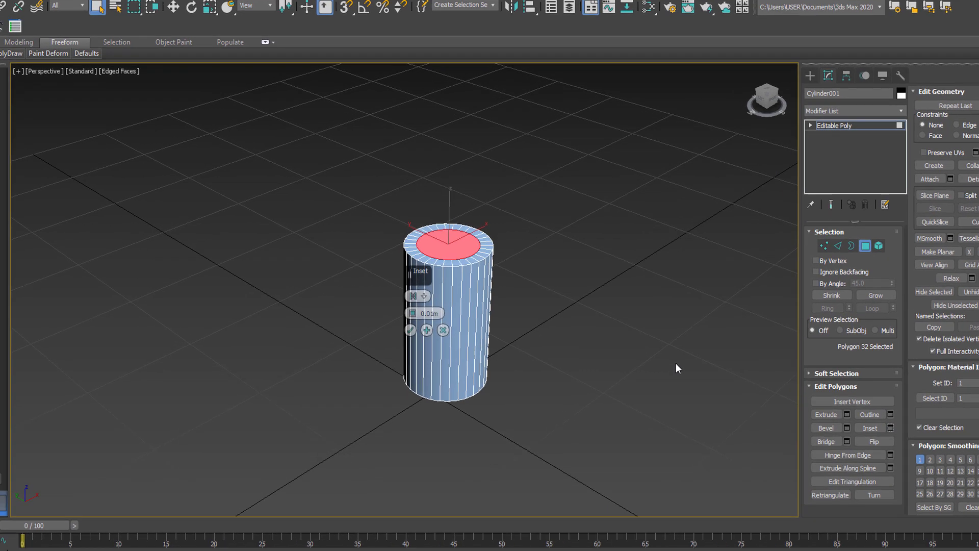
double_click(442, 314)
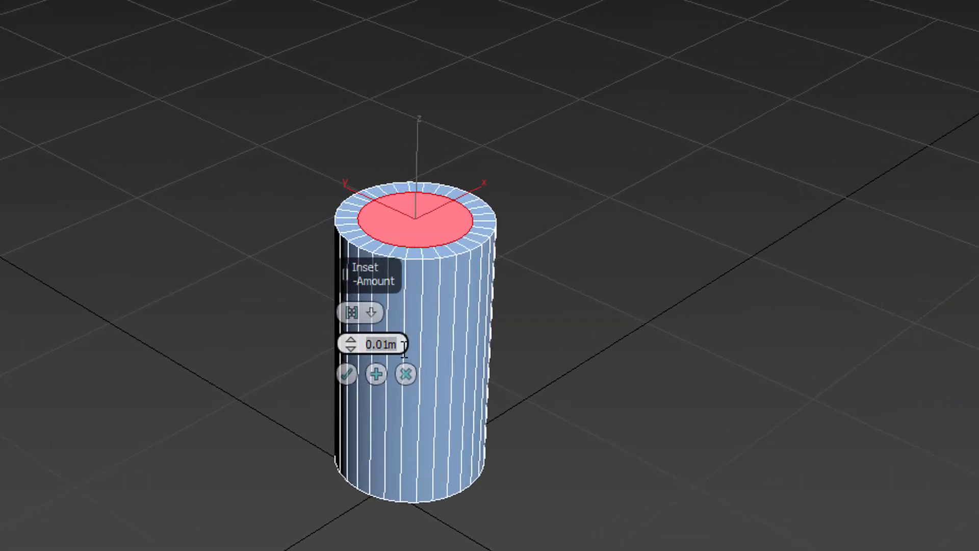
type(".006")
key("Return")
left_click(347, 374)
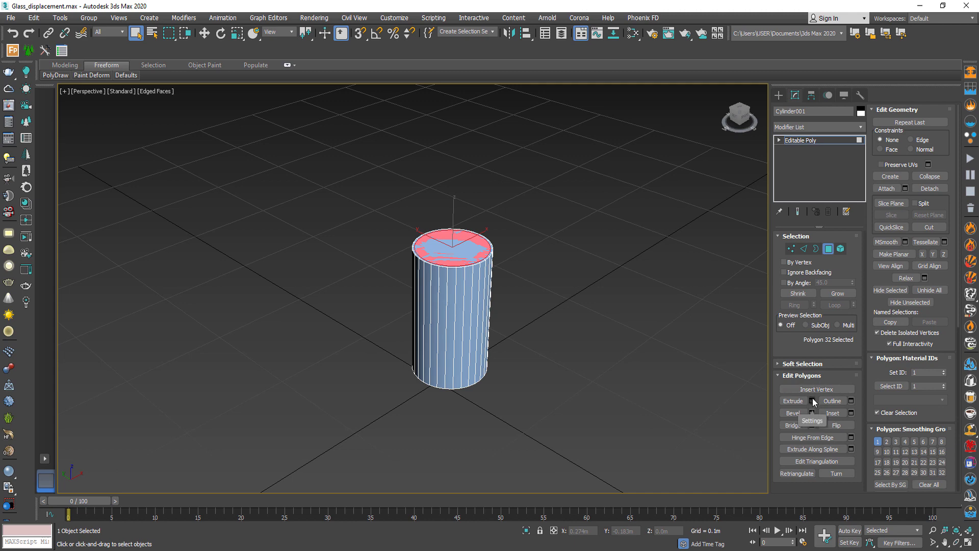
- Extrude the inset top polygon by -0.11 m to hollow out the glass
left_click(813, 401)
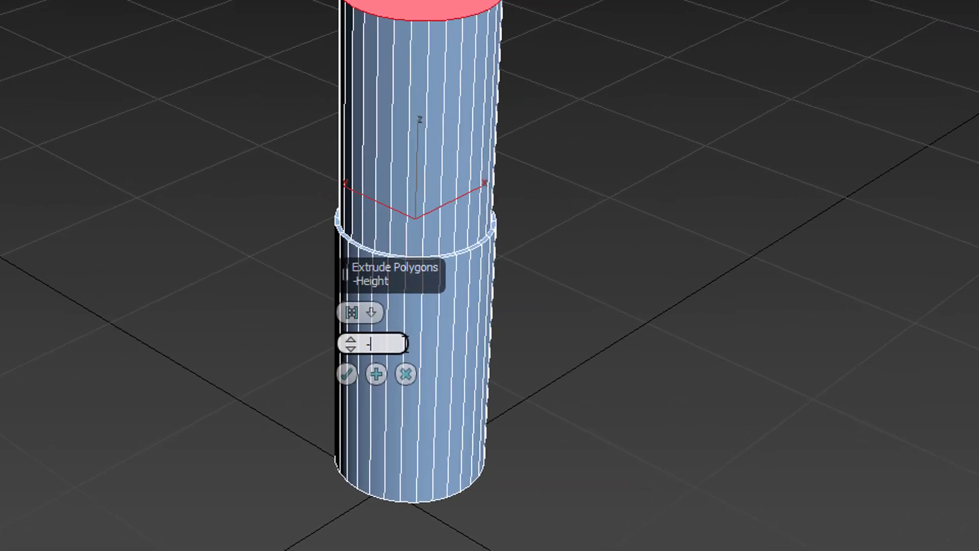
key("Return")
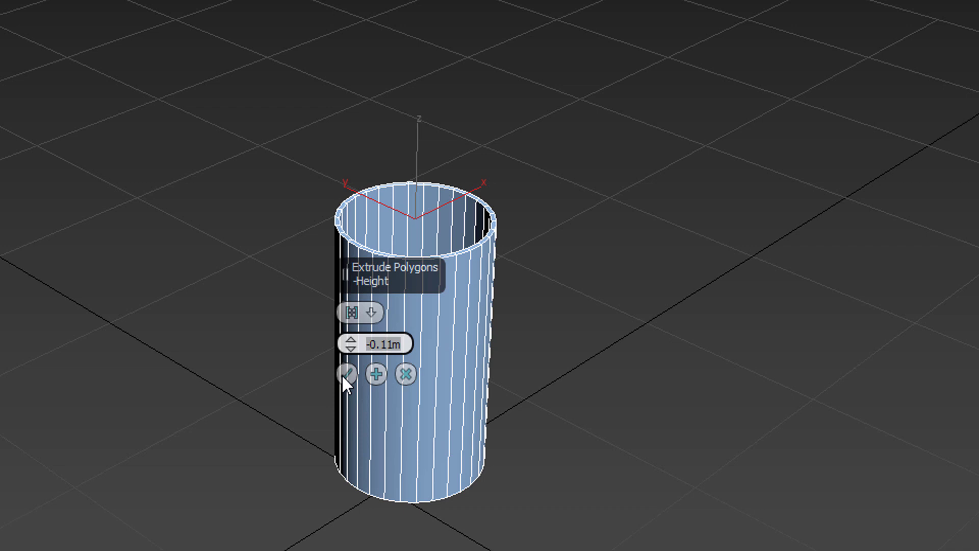
left_click(343, 375)
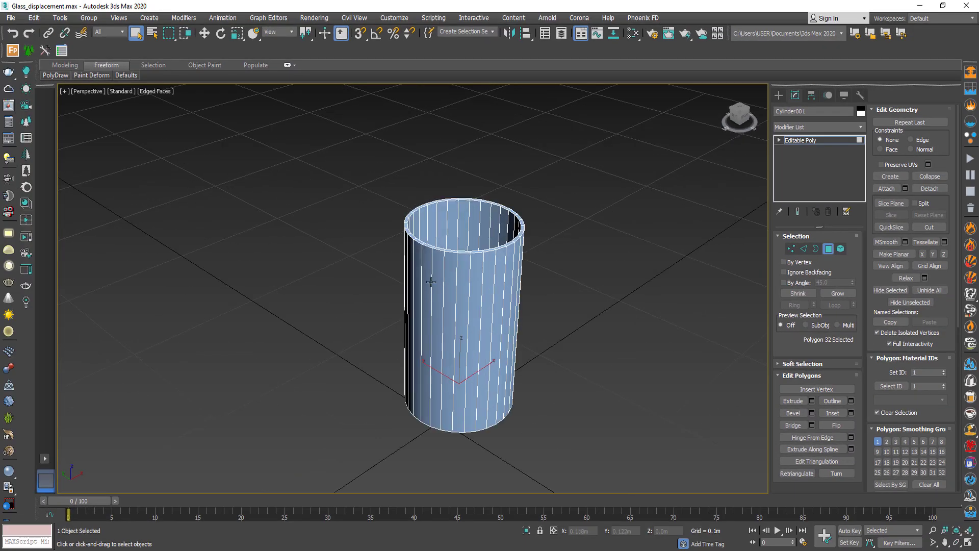
- Chamfer the inner and outer edge loops of the glass rim by a very small amount with one segment
left_click(804, 248)
scroll(499, 260, "up", 2)
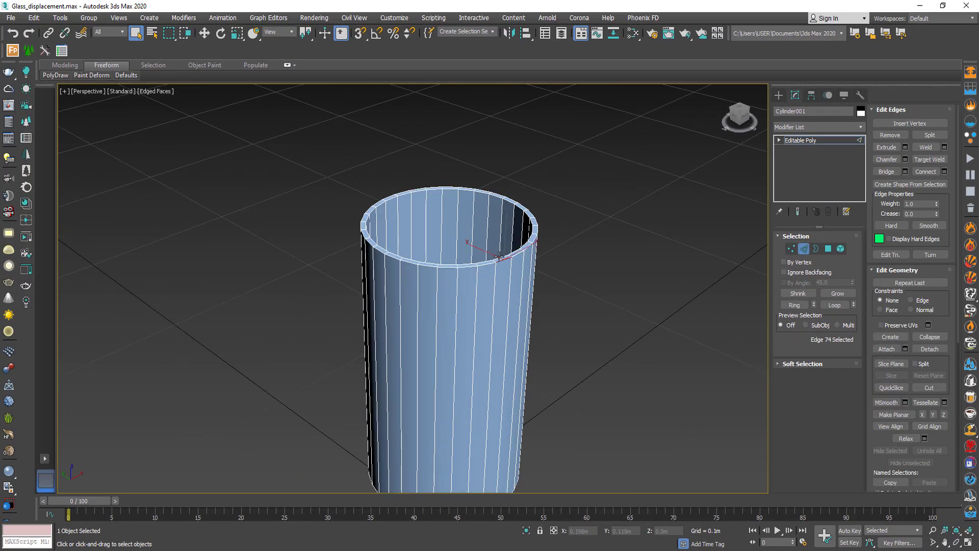
scroll(500, 257, "up", 2)
left_click(506, 258, "ctrl")
scroll(512, 260, "down", 2)
left_click(835, 305)
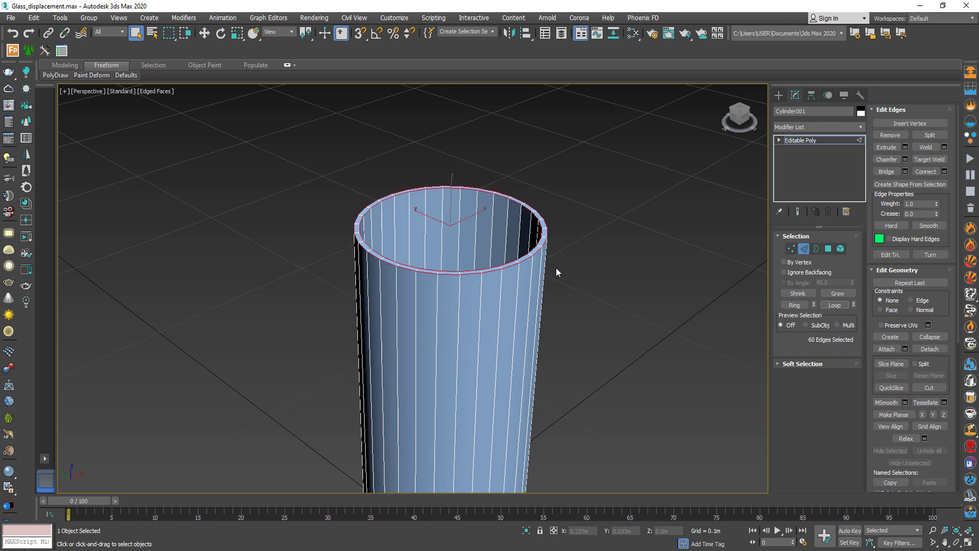
scroll(494, 266, "up", 2)
left_click(906, 160)
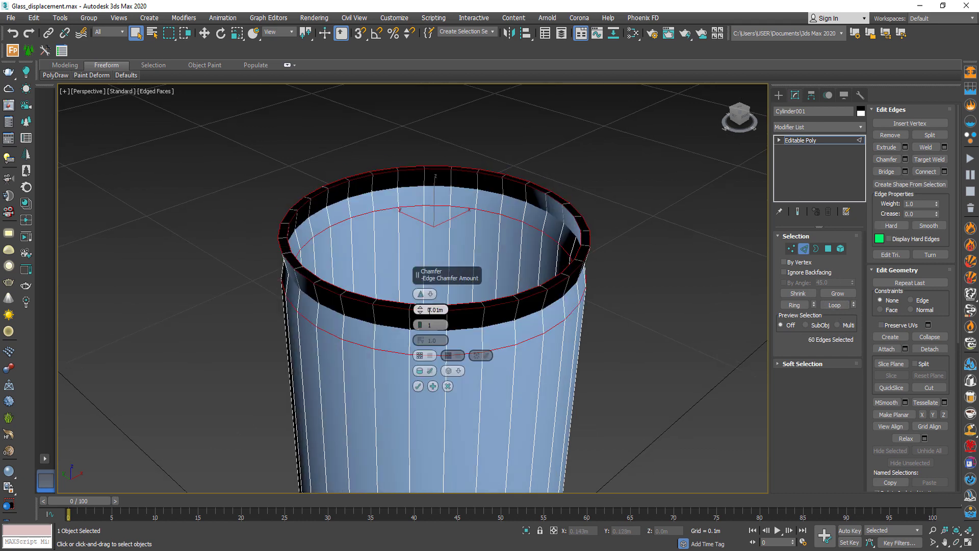
mouse_move(421, 309)
left_mouse_down()
mouse_move(421, 326)
mouse_move(421, 315)
left_mouse_up()
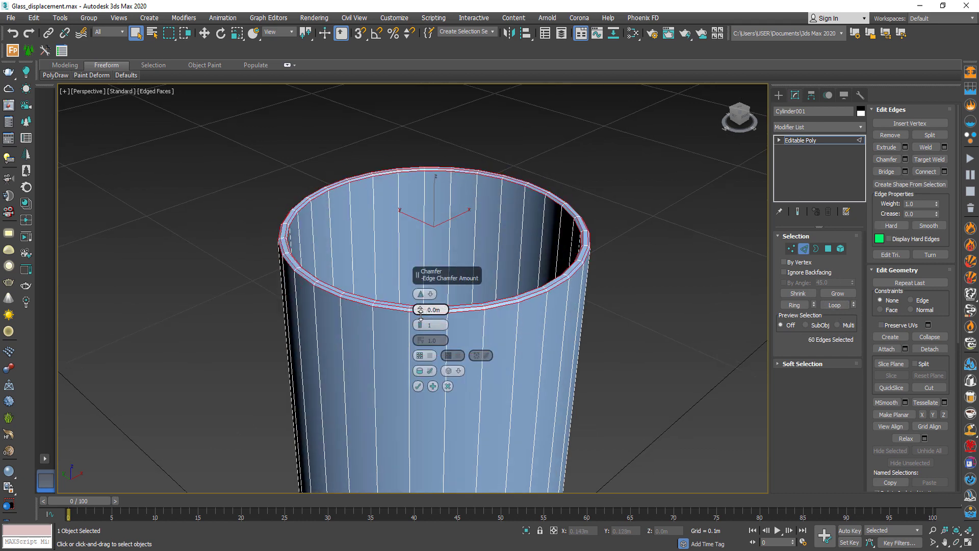
left_click(418, 386)
left_click(805, 249)
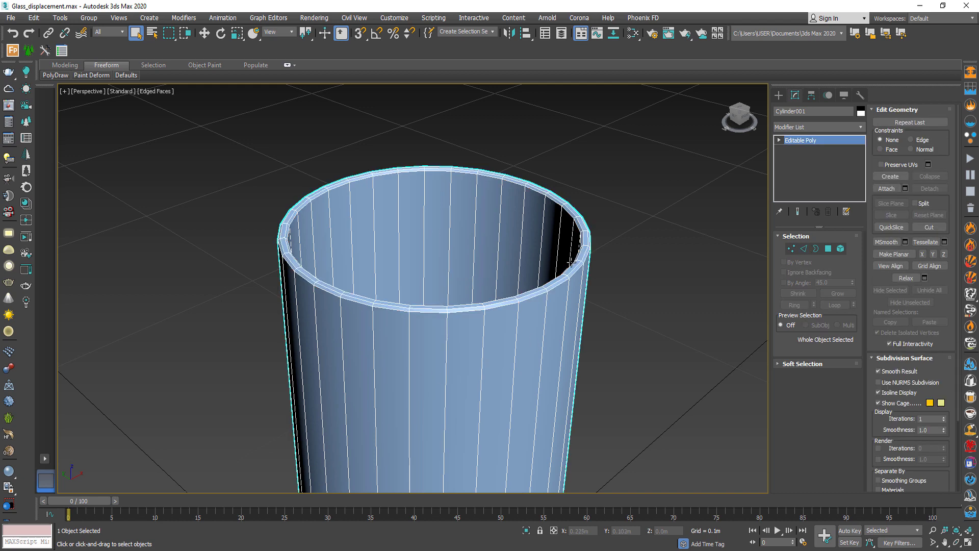
- Turn on See-Through display for the glass in its object properties
scroll(555, 224, "down", 3)
middle_click_drag(555, 224, 542, 247, "alt")
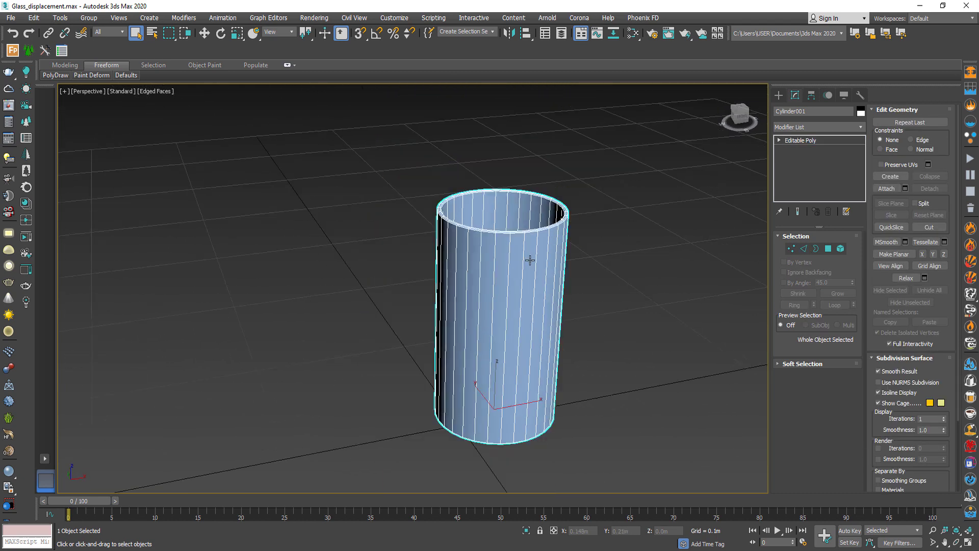
right_click(528, 261)
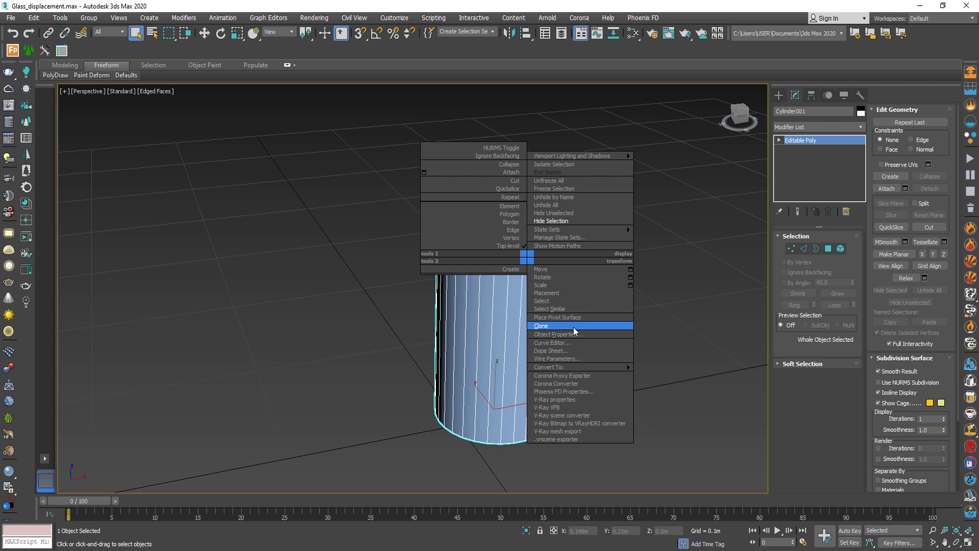
left_click(556, 334)
left_click(472, 293)
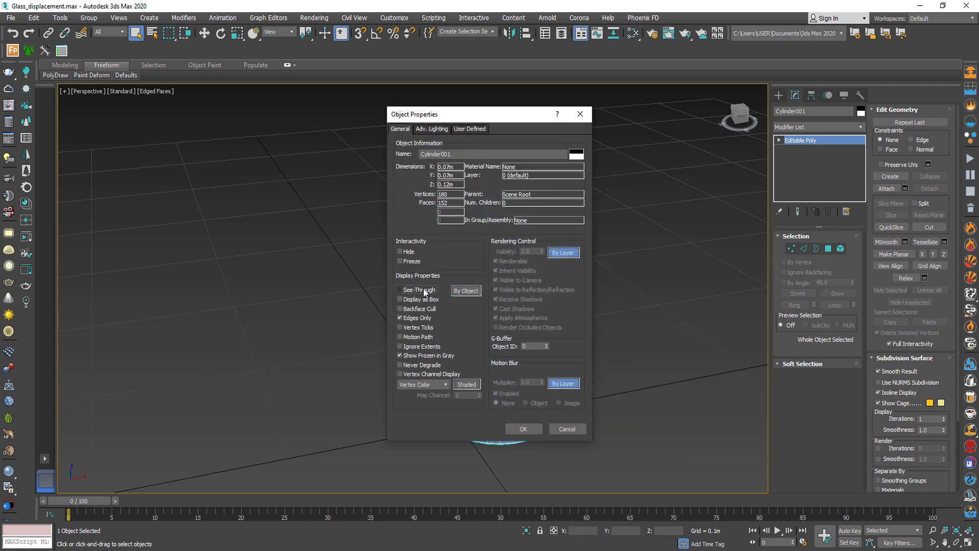
left_click(521, 428)
- Chamfer the inner and outer edge loops at the glass's bottom by 0.005 m with 5 segments
left_click(804, 248)
left_click_drag(634, 332, 352, 454)
left_click_drag(602, 364, 392, 305, "alt")
scroll(459, 416, "up", 5)
middle_click_drag(474, 415, 539, 411, "alt")
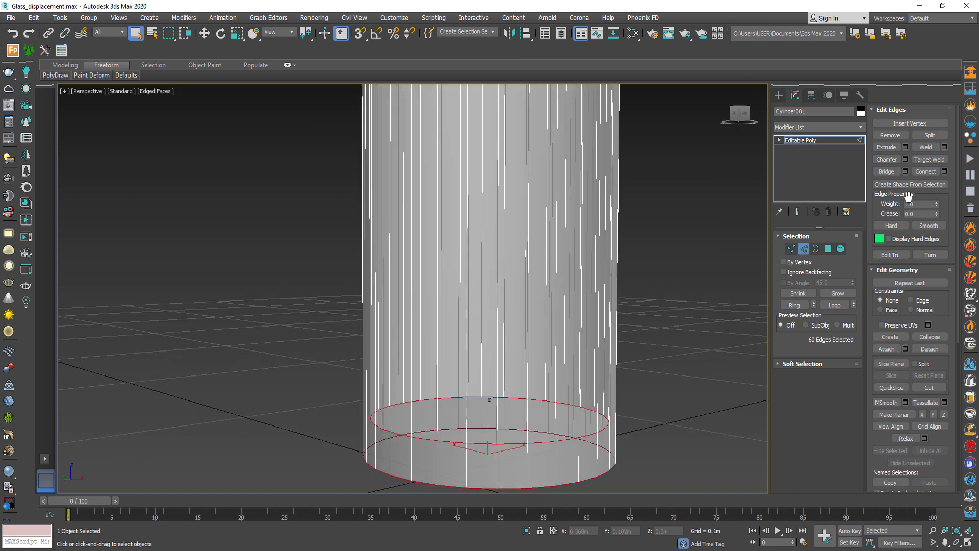
left_click(905, 160)
left_click(445, 302)
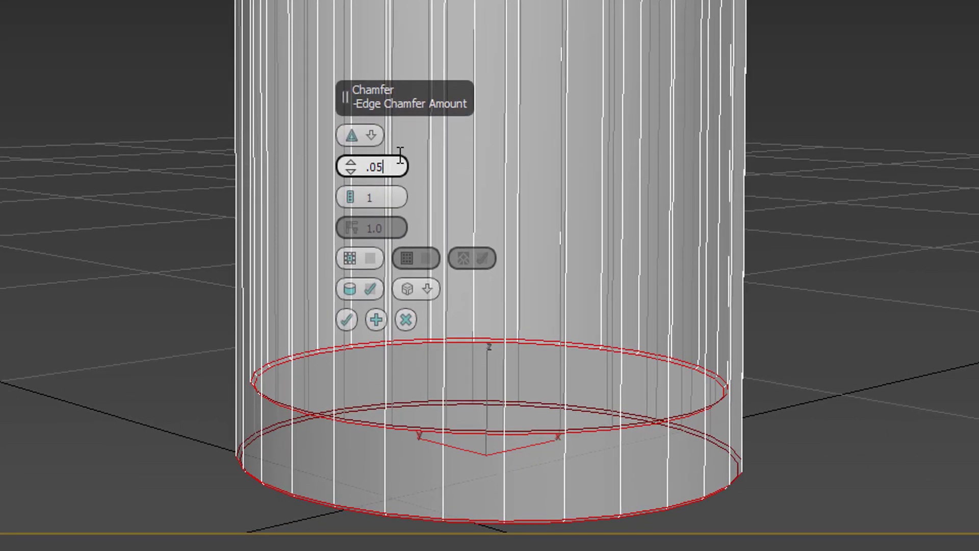
left_click(386, 196)
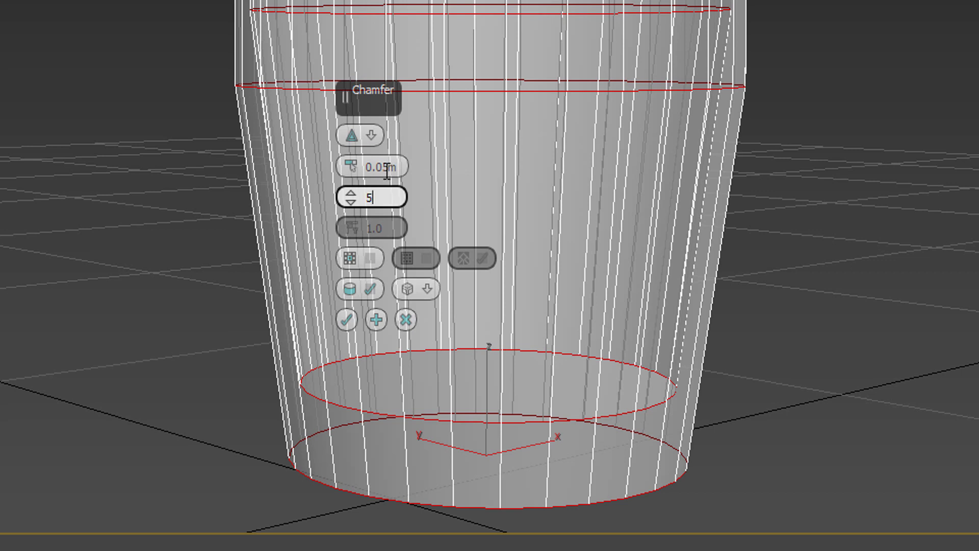
key("Return")
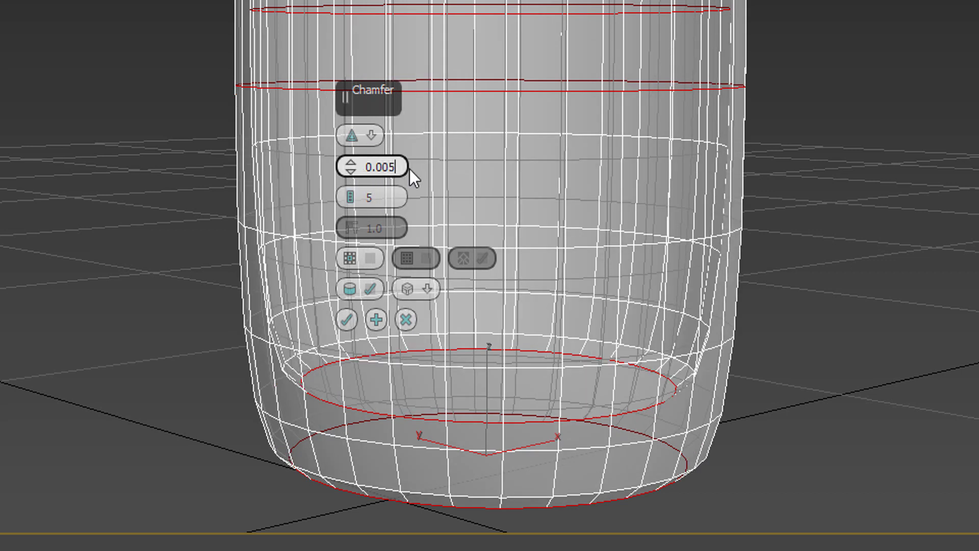
left_click(408, 168)
type("0.005")
key("Return")
left_click(349, 320)
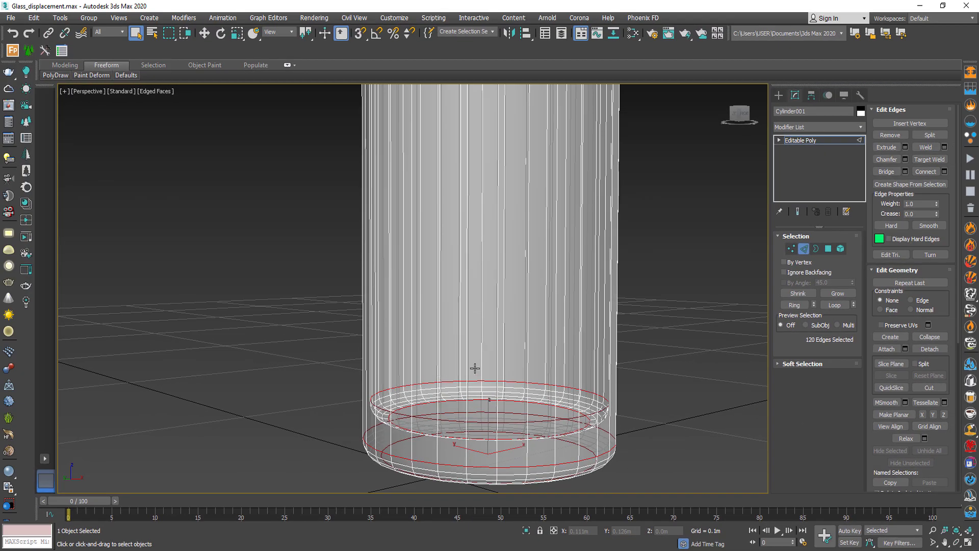
- Select the rim vertices of the glass and scale them to 130% in X and Y
scroll(489, 357, "down", 5)
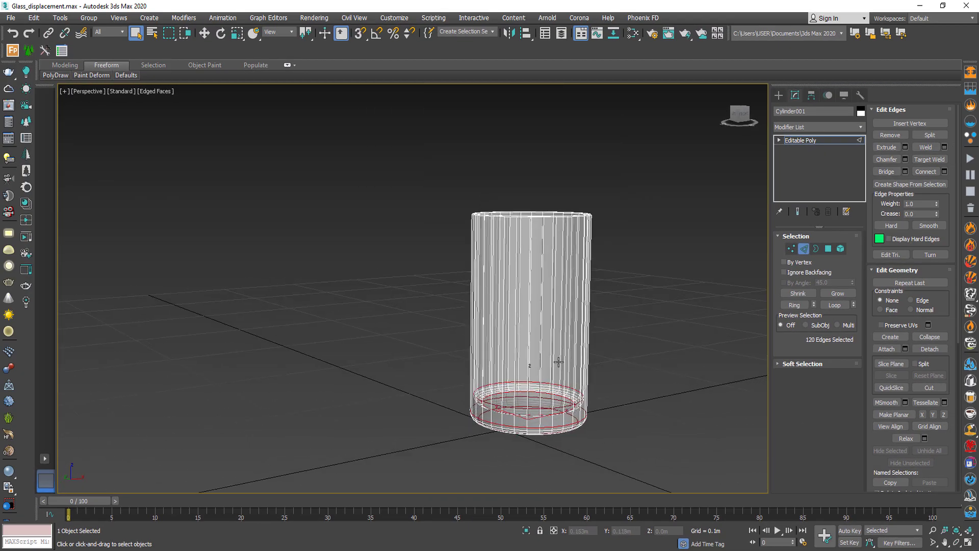
left_click(790, 250)
middle_click_drag(644, 250, 628, 256)
left_click_drag(611, 194, 331, 275)
middle_click_drag(326, 276, 317, 301, "alt")
left_click(238, 33)
right_click(238, 33)
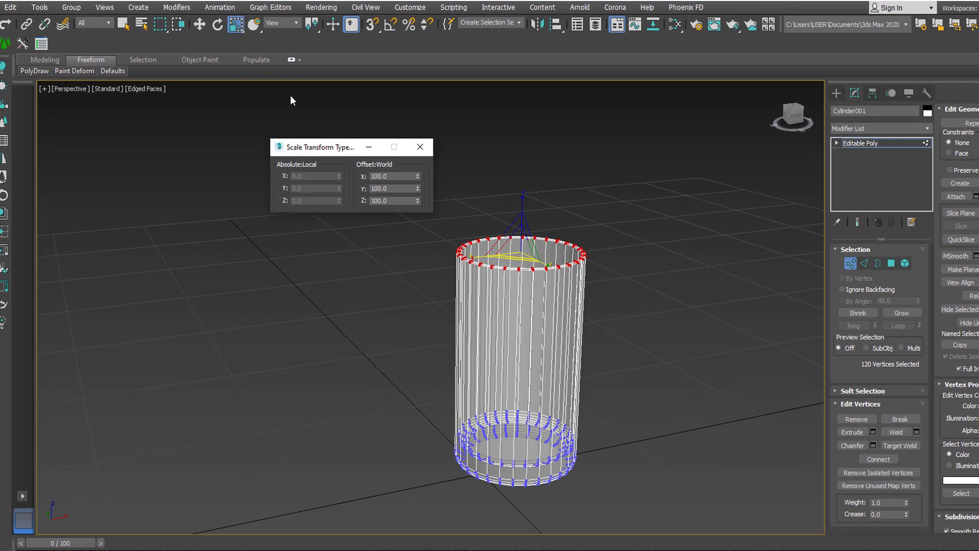
double_click(483, 216)
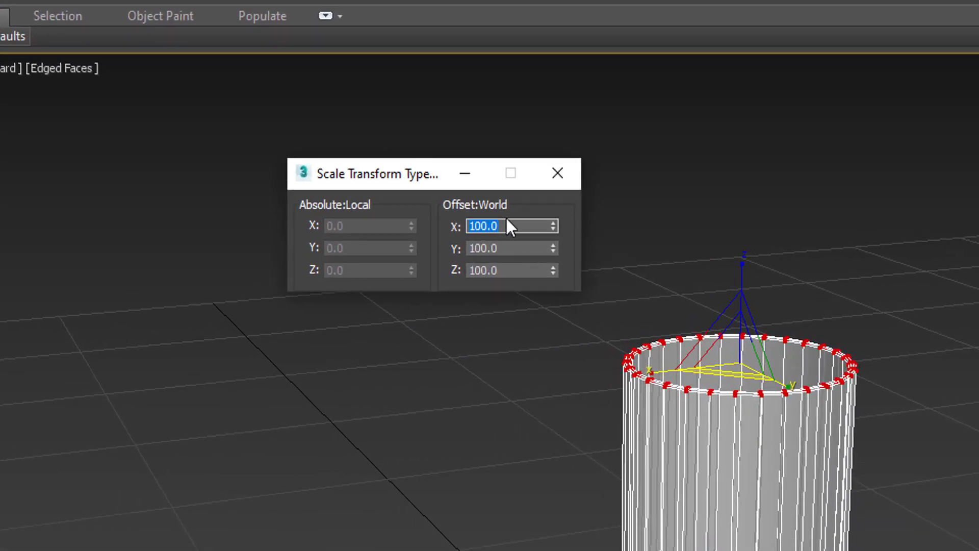
key("Tab")
type("130")
key("Return")
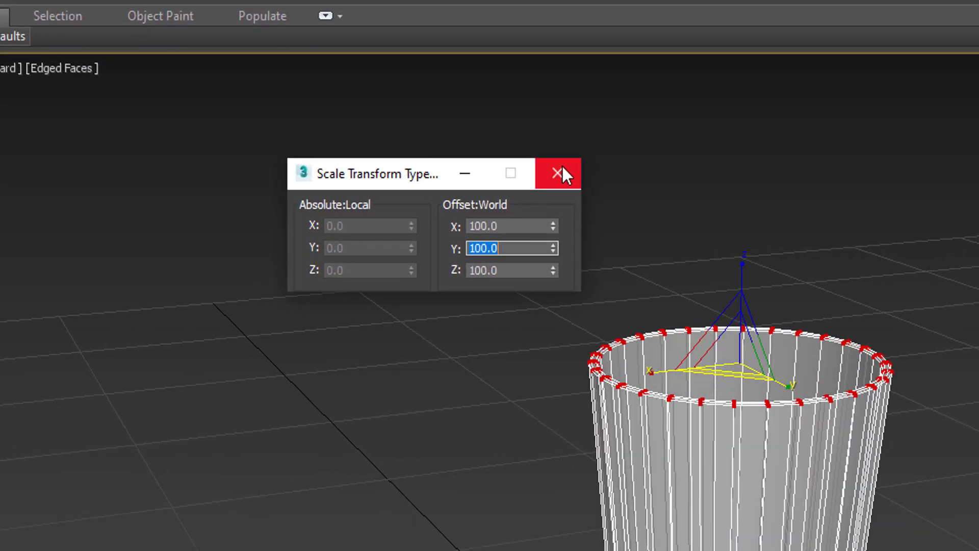
left_click(558, 173)
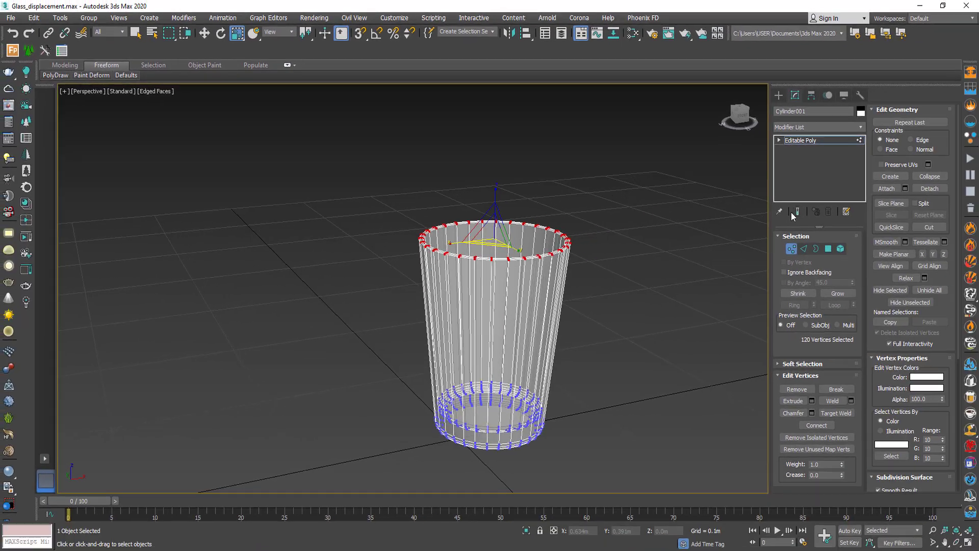
- Leave vertex editing and turn off See-Through display for the glass
left_click(801, 140)
left_click(638, 220)
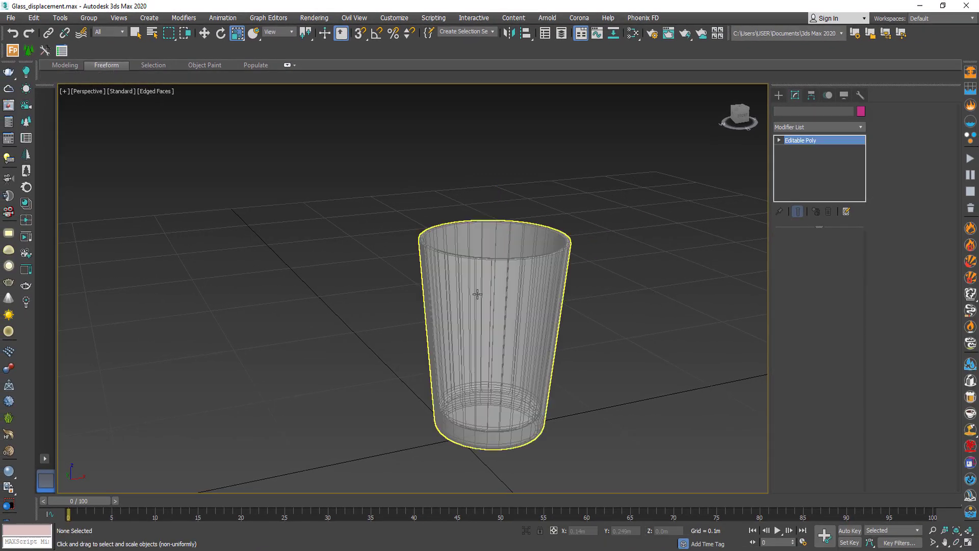
left_click(476, 292)
scroll(482, 307, "down", 4)
right_click(489, 320)
left_click(521, 397)
left_click(407, 295)
left_click(521, 429)
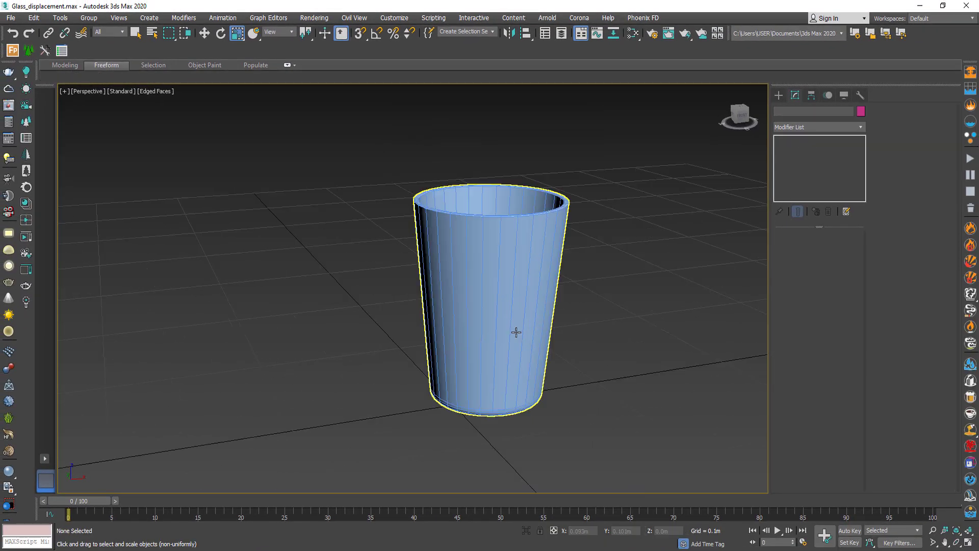
- Apply a TurboSmooth modifier to the glass, raise its iterations and deselect the glass
left_click(864, 127)
scroll(834, 219, "down", 20)
left_click(809, 347)
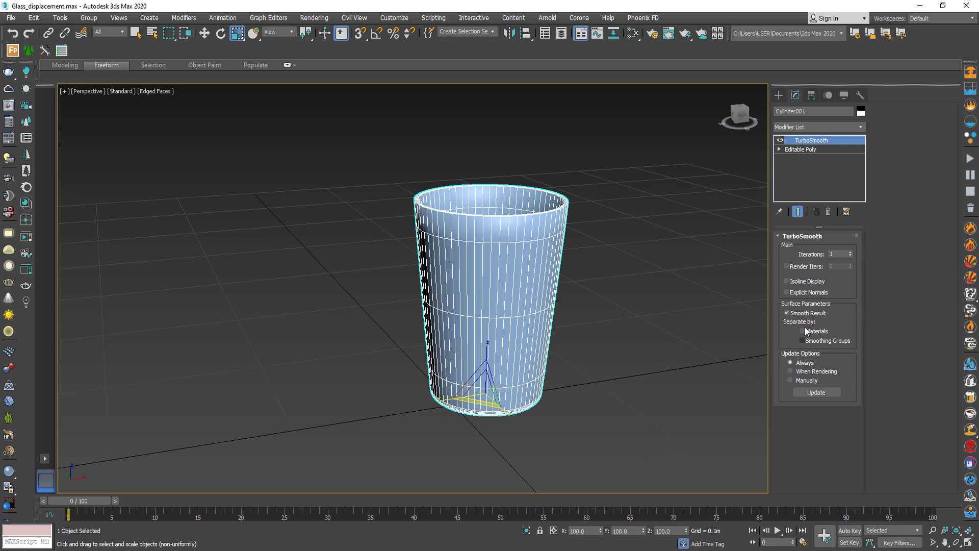
left_click(851, 252)
middle_click_drag(607, 257, 627, 260, "alt")
left_click(651, 278)
scroll(583, 262, "up", 3)
scroll(583, 263, "down", 3)
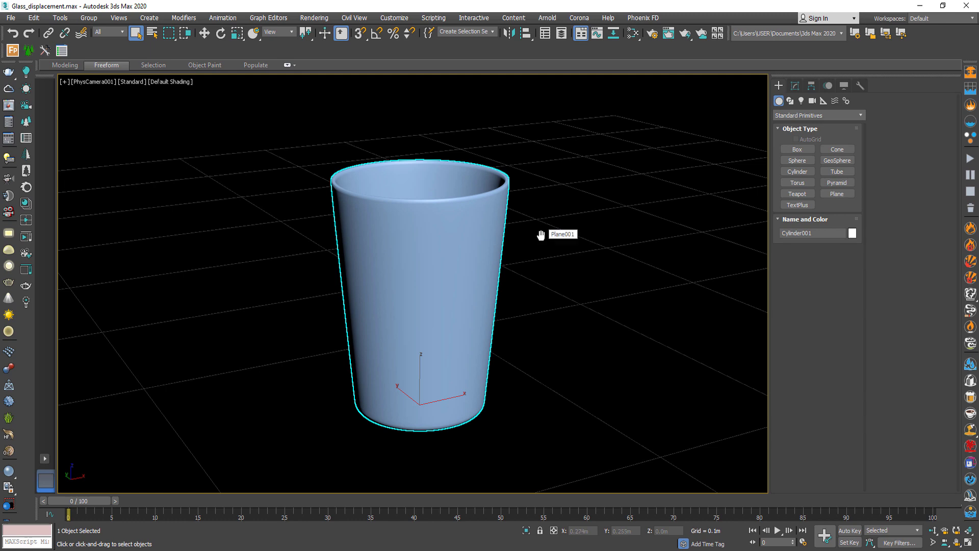
- Open the Slate Material Editor and add a new VRayMtl material to the view
key("m")
left_click_drag(59, 278, 562, 193)
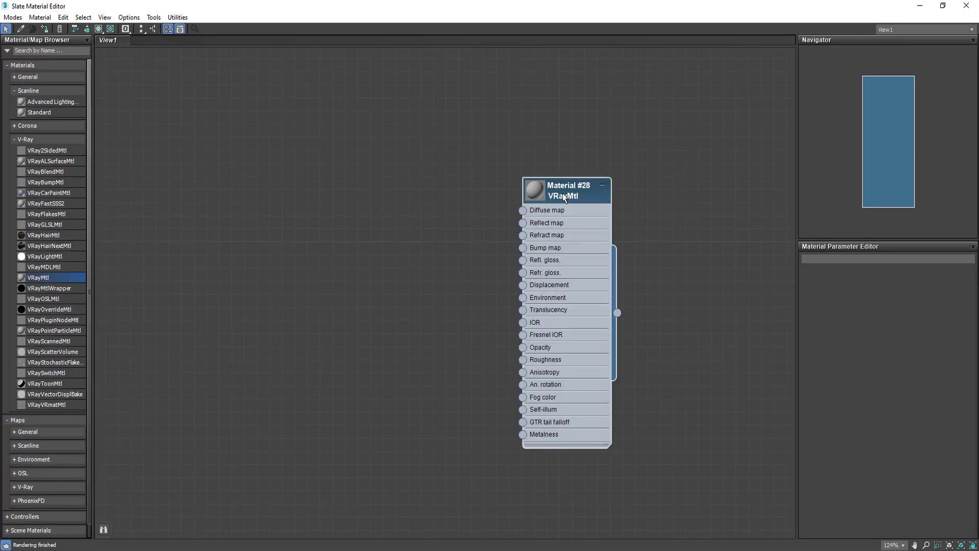
- Feed the diffuse slot of the VRayMtl with a Bitmap map that loads Displacement.jpg
left_click_drag(427, 192, 426, 190)
mouse_move(438, 190)
left_click(535, 133)
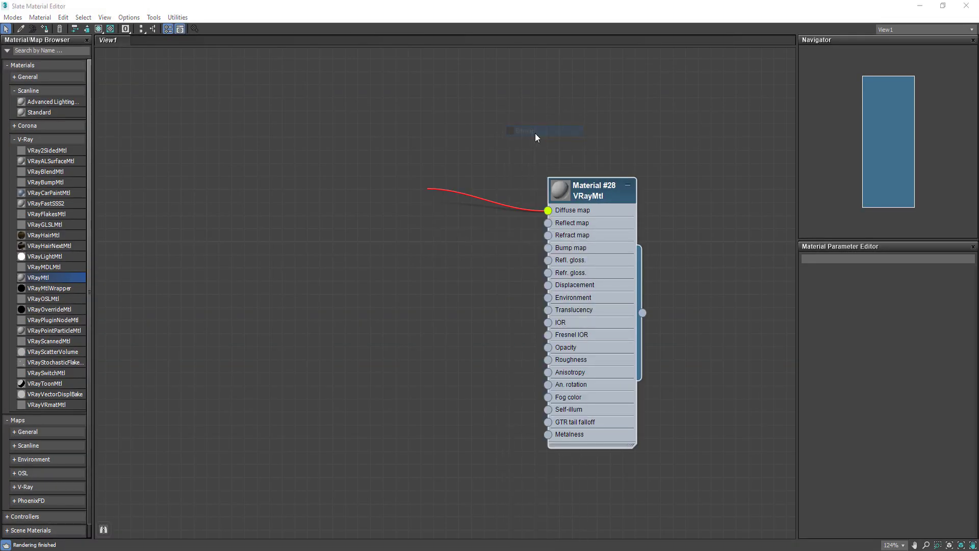
left_click(451, 342)
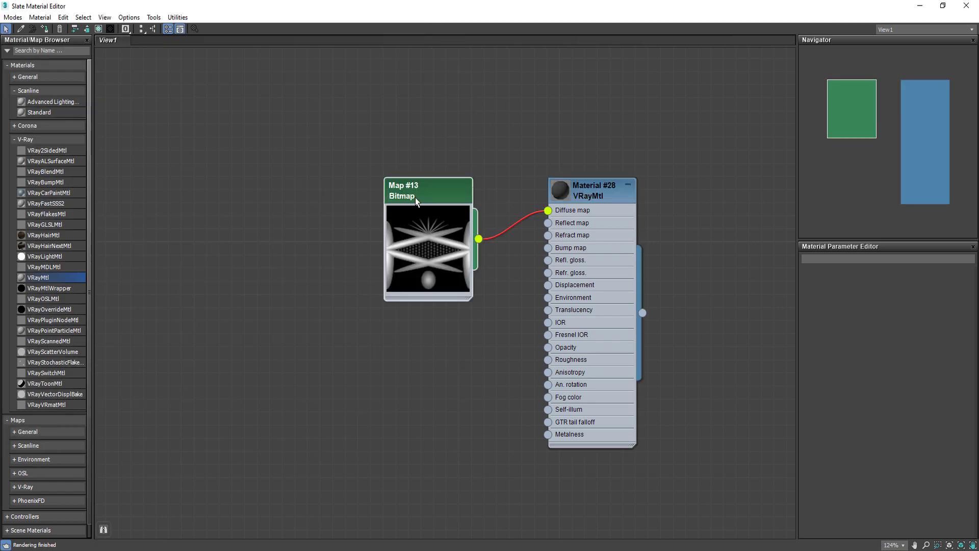
- Enlarge the VRayMtl node's preview and set the Displacement.jpg bitmap's U tiling to 5
double_click(431, 191)
left_click(812, 308)
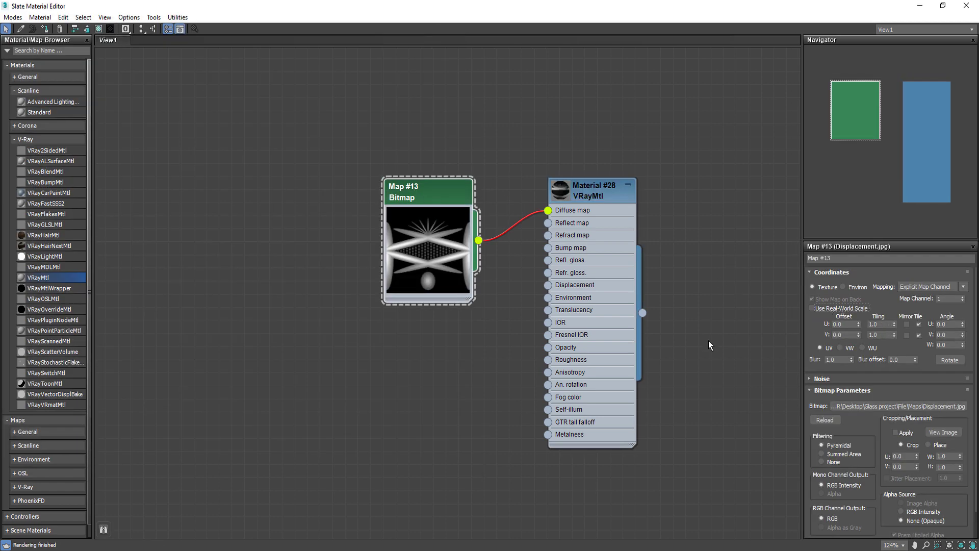
double_click(567, 192)
left_click_drag(601, 193, 638, 140)
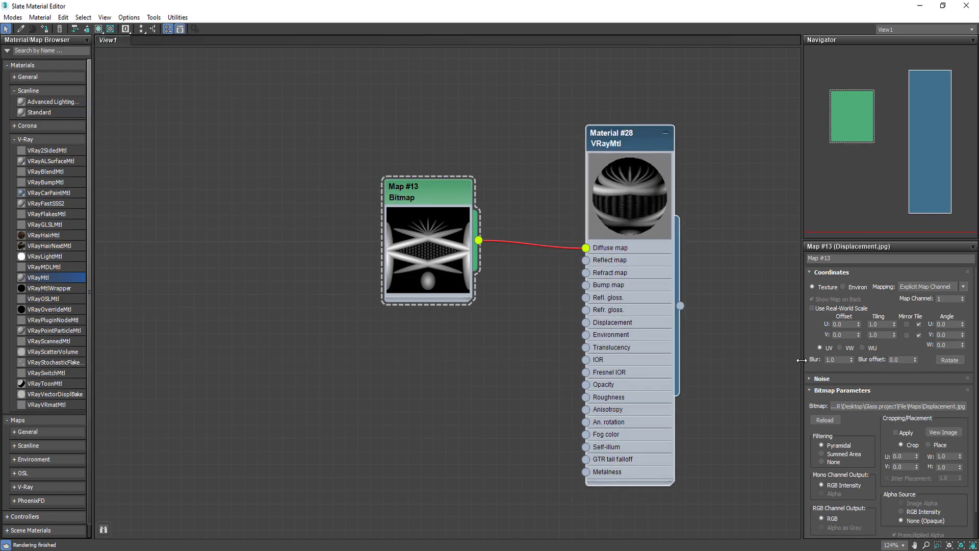
double_click(878, 325)
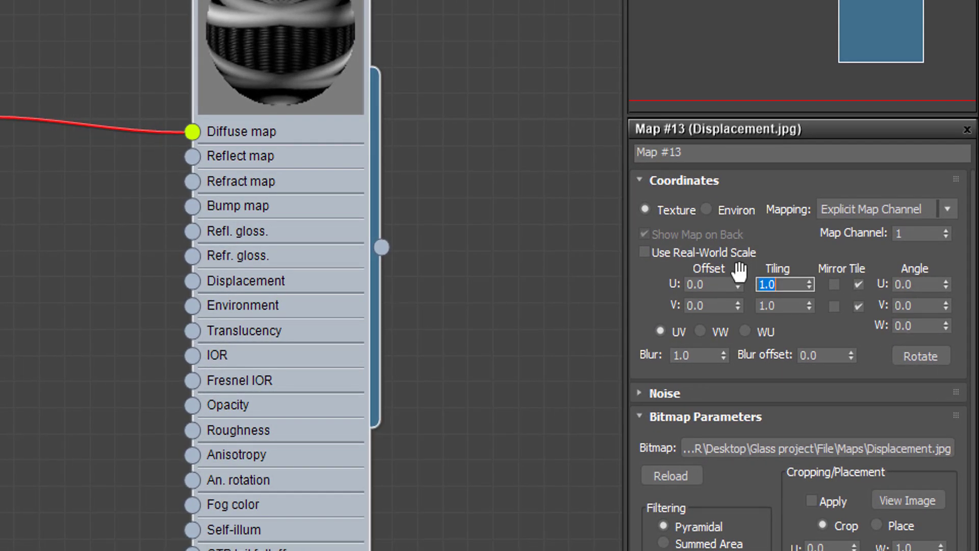
type("5")
key("Return")
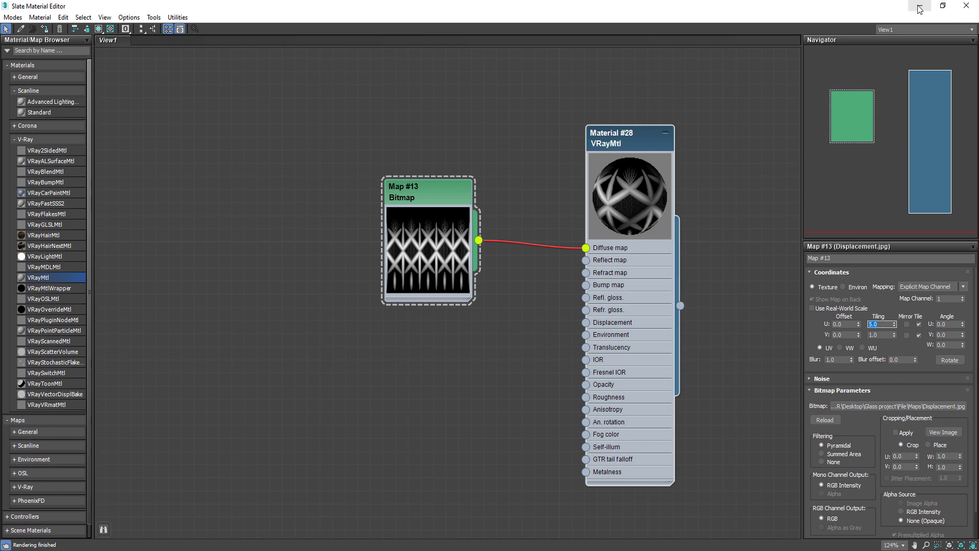
- Assign the VRayMtl to the glass with its map shown in the viewport, then close the material editor
left_click(943, 6)
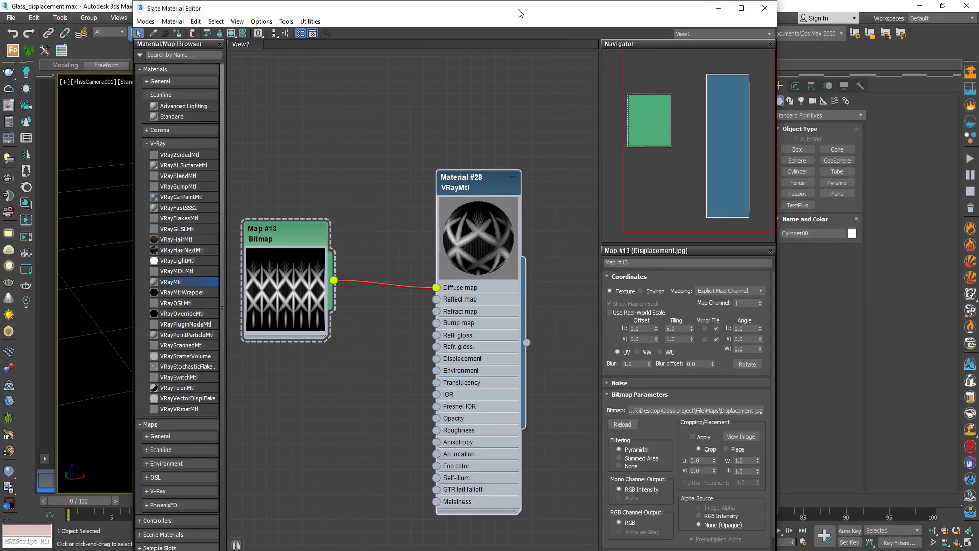
left_click_drag(519, 8, 484, 230)
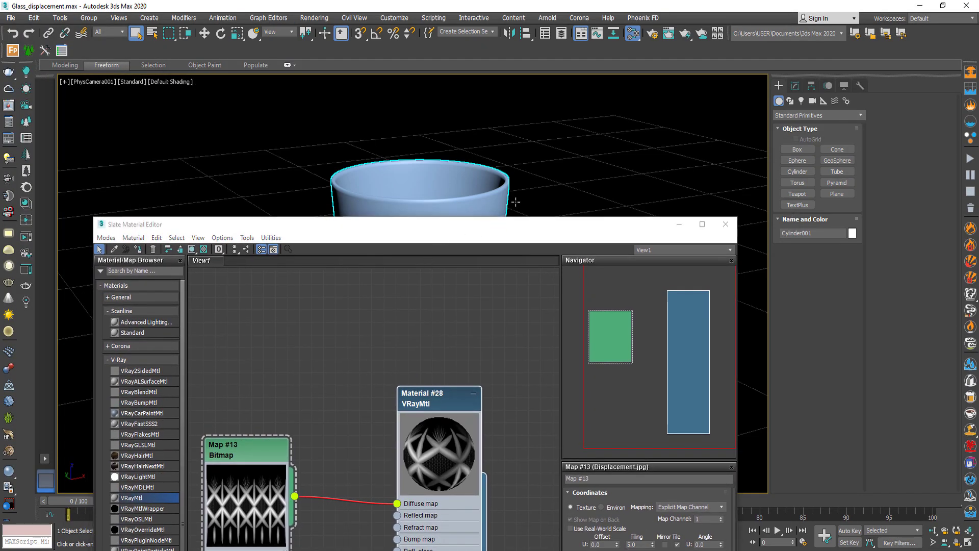
left_click(206, 285)
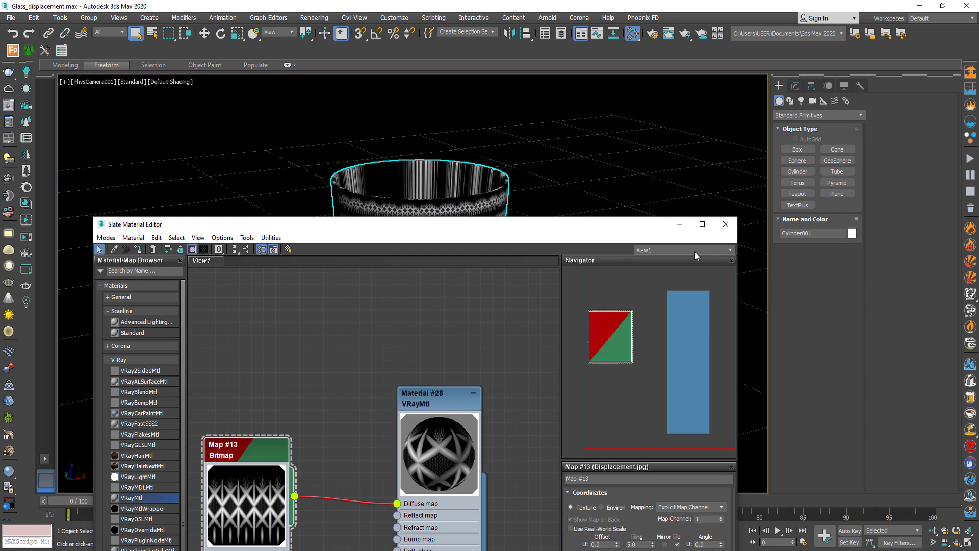
left_click(725, 224)
- Add a UVW Map modifier above the glass's TurboSmooth
left_click(796, 87)
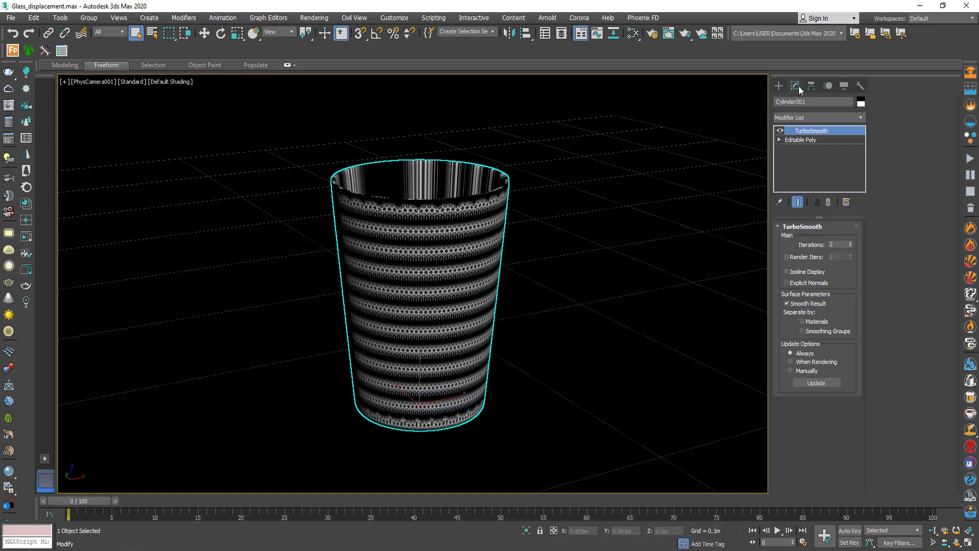
left_click(812, 118)
scroll(831, 371, "down", 10)
scroll(829, 443, "down", 10)
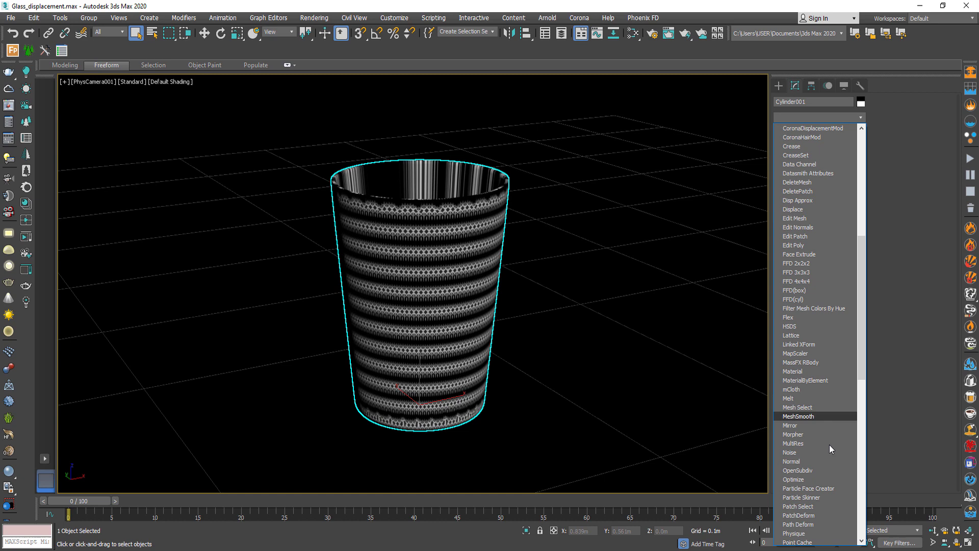
left_click(806, 434)
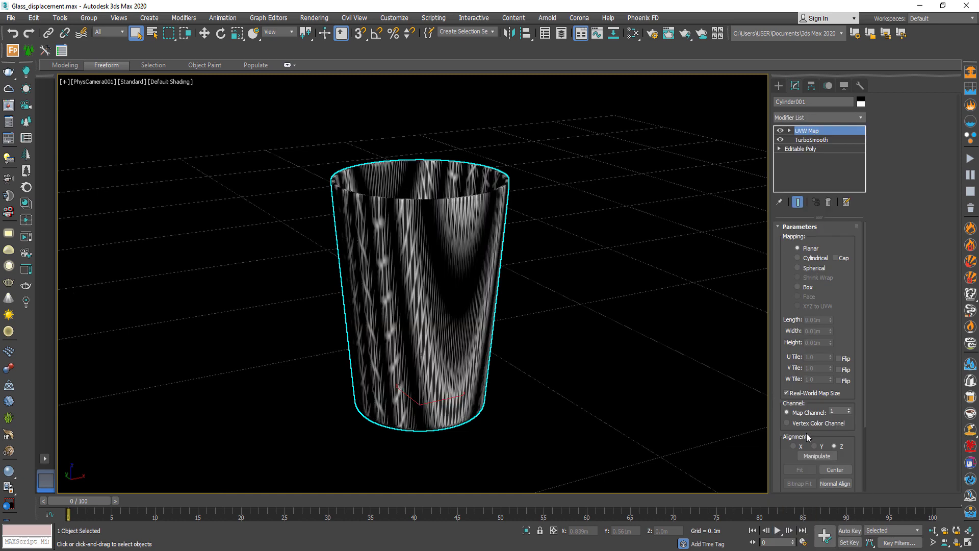
- Set the UVW Map to Cylindrical without Real-World Map Size, height 0.18 m, and lower its gizmo about 0.006 m
left_click(811, 258)
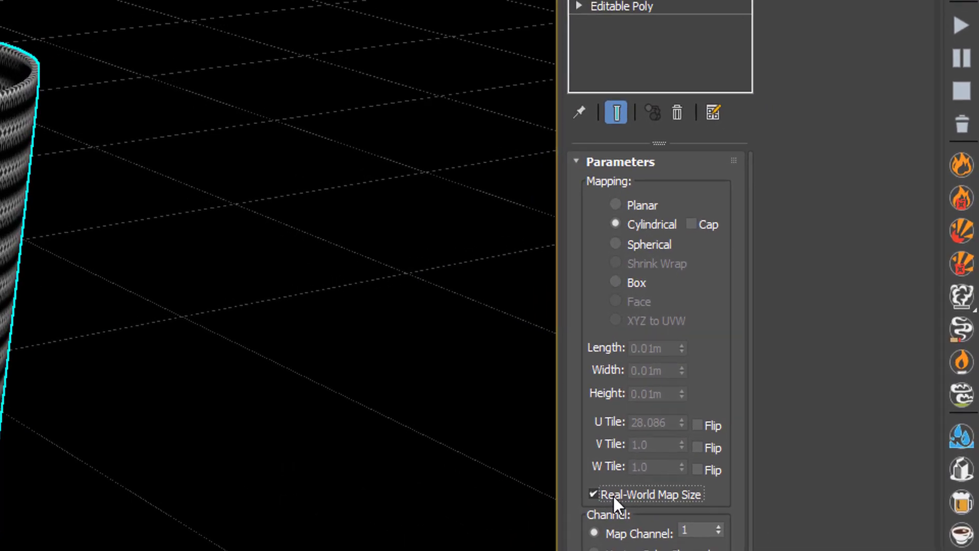
left_click(705, 446)
left_click(749, 365)
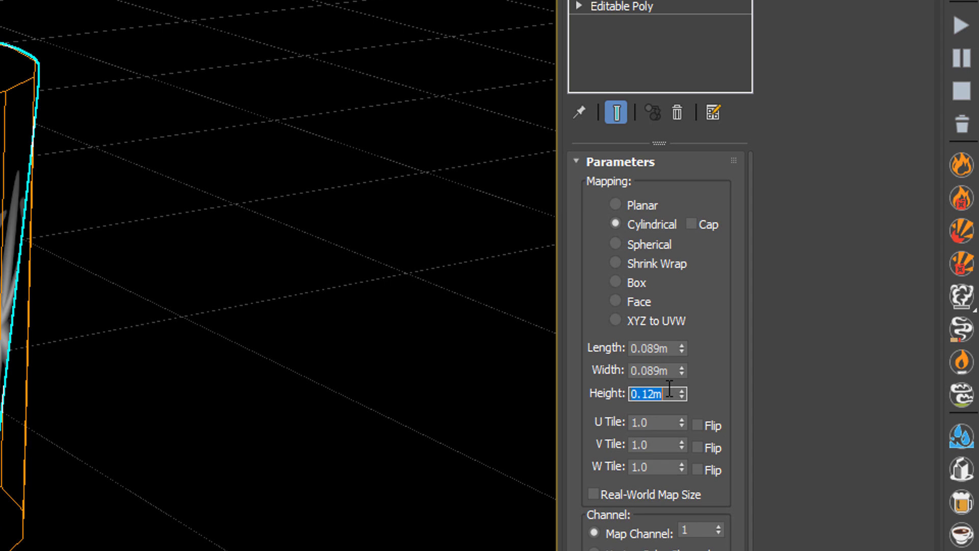
type(".18")
key("Return")
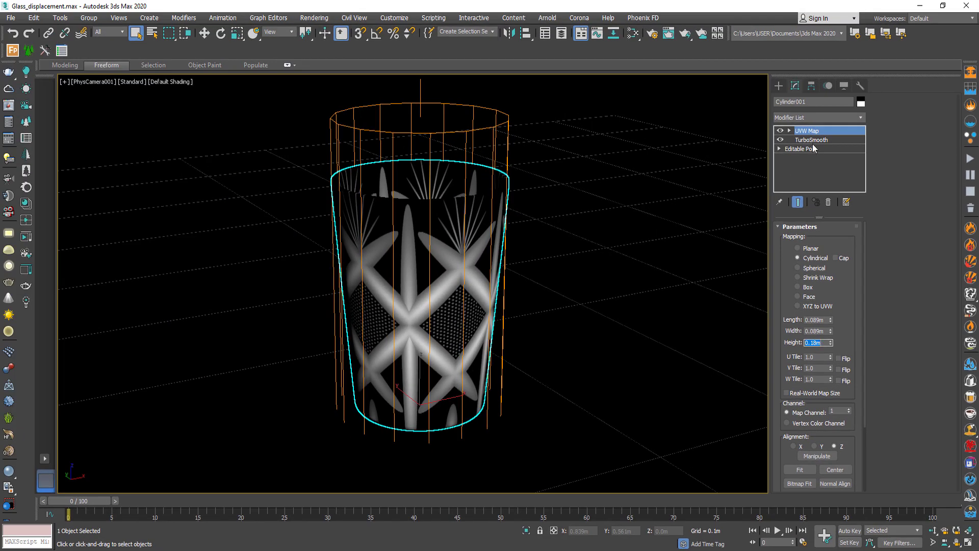
left_click(813, 132)
left_click_drag(431, 248, 422, 273)
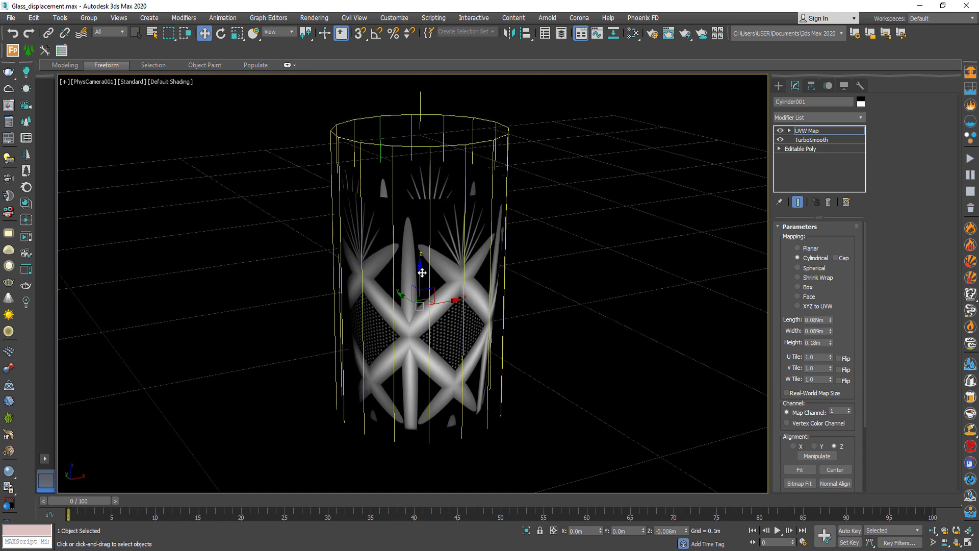
- Add an Edit Poly modifier above the UVW Map and enter polygon editing
left_click(863, 121)
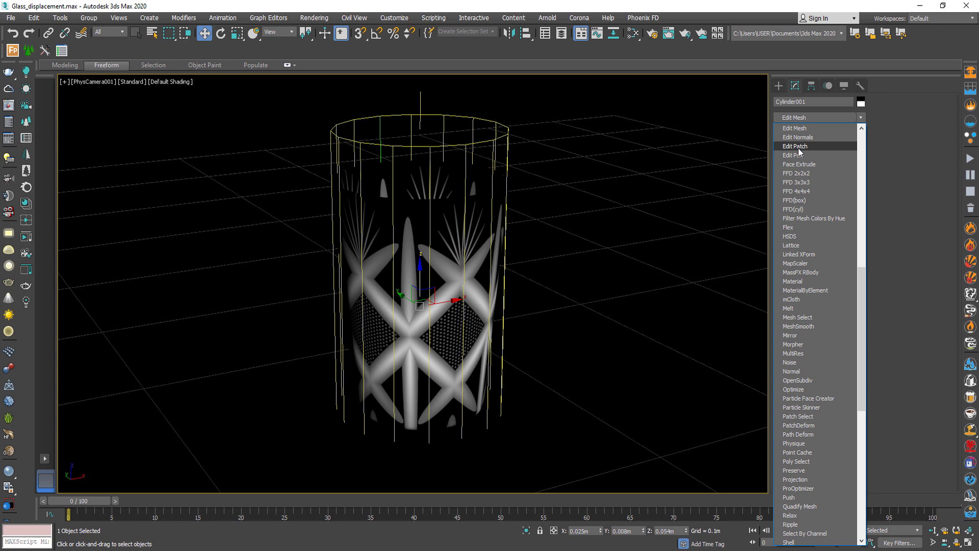
left_click(799, 156)
left_click(829, 321)
- Select a polygon on the glass's inside bottom in perspective view and turn on the Edged Faces display
left_click(461, 213)
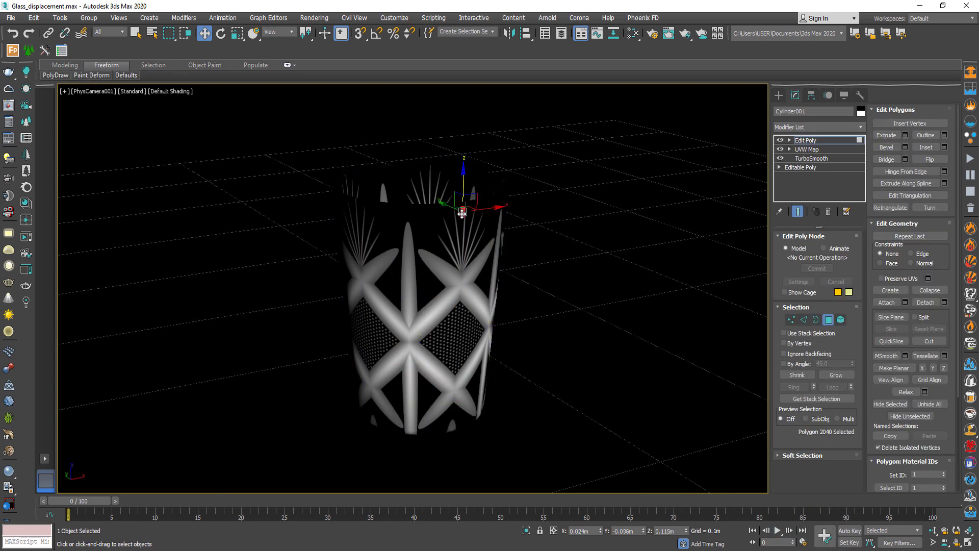
key("p")
key("z")
scroll(461, 214, "down", 8)
middle_click_drag(461, 214, 440, 300, "alt")
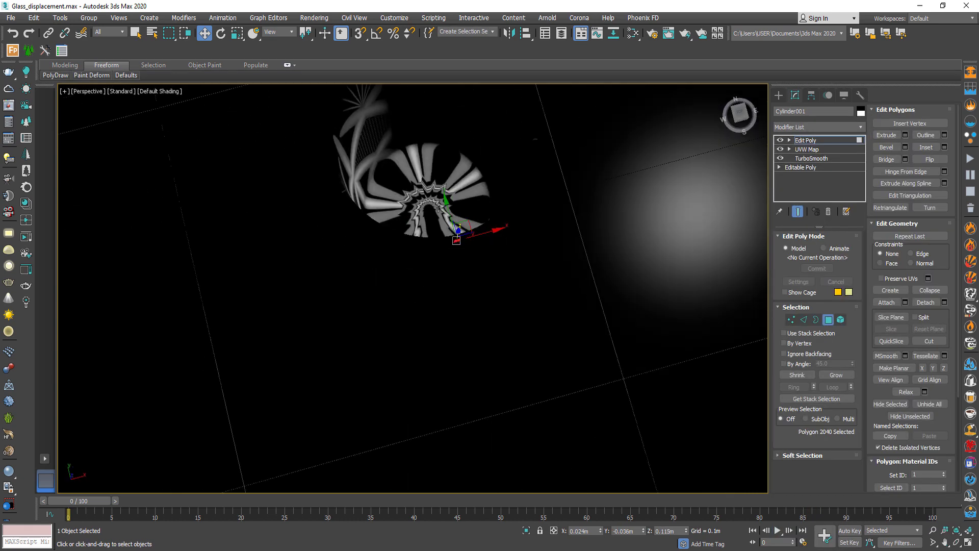
left_click(436, 201)
left_click(121, 91)
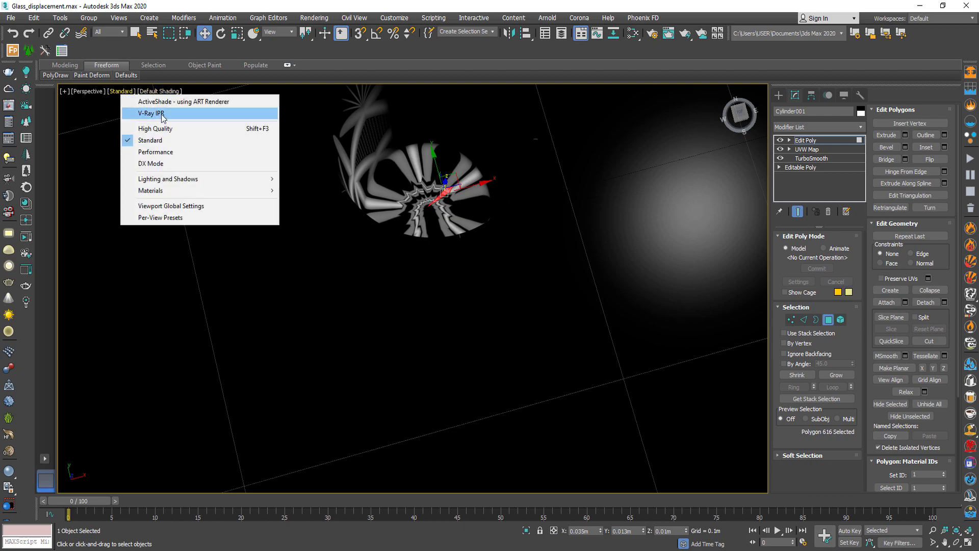
left_click(158, 91)
left_click(205, 211)
scroll(497, 208, "up", 4)
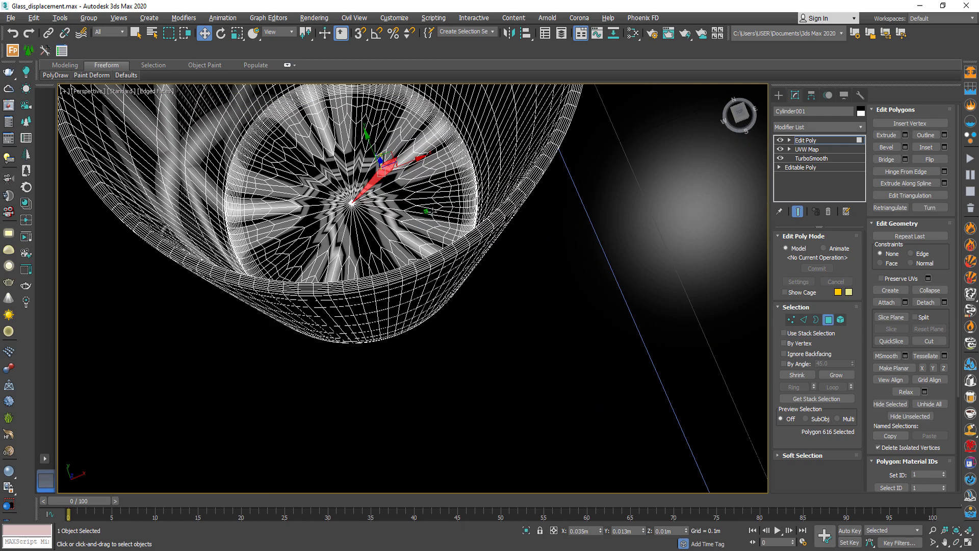
- Grow the polygon selection from the inside bottom until it covers the whole interior up to the rim
middle_click_drag(490, 214, 454, 235, "alt")
scroll(454, 235, "down", 4)
left_click(840, 377)
scroll(369, 194, "up", 5)
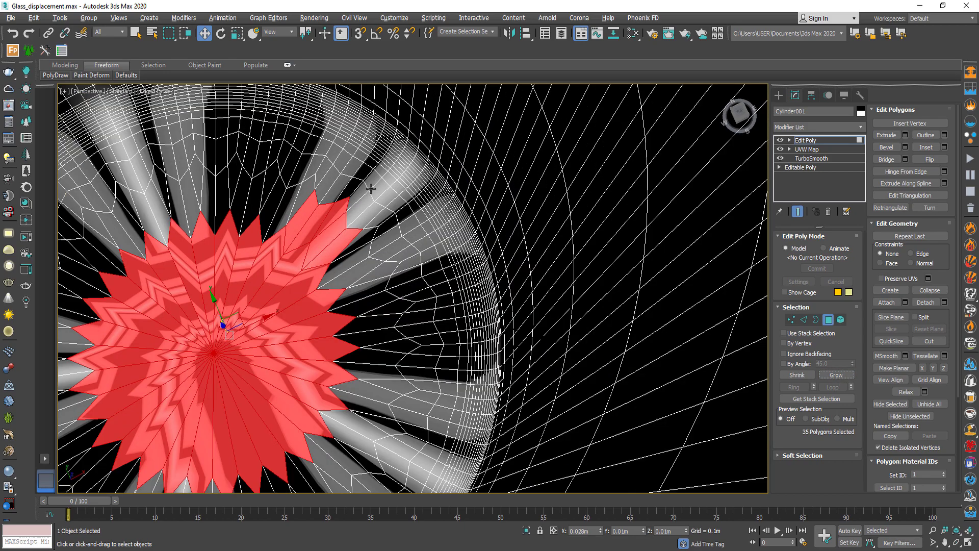
scroll(368, 189, "down", 5)
middle_click_drag(388, 224, 403, 255, "alt")
left_click(838, 376)
left_click(838, 376)
left_click(838, 376)
middle_click_drag(449, 306, 438, 204, "alt")
scroll(439, 204, "up", 5)
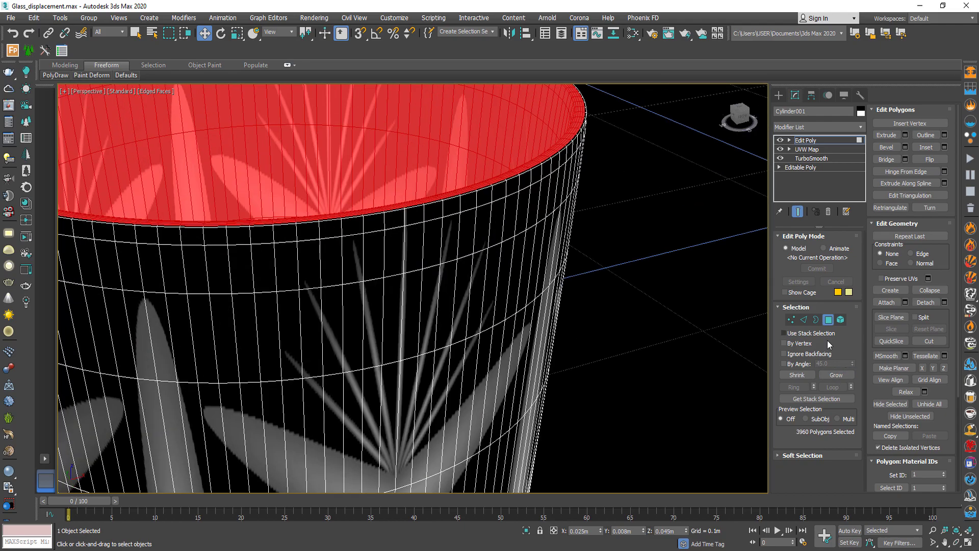
- Add the polygons of the glass's outer base to the interior selection, using a level orthographic view
scroll(500, 352, "down", 5)
middle_click_drag(503, 413, 508, 394, "alt")
middle_click_drag(508, 394, 519, 315)
scroll(533, 327, "up", 4)
key("u")
scroll(497, 331, "up", 4)
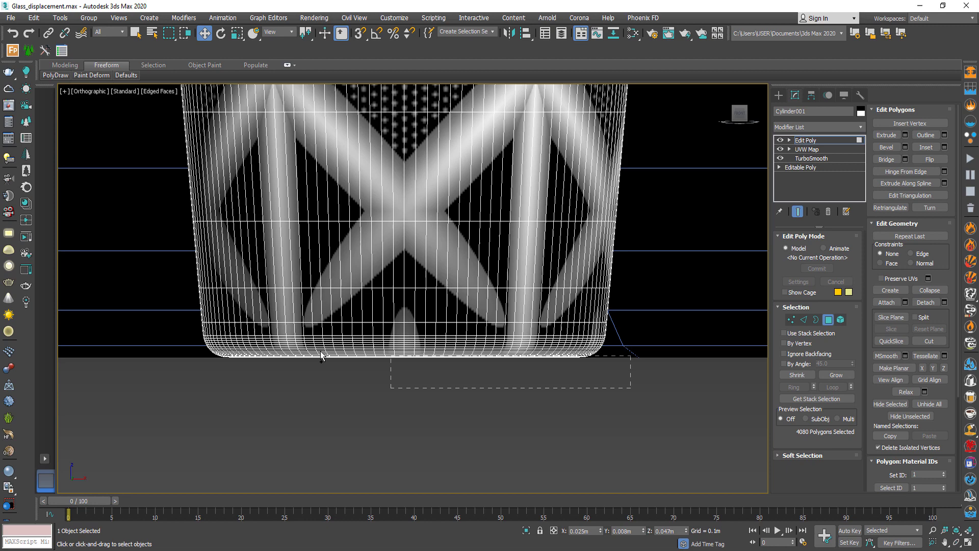
left_click_drag(160, 342, 160, 343)
middle_click_drag(415, 311, 428, 331, "alt")
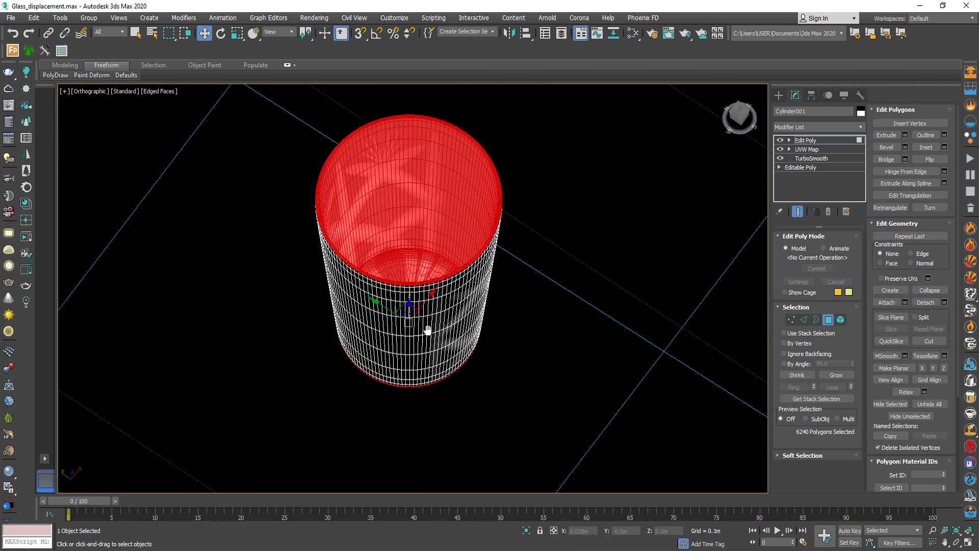
- Add a second UVW Map to the selected polygons: Cylindrical, Real-World Map Size off, length, width and height 0
left_click(846, 127)
left_click(827, 433)
left_click(814, 268)
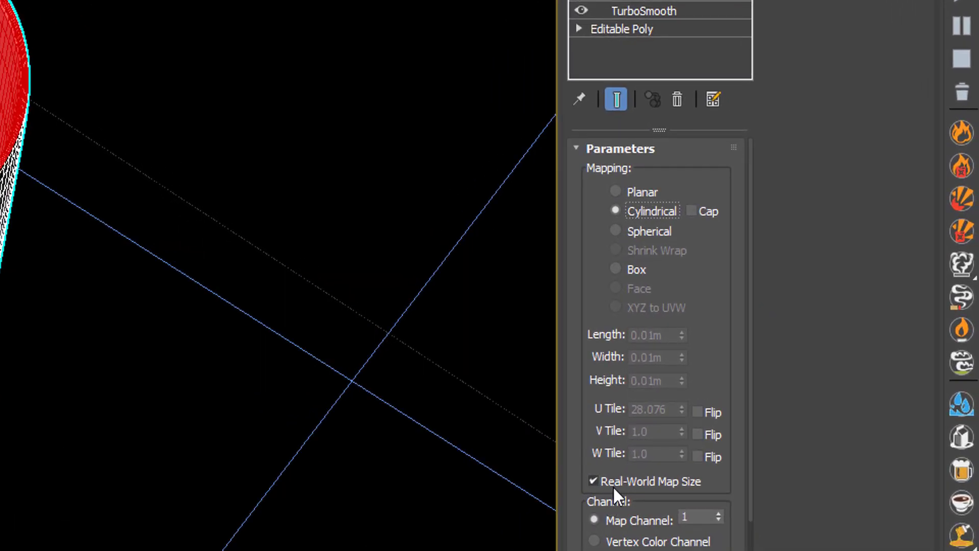
left_click(613, 485)
double_click(658, 335)
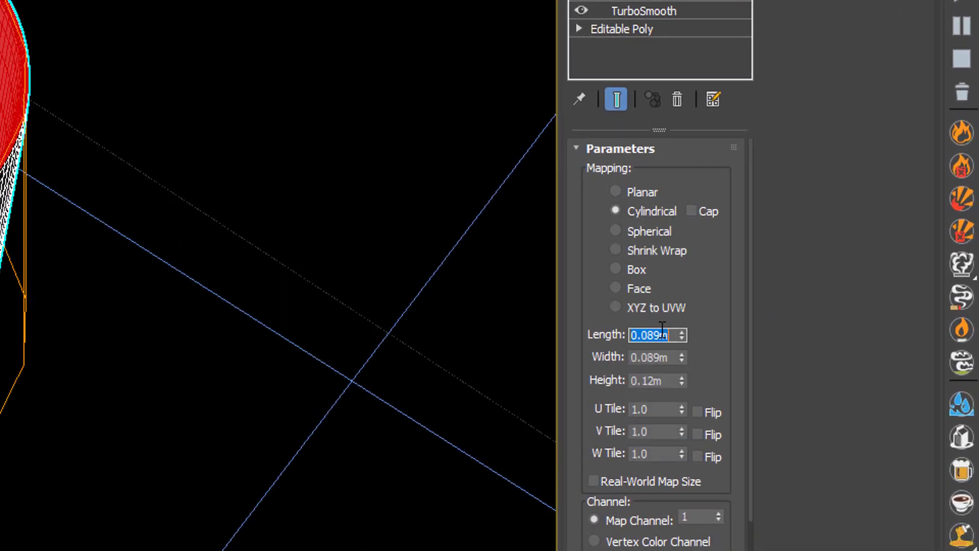
type("0")
key("Tab")
type("0")
key("Tab")
type("0")
key("Return")
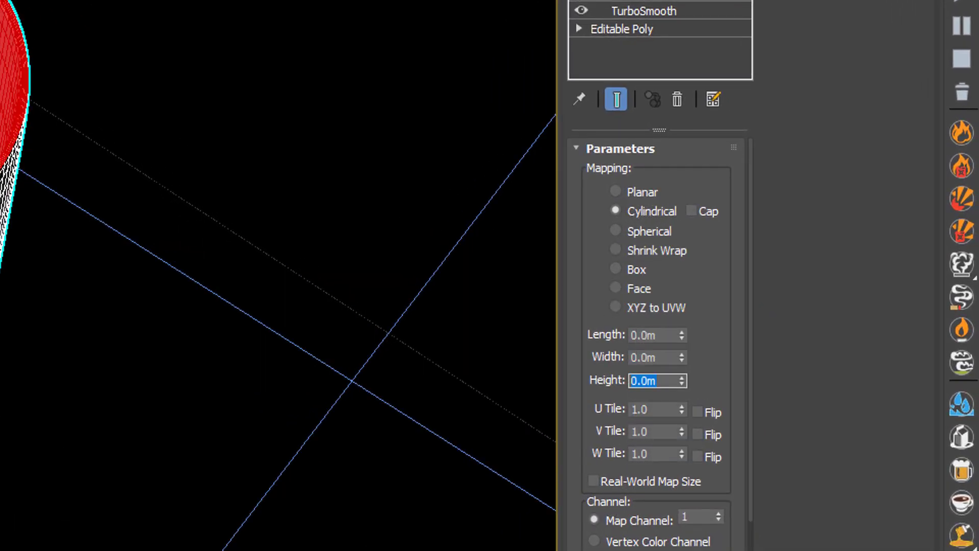
- Add an Edit Poly modifier on top of the second UVW Map and turn off the Edged Faces display
left_click(860, 126)
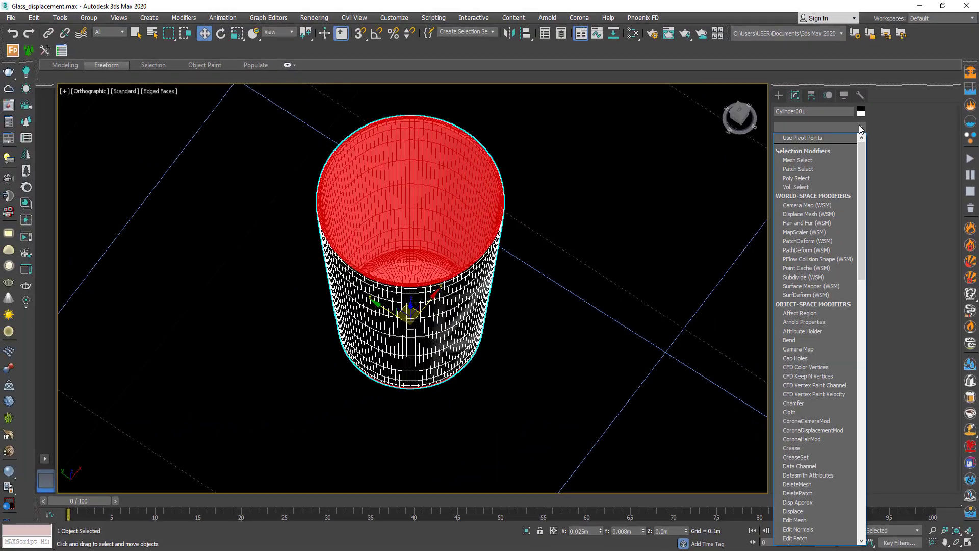
scroll(817, 306, "down", 15)
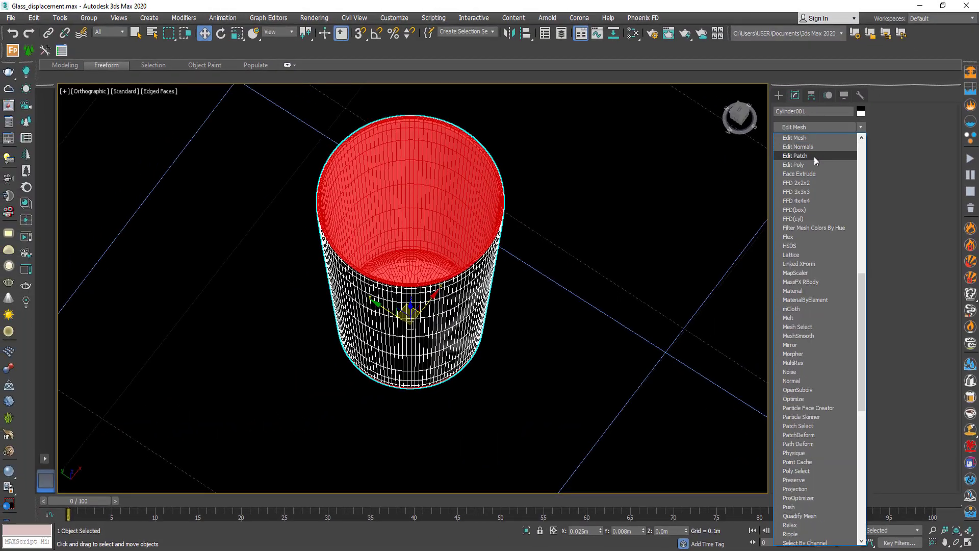
left_click(814, 157)
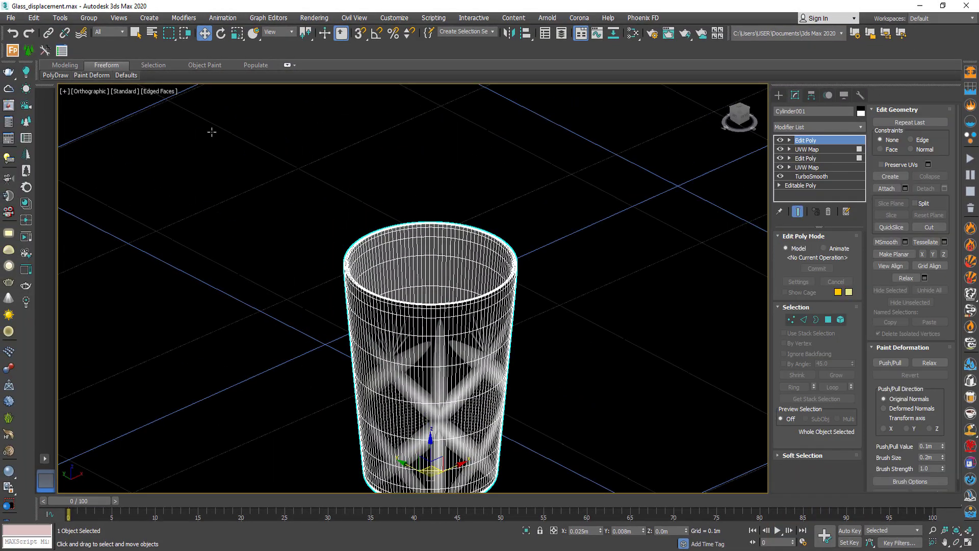
left_click(159, 92)
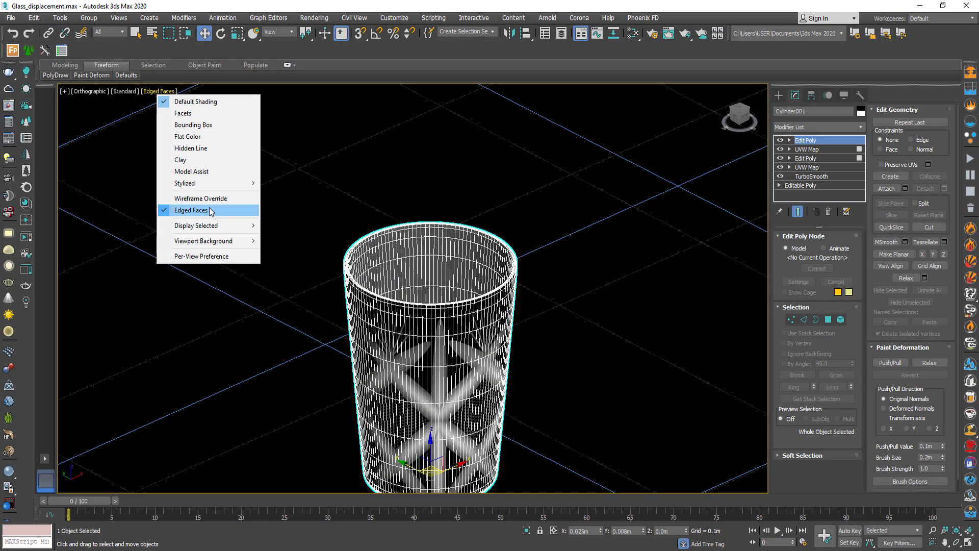
left_click(212, 212)
- Return to the PhysCamera001 view, test-render the patterned glass and close the V-Ray frame buffer
mouse_move(454, 361)
middle_mouse_down()
mouse_move(476, 296)
mouse_move(500, 332)
mouse_move(583, 300)
mouse_move(518, 271)
mouse_move(531, 276)
mouse_move(563, 255)
middle_mouse_up()
scroll(582, 301, "up", 3)
key("p")
scroll(511, 261, "down", 5)
key("c")
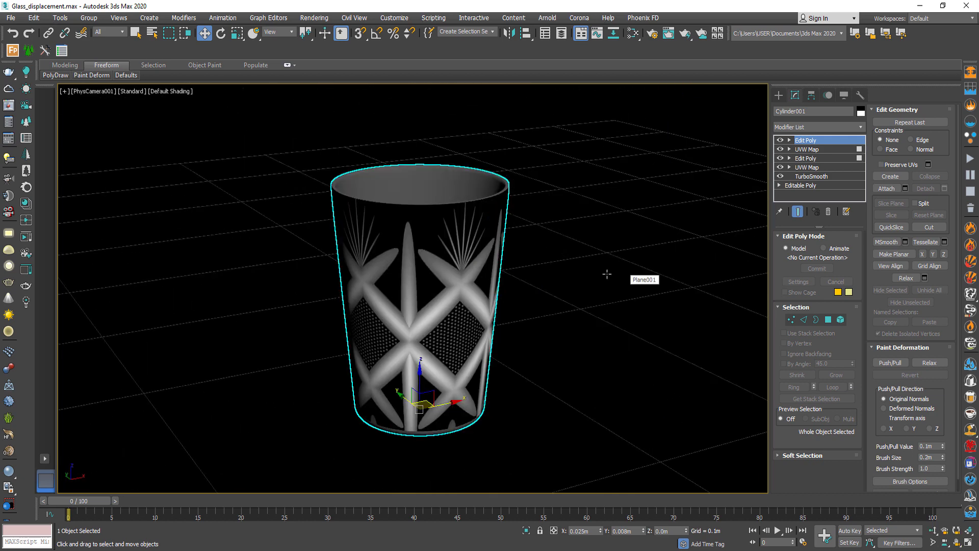
key("shift+q")
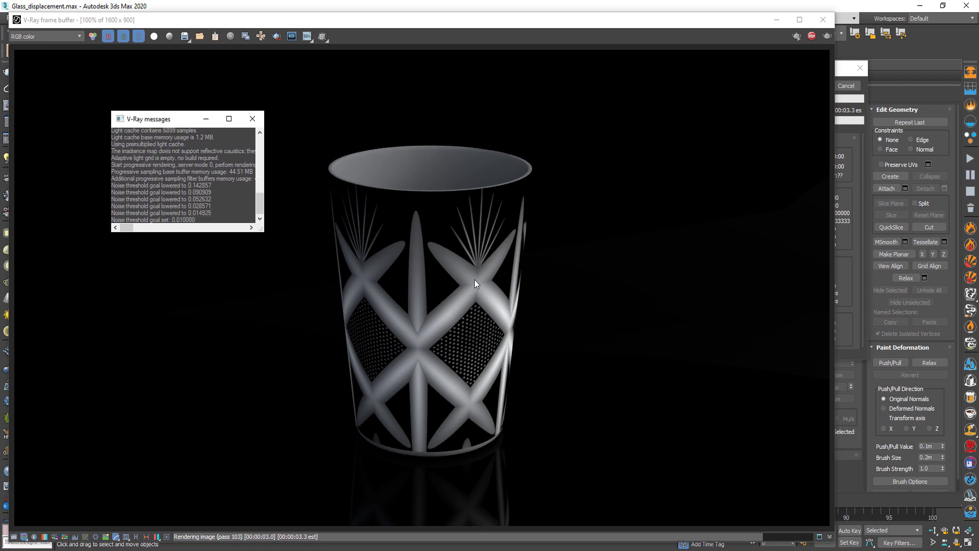
left_click(822, 20)
- Set the VRayMtl's diffuse colour to black and its reflection colour to white
key("m")
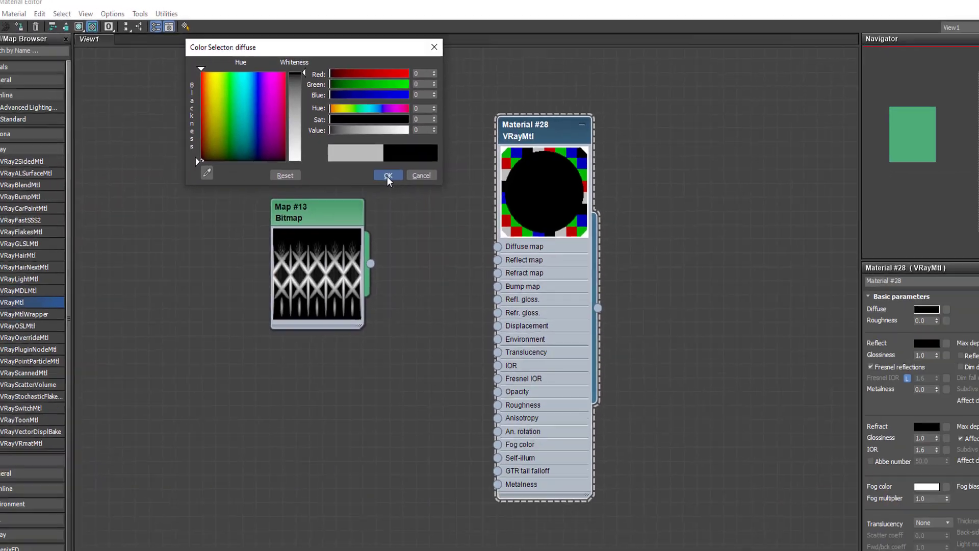
left_click(475, 276)
left_click(862, 314)
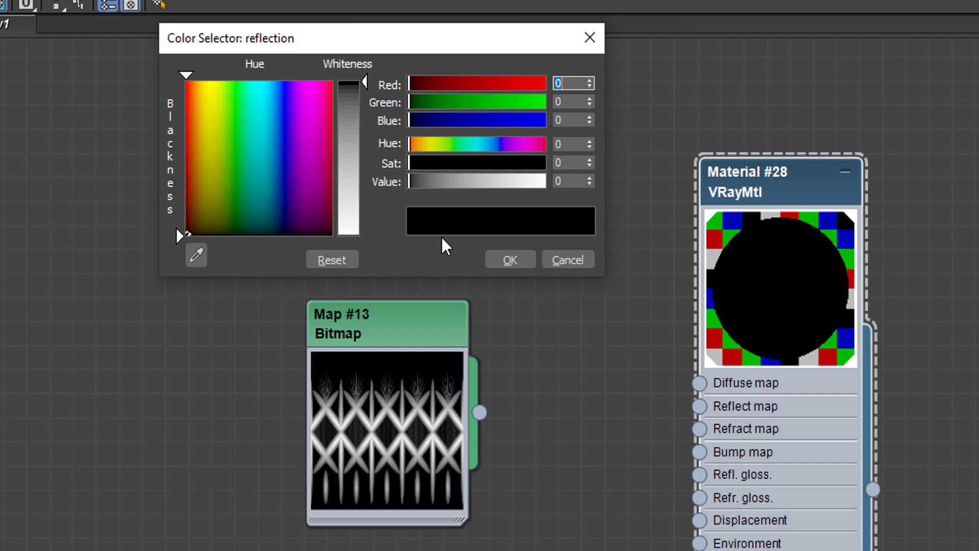
left_click(304, 69)
left_click(526, 268)
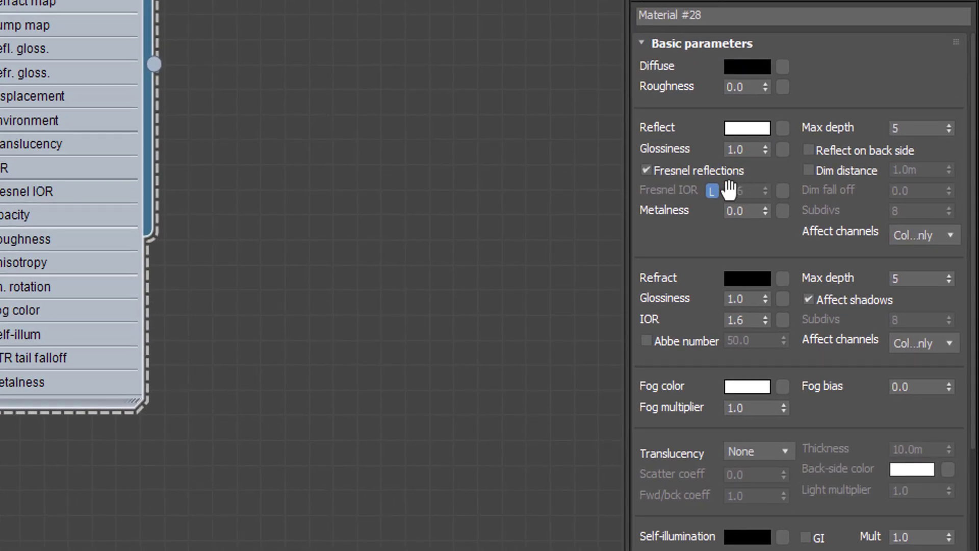
- Unlock the Fresnel IOR of the glass material and set it to 1.8
left_click(846, 346)
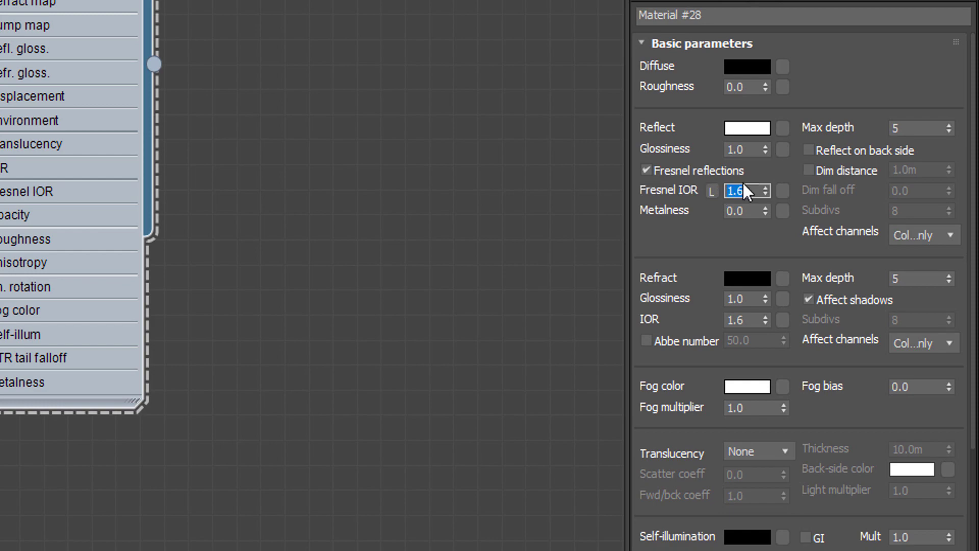
type("1.8")
key("Return")
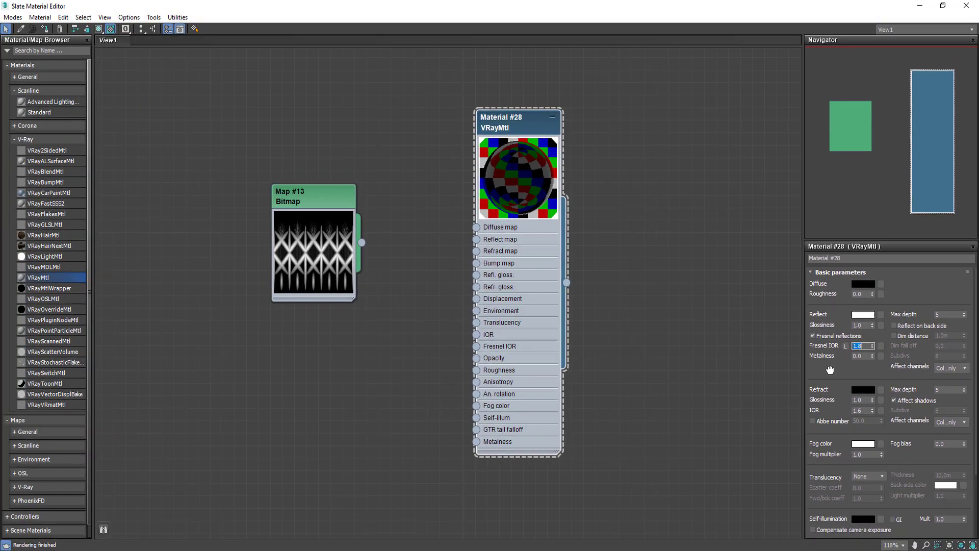
- Set the material's refraction colour to white and its refraction IOR to 1.65
left_click(863, 390)
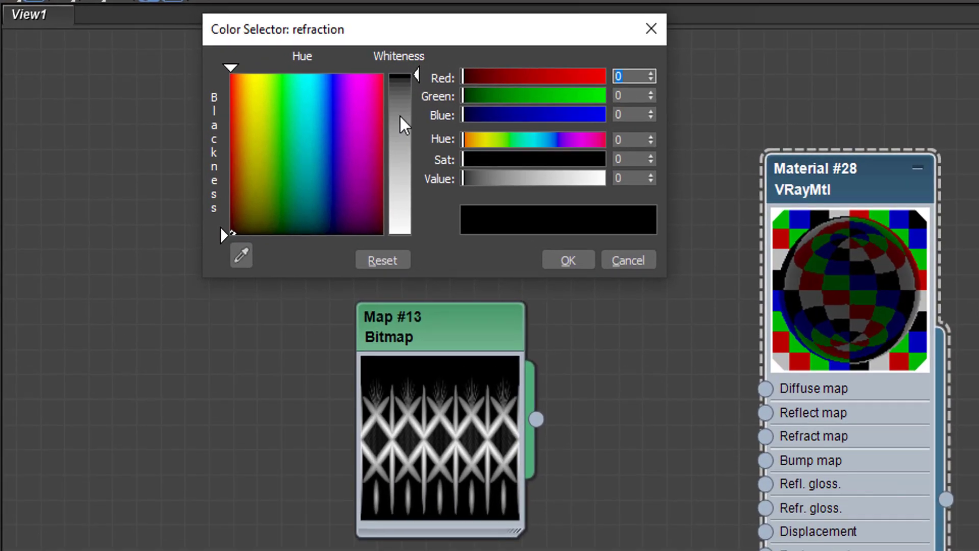
left_click_drag(400, 122, 400, 236)
left_click(568, 261)
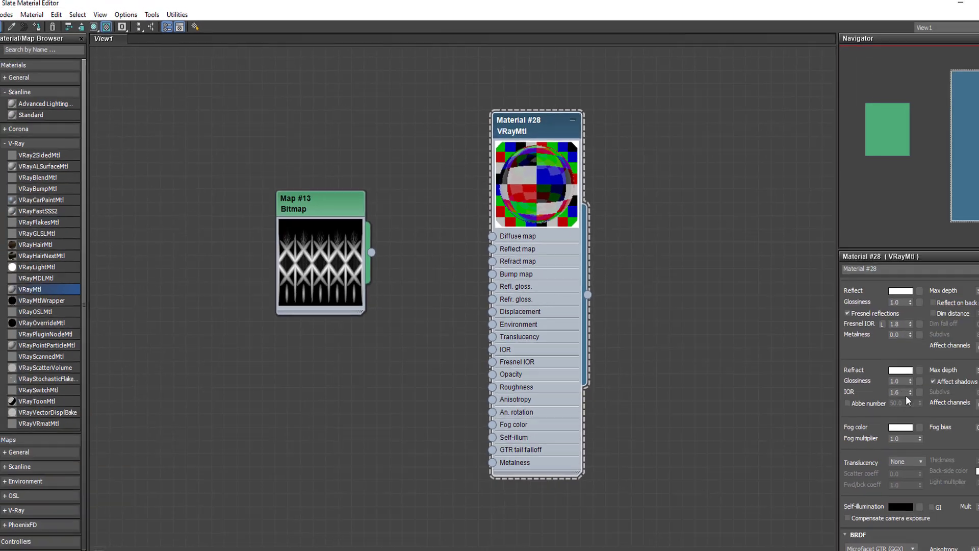
double_click(897, 392)
type("1.")
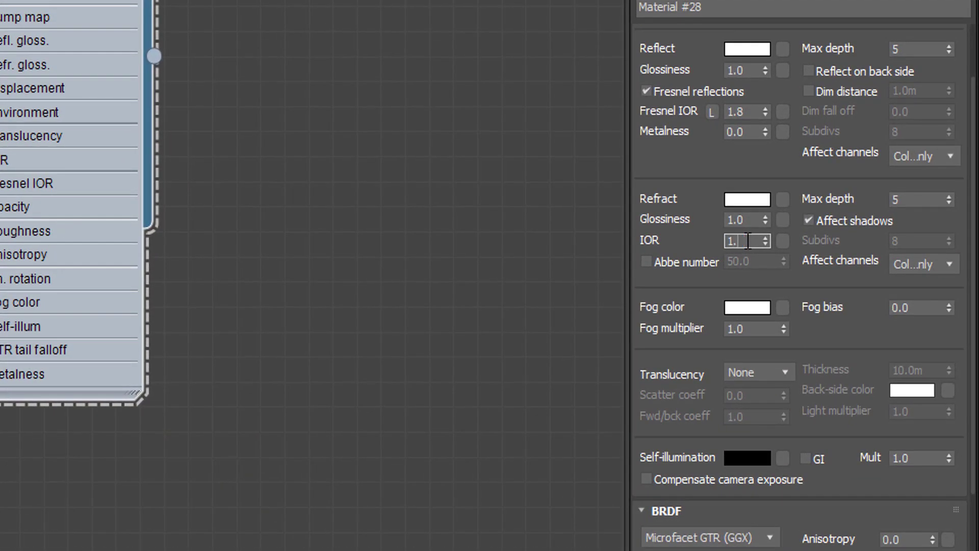
type("65")
- Set the material's fog colour to light grey and its fog multiplier to 0.1
left_click_drag(698, 214, 678, 103)
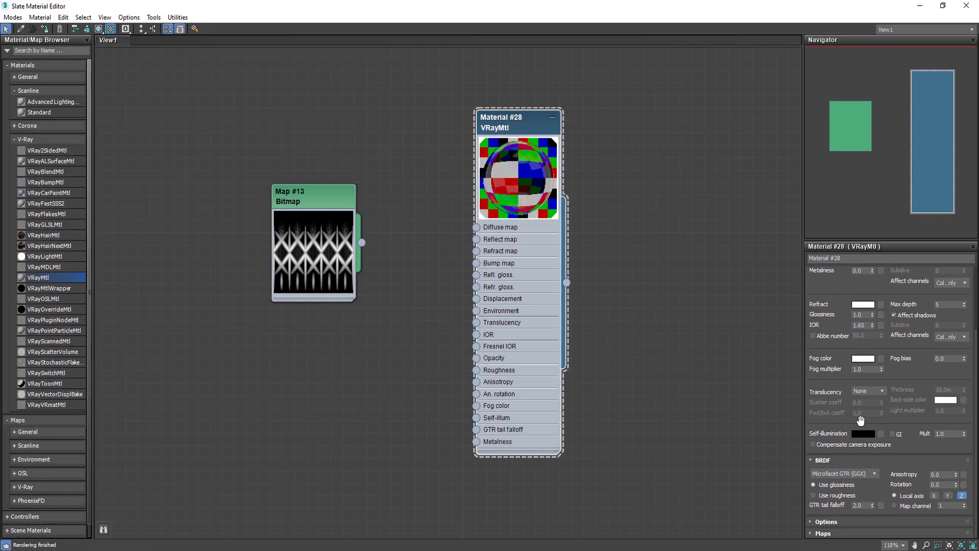
left_click(872, 360)
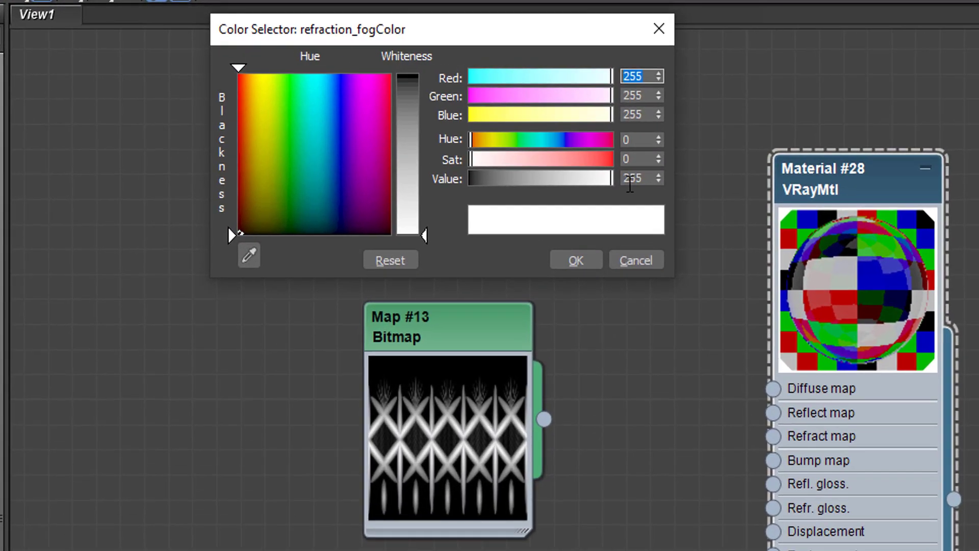
left_click(576, 260)
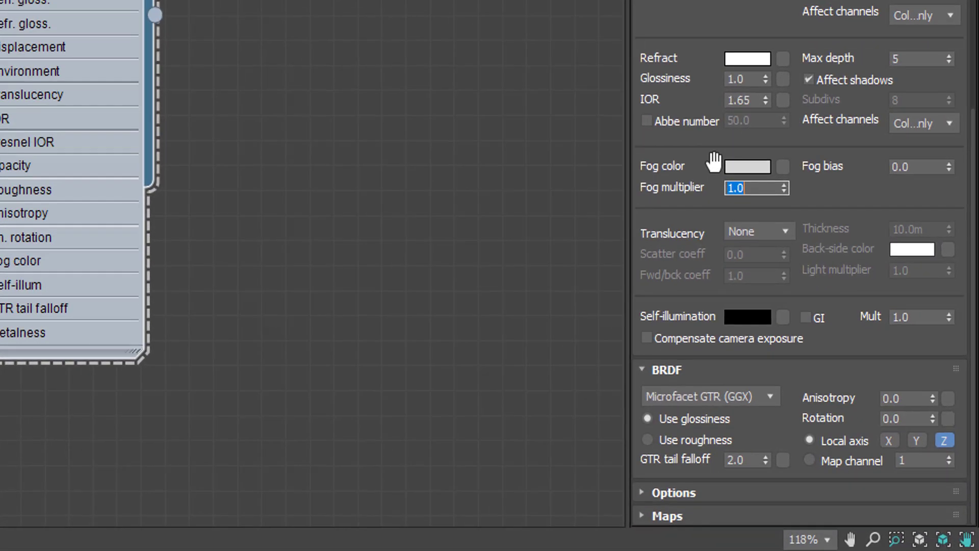
type(".1")
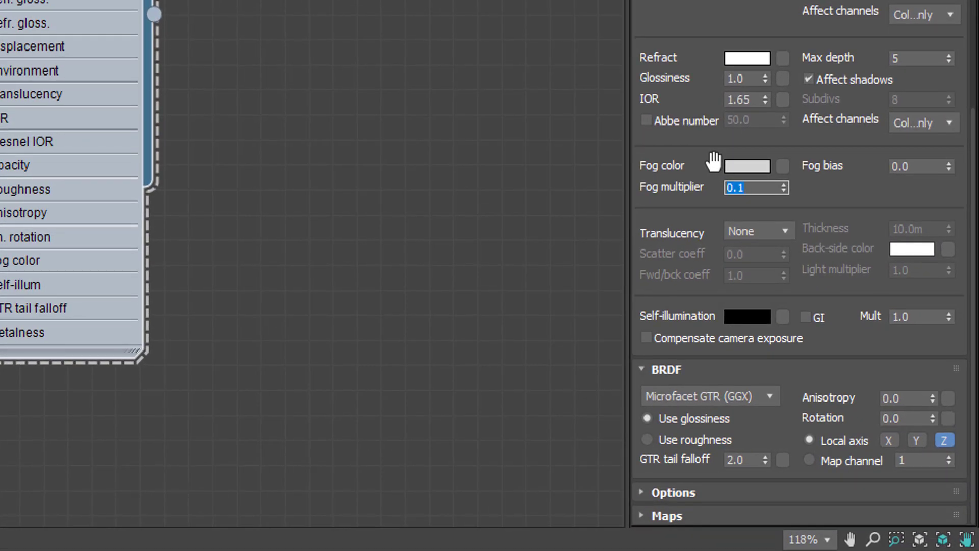
- Switch the material's BRDF to Blinn, set the cutoff to 0.005 and expand its Maps settings
left_click(716, 395)
left_click(677, 428)
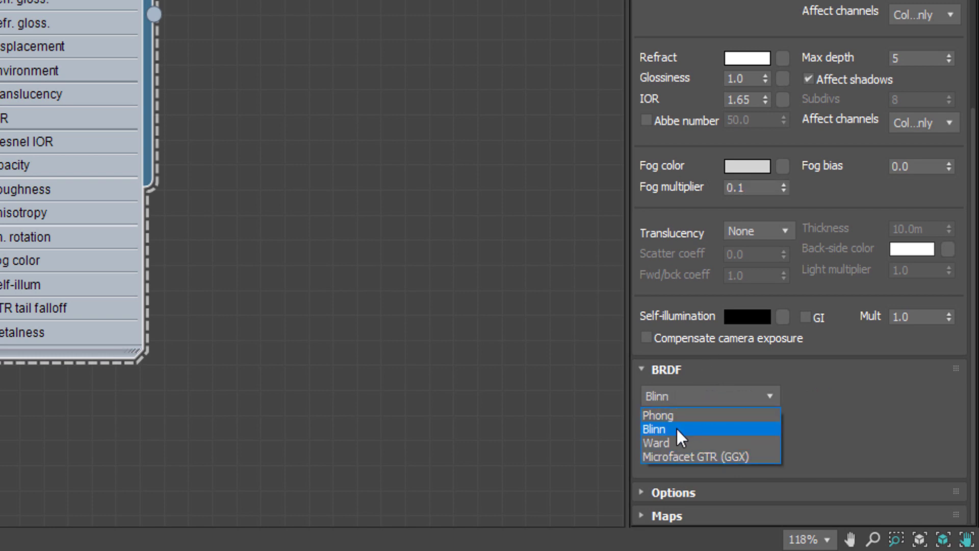
left_click(694, 492)
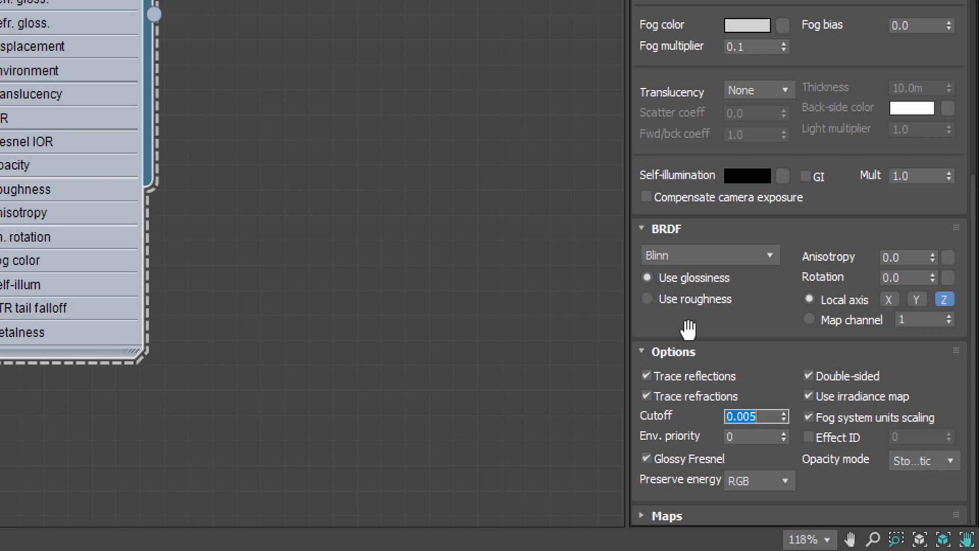
left_click(663, 517)
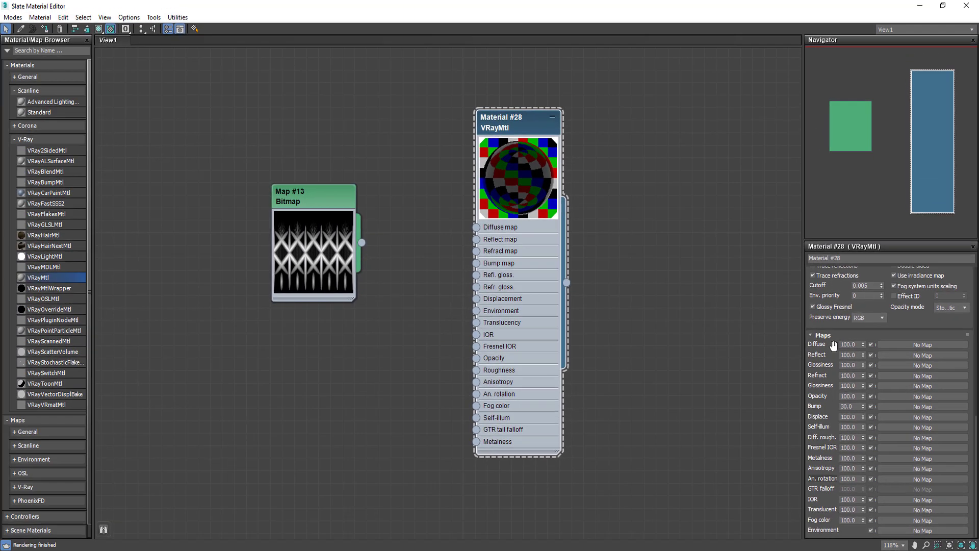
- Spread out the nodes, connect a new Gradient map to the reflection glossiness and turn off its Use Real-World Scale option
left_click_drag(524, 129, 548, 116)
left_click_drag(321, 205, 321, 280)
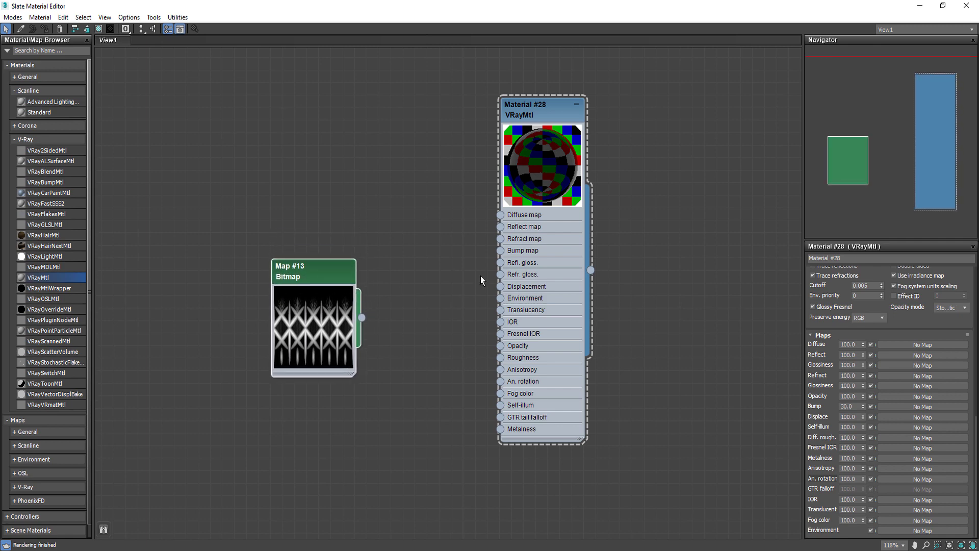
mouse_move(458, 208)
left_click_drag(481, 252, 362, 155)
left_click(536, 270)
double_click(362, 155)
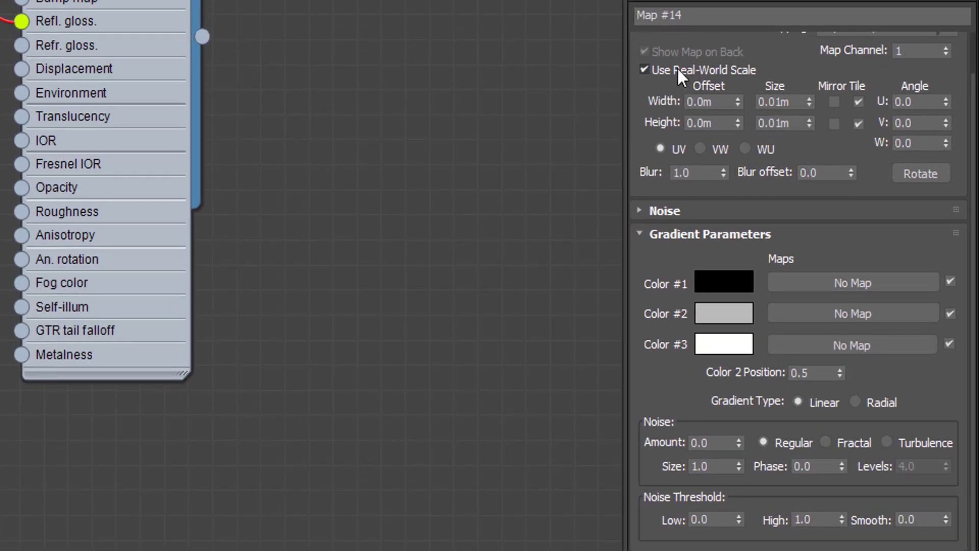
left_click(680, 70)
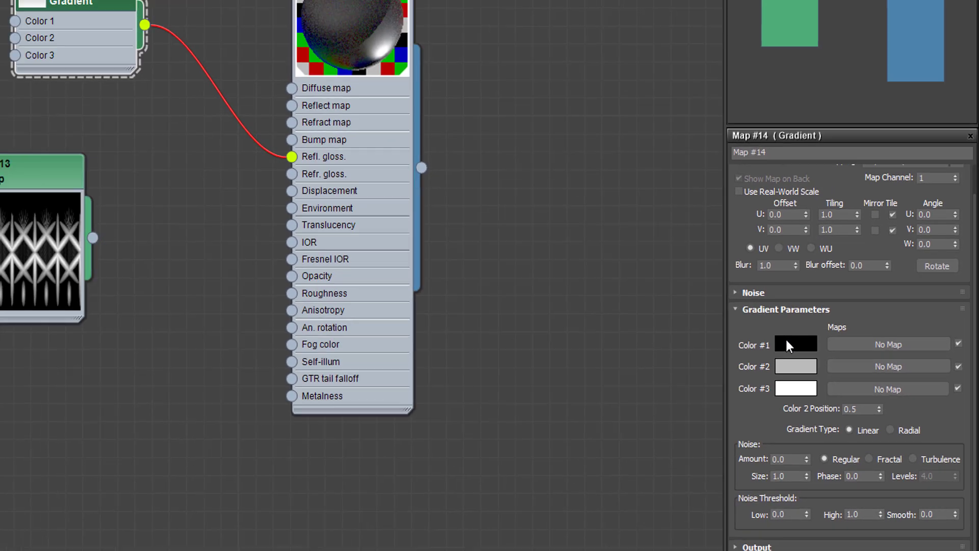
- Set the gradient's Color #1 to white and Colors #2 and #3 to black, with Color 2 Position at 0.1
left_click(723, 281)
left_click_drag(297, 125, 298, 153)
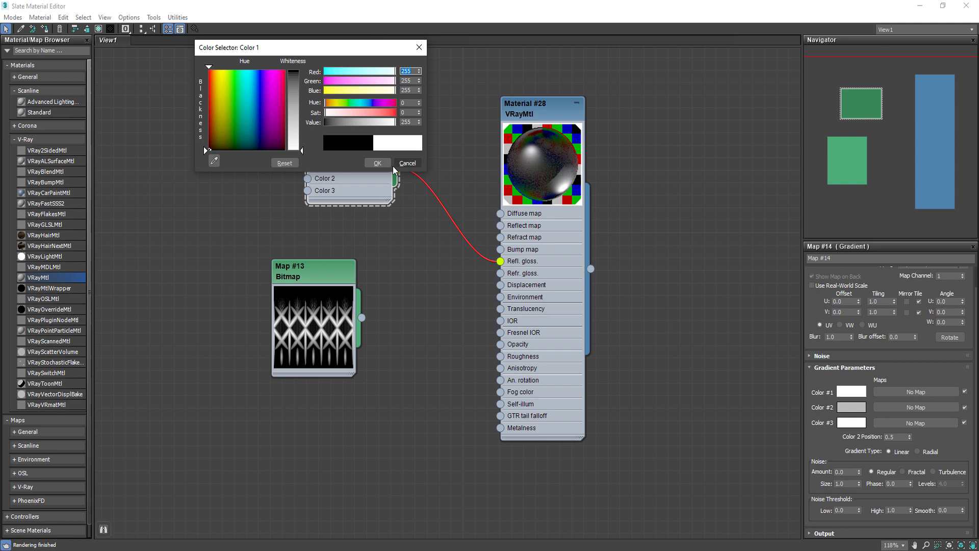
left_click(381, 163)
left_click(848, 407)
left_click_drag(296, 115, 297, 67)
left_click(376, 163)
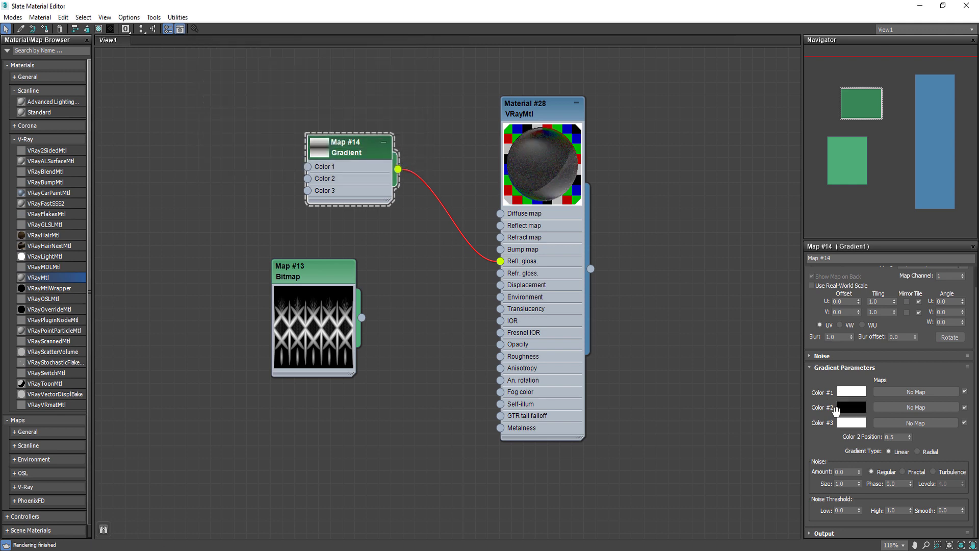
left_click(376, 164)
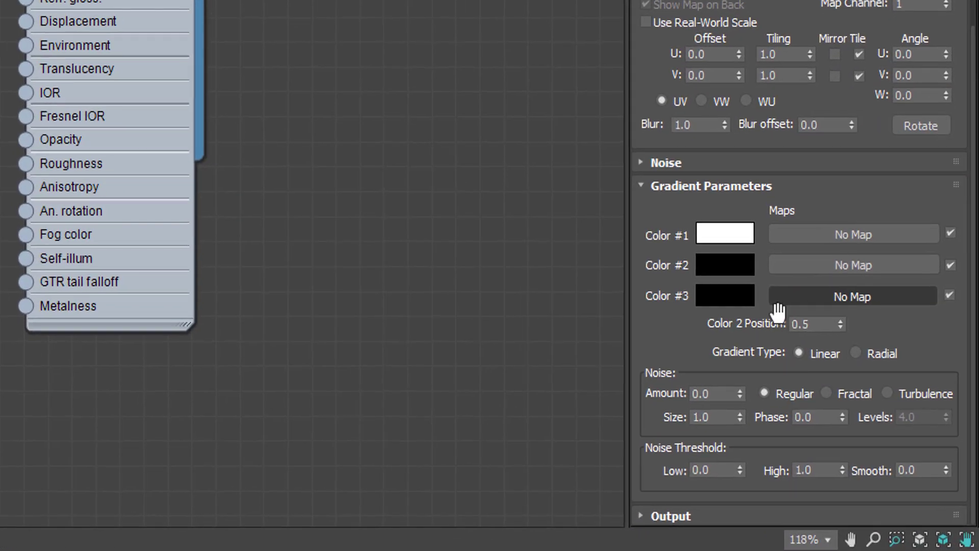
double_click(892, 436)
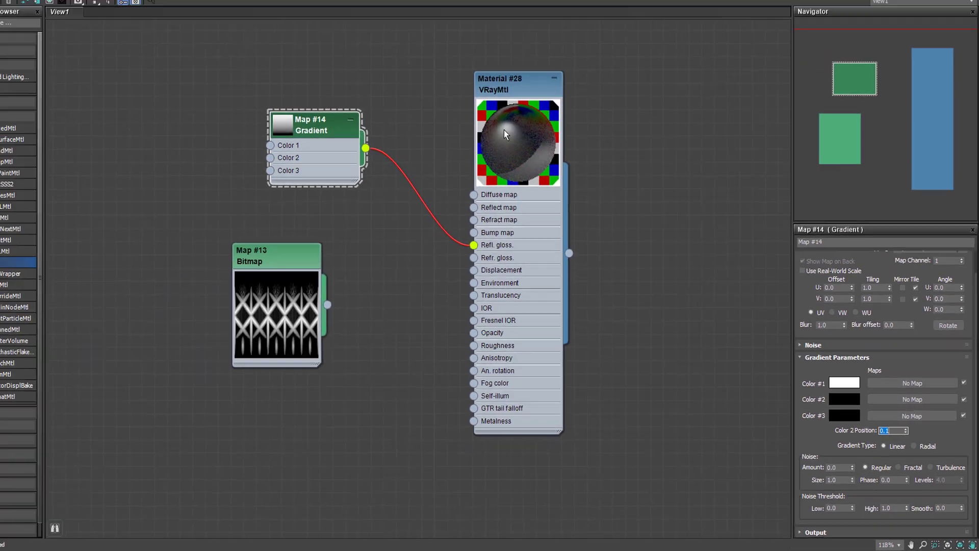
- Set the material's reflection glossiness map amount to 10 and shift the pattern bitmap node closer to the material
double_click(535, 110)
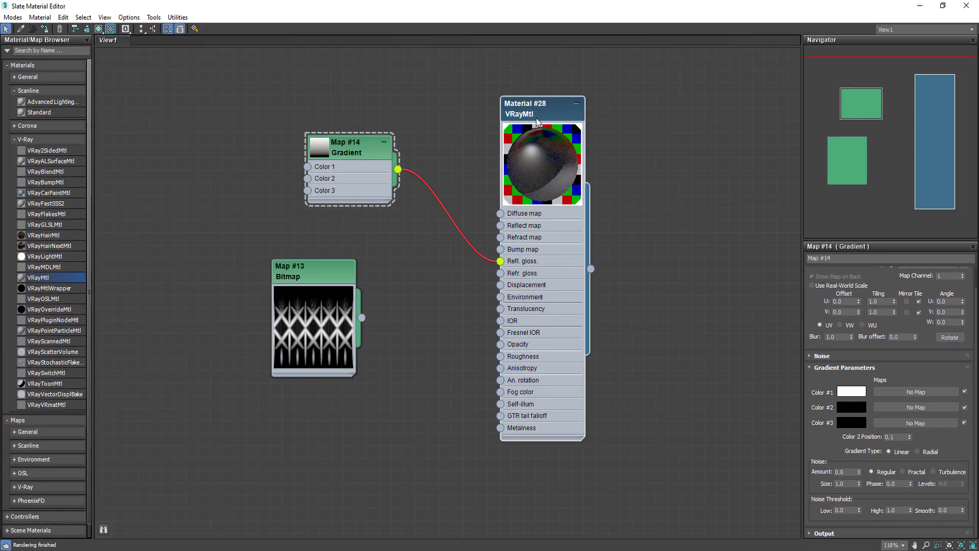
left_click_drag(845, 362, 838, 206)
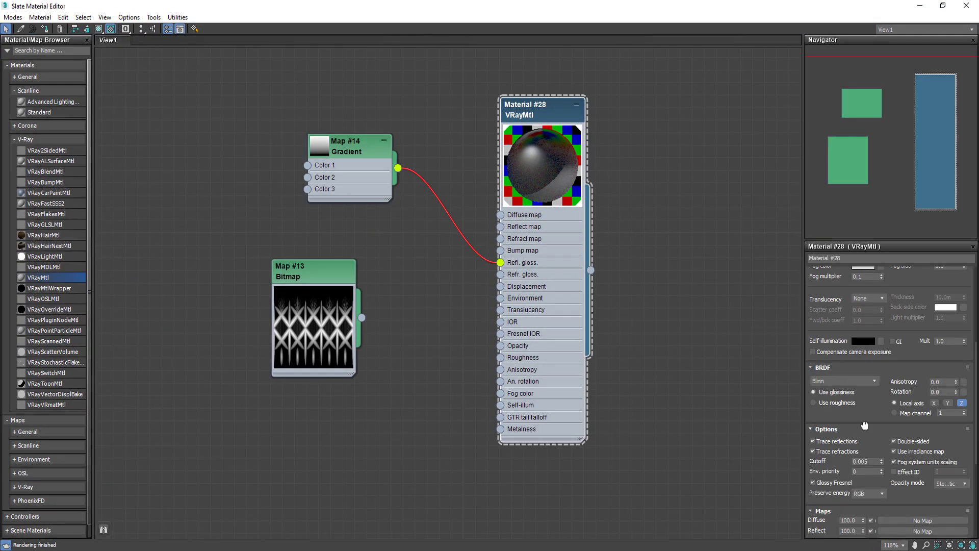
scroll(865, 425, "down", 5)
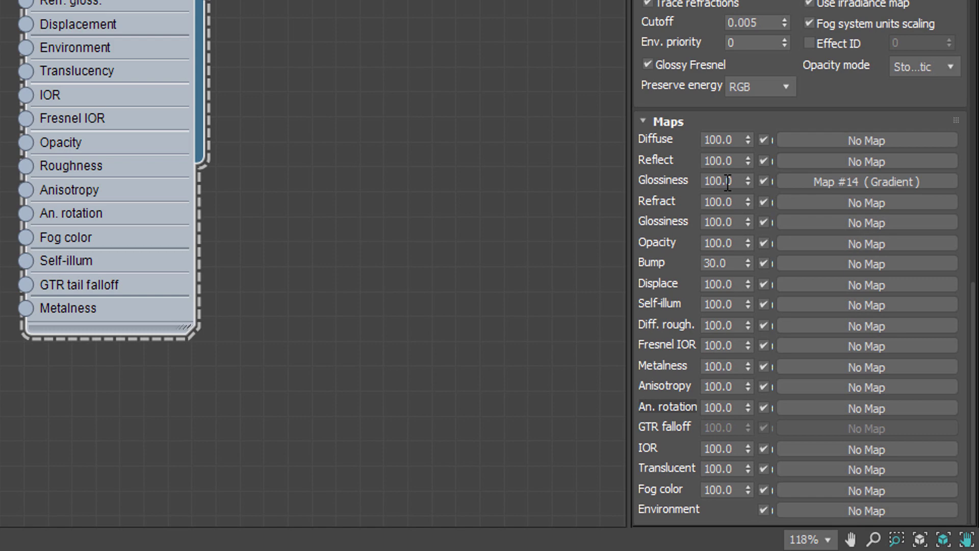
double_click(846, 367)
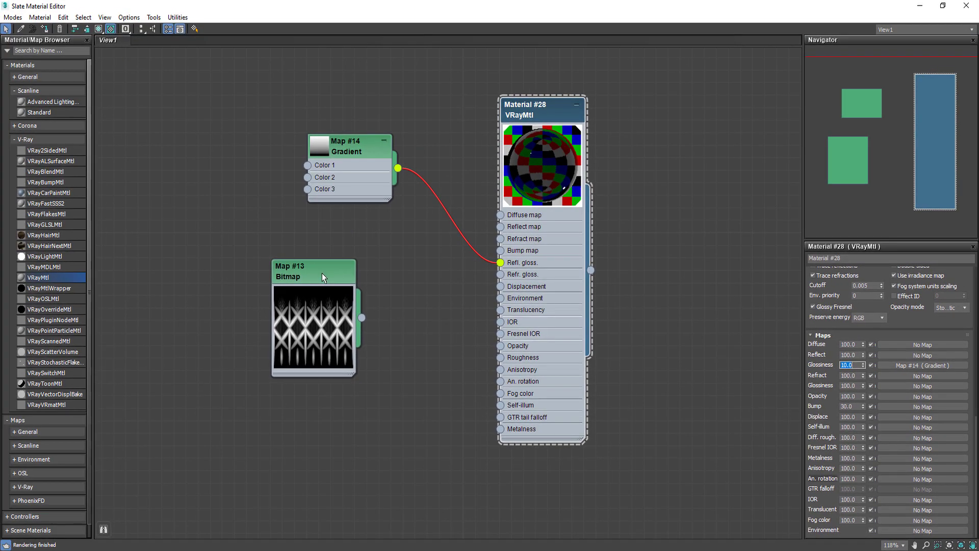
left_click_drag(322, 274, 350, 278)
left_click(709, 378)
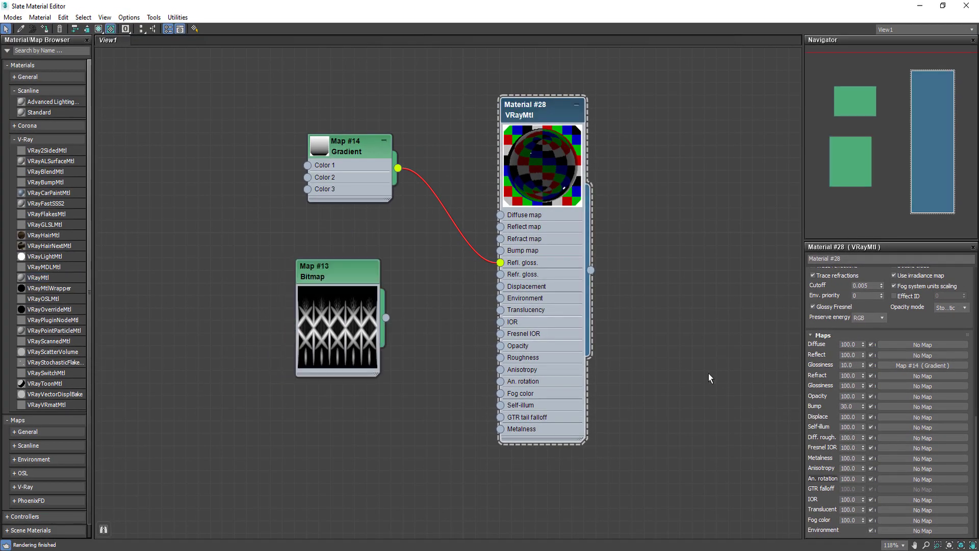
- Test-render the undisplaced glass material in the V-Ray frame buffer and close the frame buffer
left_click(922, 6)
right_click(624, 204)
left_click(665, 351)
left_click(878, 34)
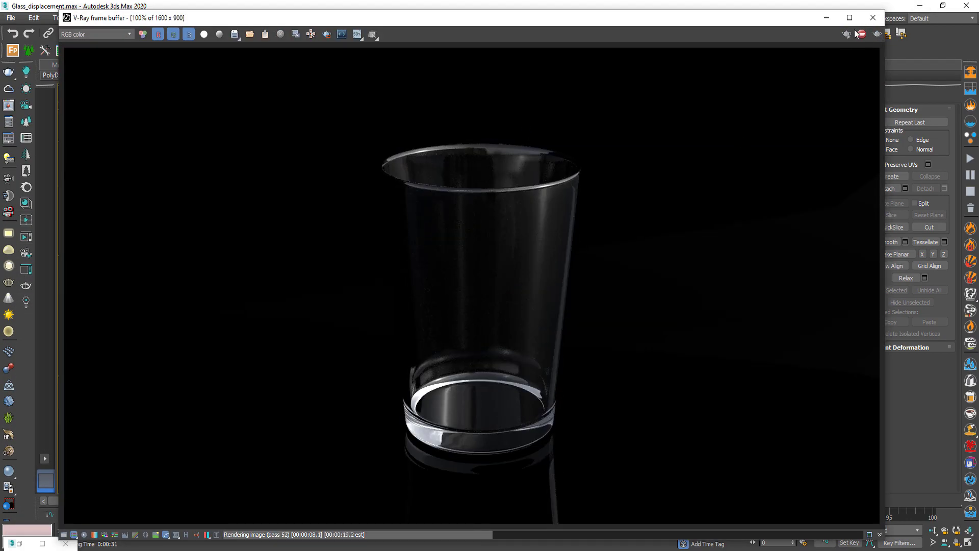
left_click(873, 17)
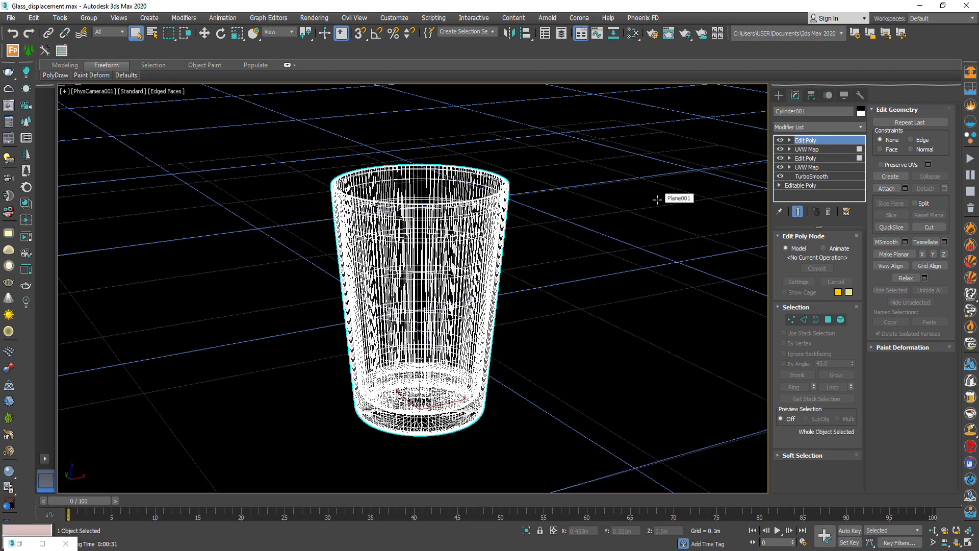
- Connect the pattern bitmap to the material's Displacement at an amount of 20 and open the V-Ray frame buffer
key("m")
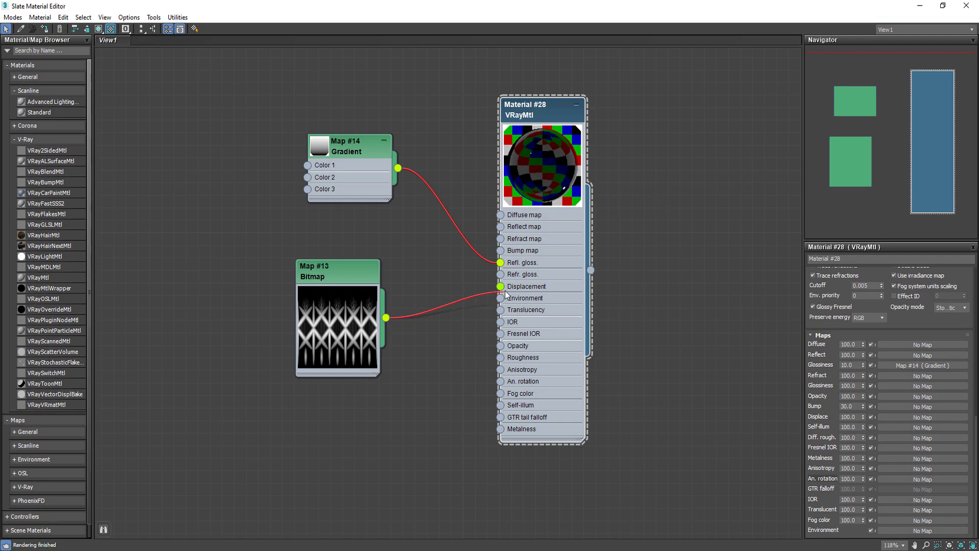
left_click_drag(506, 294, 502, 288)
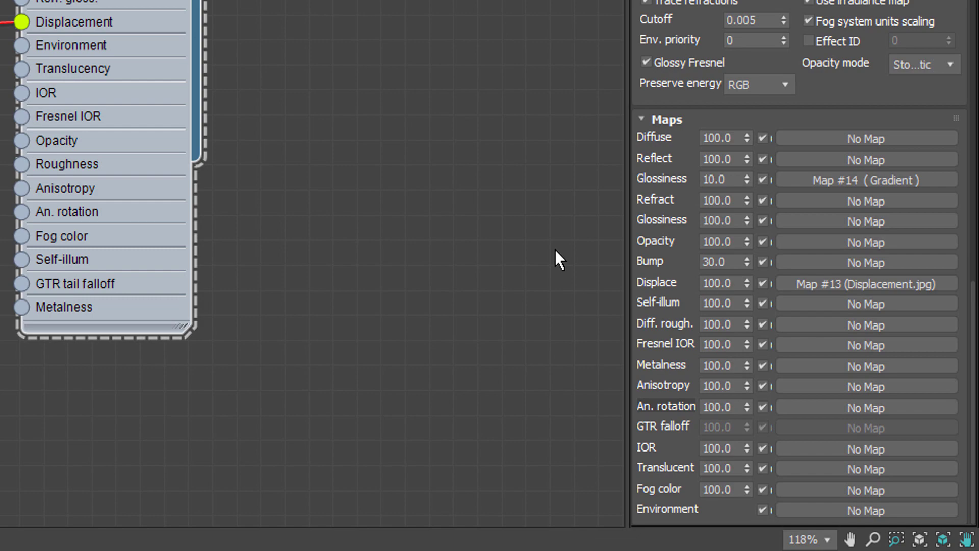
type("20")
key("Return")
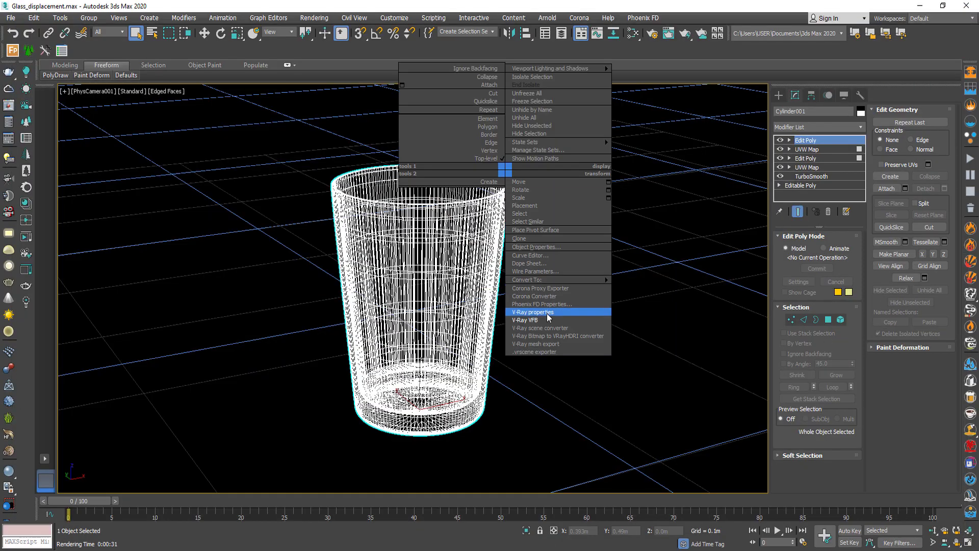
left_click(548, 318)
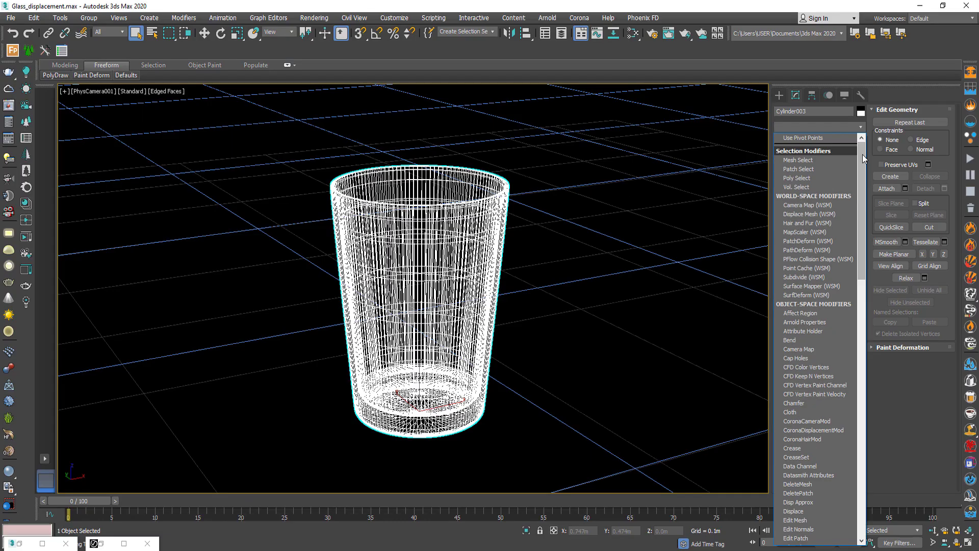
- Add a VRayDisplacementMod modifier to the glass object Cylinder003, above its top Edit Poly
left_click_drag(862, 154, 862, 457)
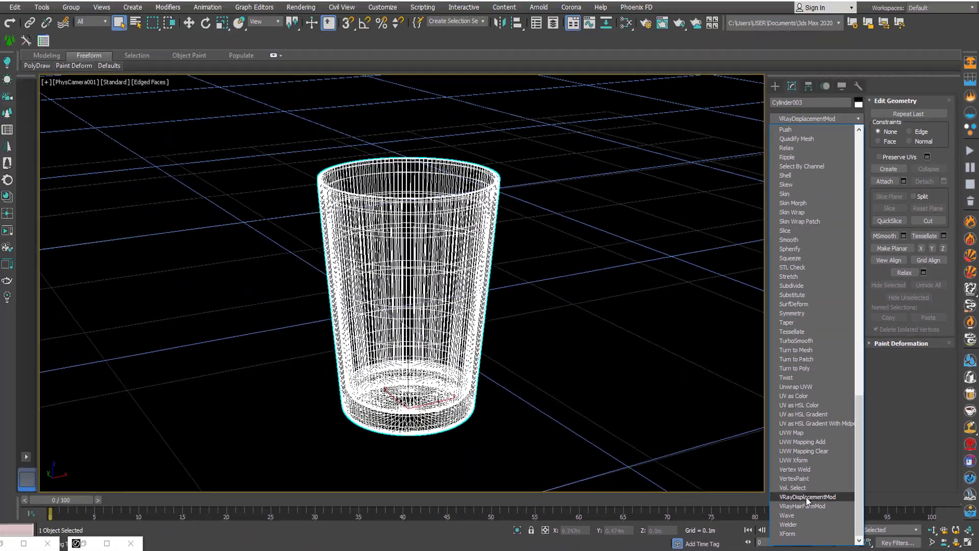
left_click(695, 462)
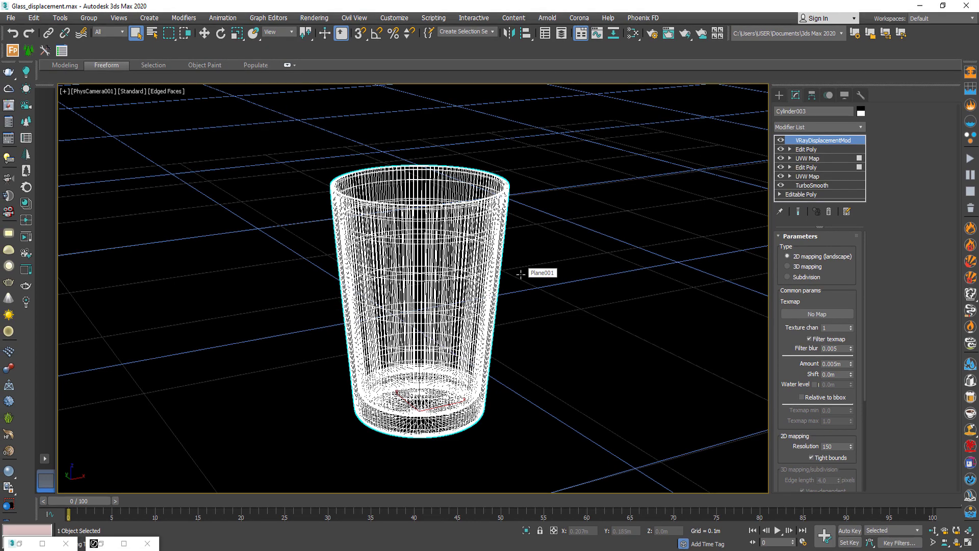
- Assign the pattern bitmap Map #13 (Displacement.jpg) as the VRayDisplacementMod texmap and close the material editor
key("m")
left_click(942, 6)
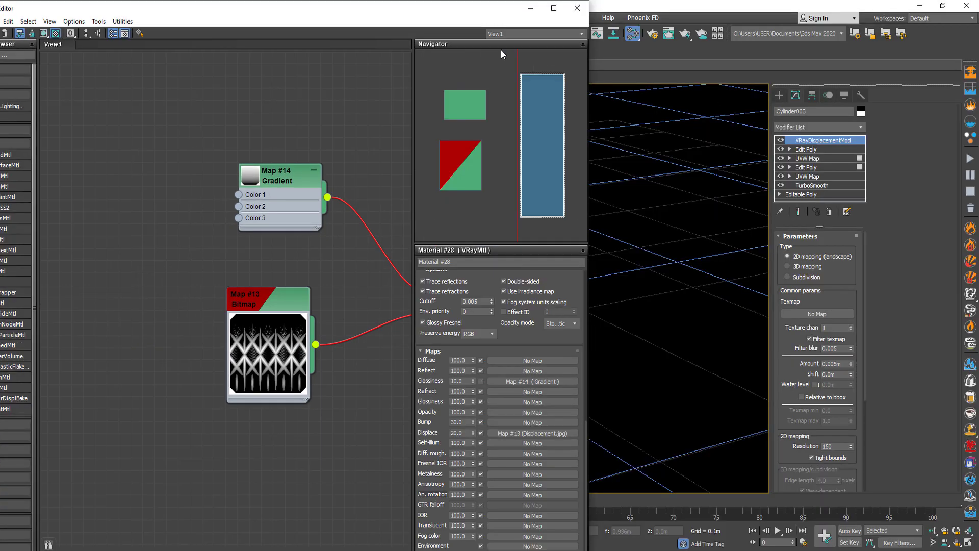
middle_click_drag(368, 175, 260, 144)
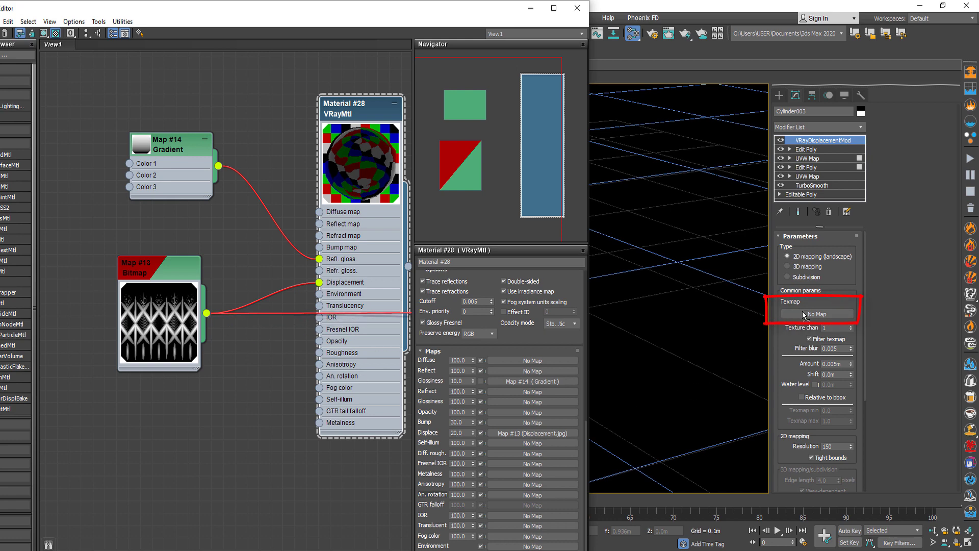
left_click_drag(805, 315, 805, 315)
left_click(467, 310)
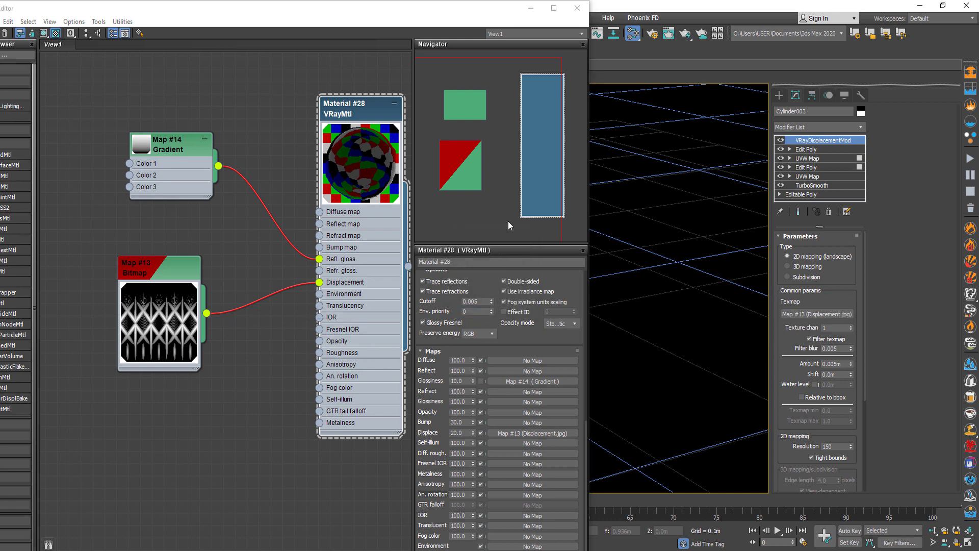
left_click(577, 8)
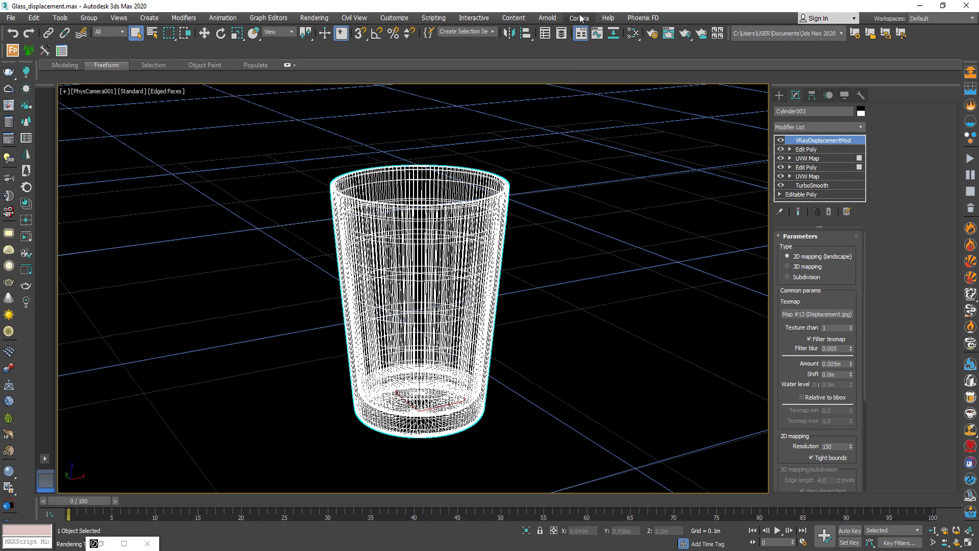
- Test-render the glass displaced by the modifier in the V-Ray frame buffer and close the frame buffer
right_click(557, 192)
left_click(579, 341)
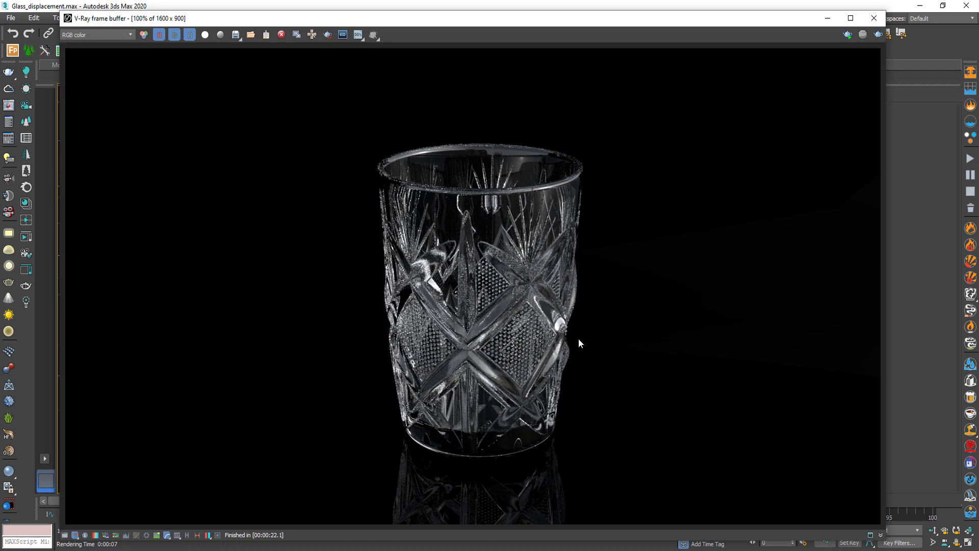
left_click(879, 34)
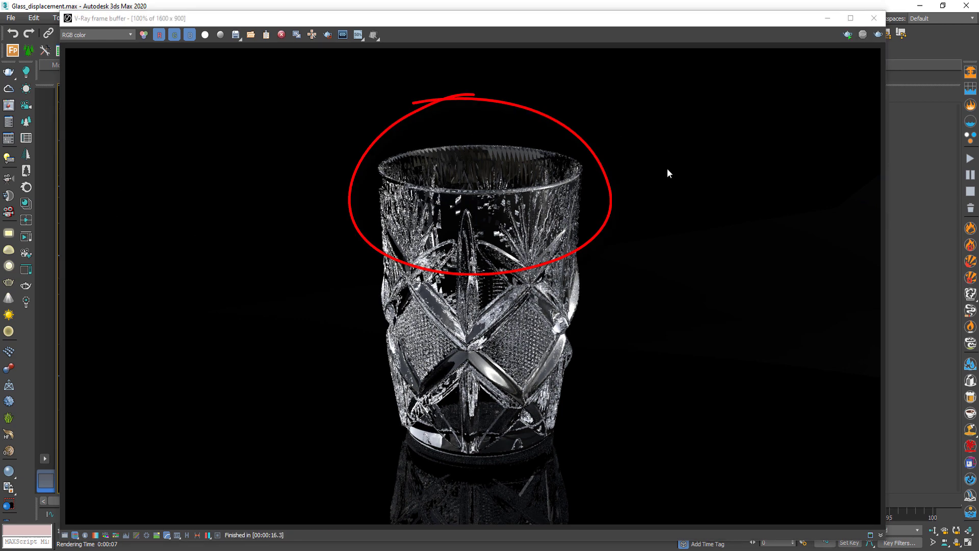
left_click(874, 18)
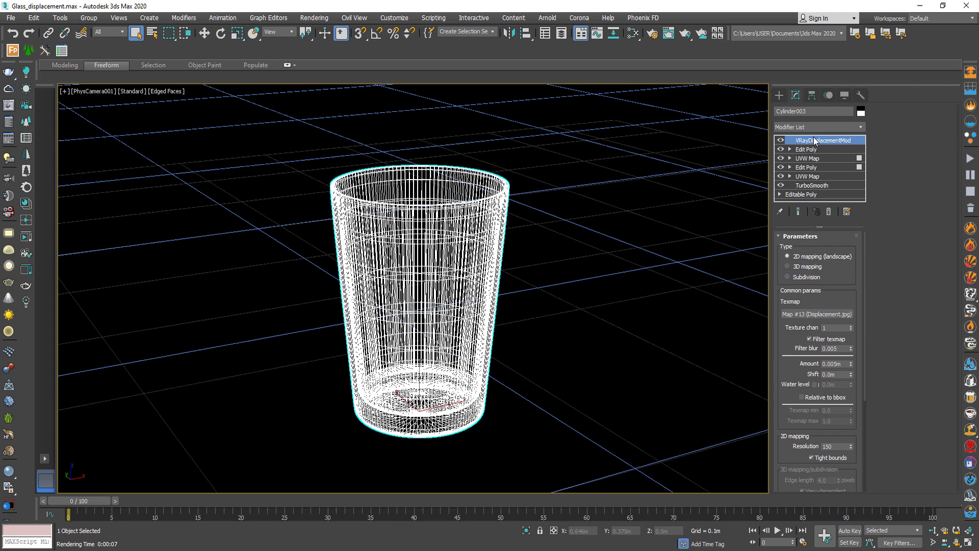
- Remove the VRayDisplacementMod modifier from the glass and set the upper UVW Map's length, width and height to 1 m
right_click(816, 142)
left_click(836, 154)
left_click(809, 149)
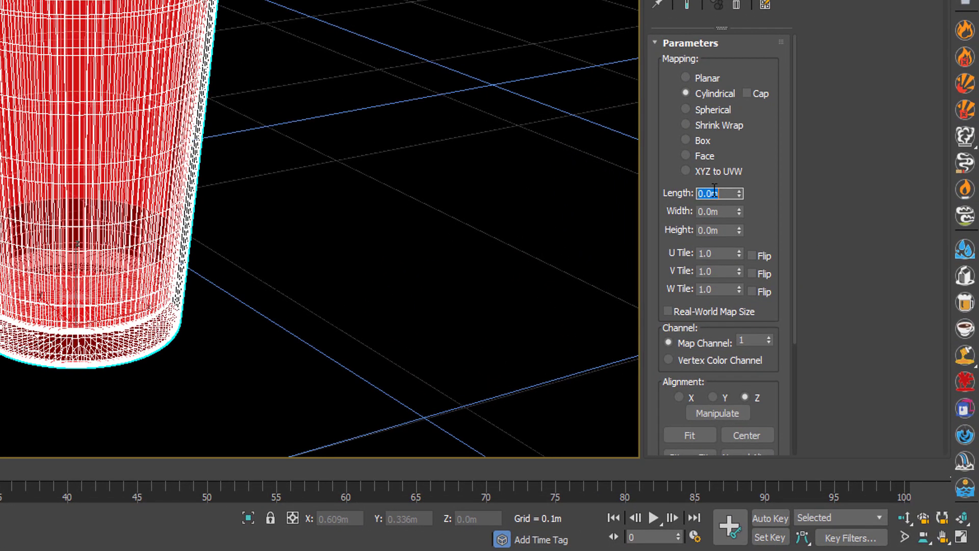
type("1")
key("Tab")
type("1")
key("Tab")
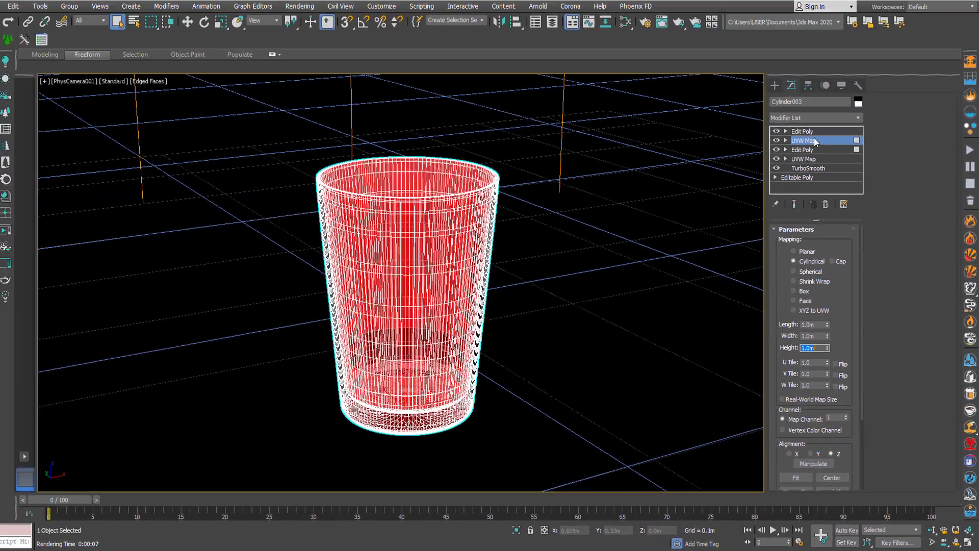
- Collapse the glass's whole modifier stack by converting the object to an Editable Poly
left_click(810, 133)
right_click(95, 47)
mouse_move(493, 351)
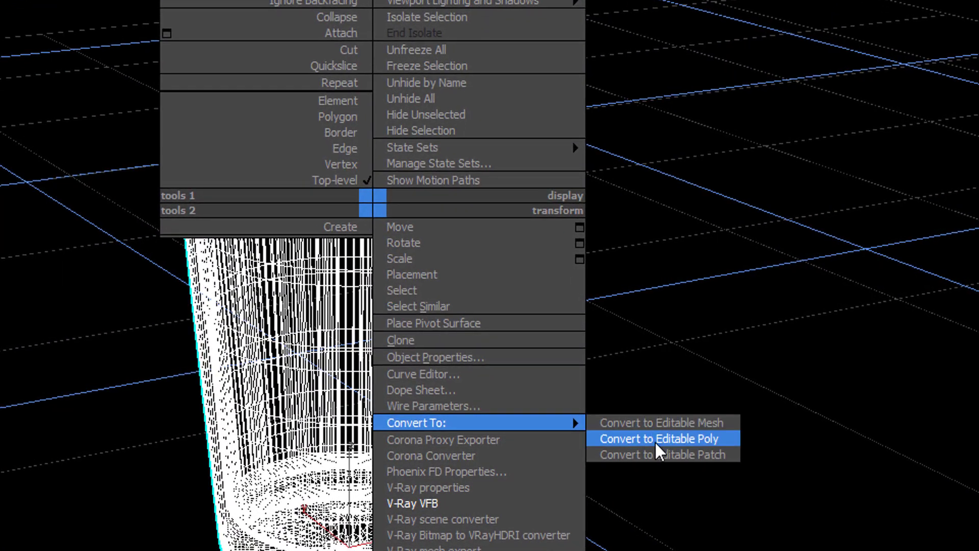
left_click(575, 359)
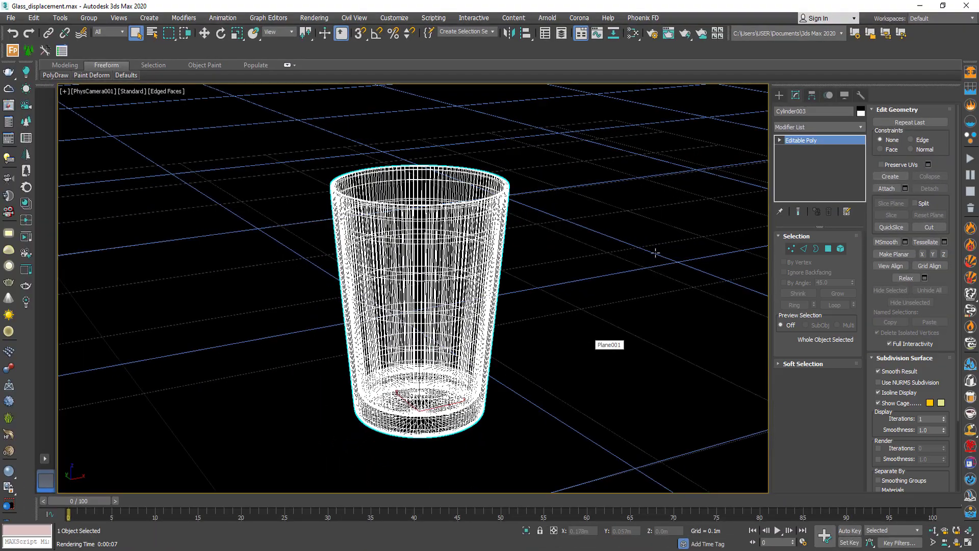
- Add an Unwrap UVW modifier to the glass and open its UV editor maximised
left_click(835, 125)
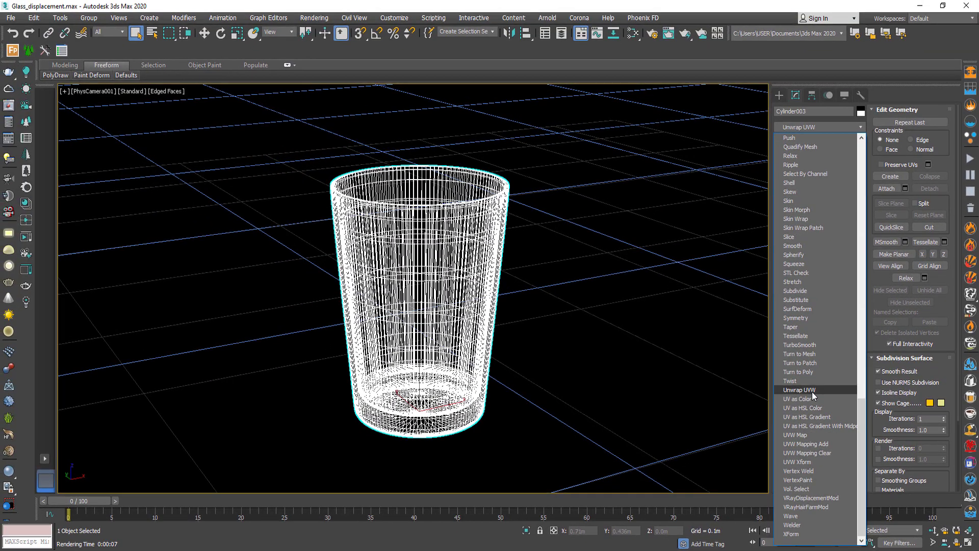
left_click(800, 389)
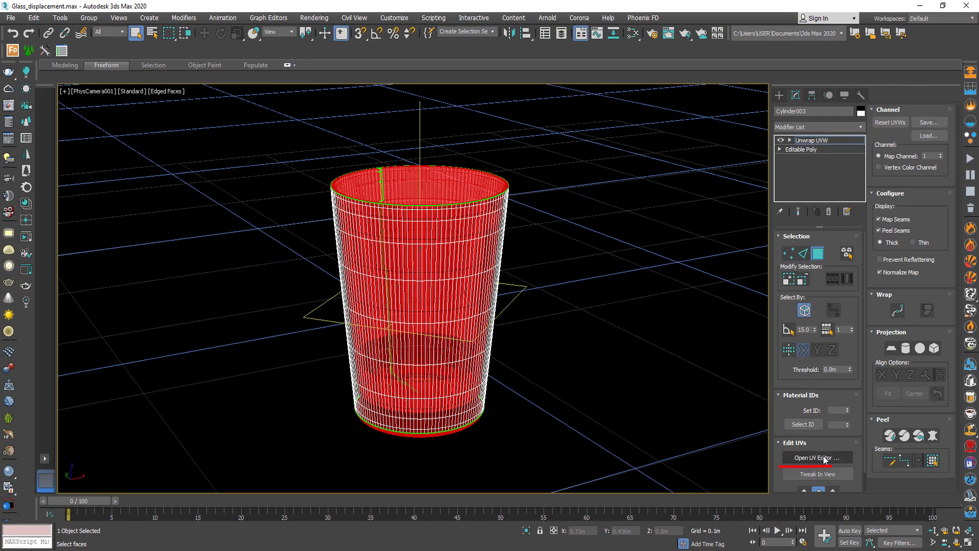
left_click(824, 457)
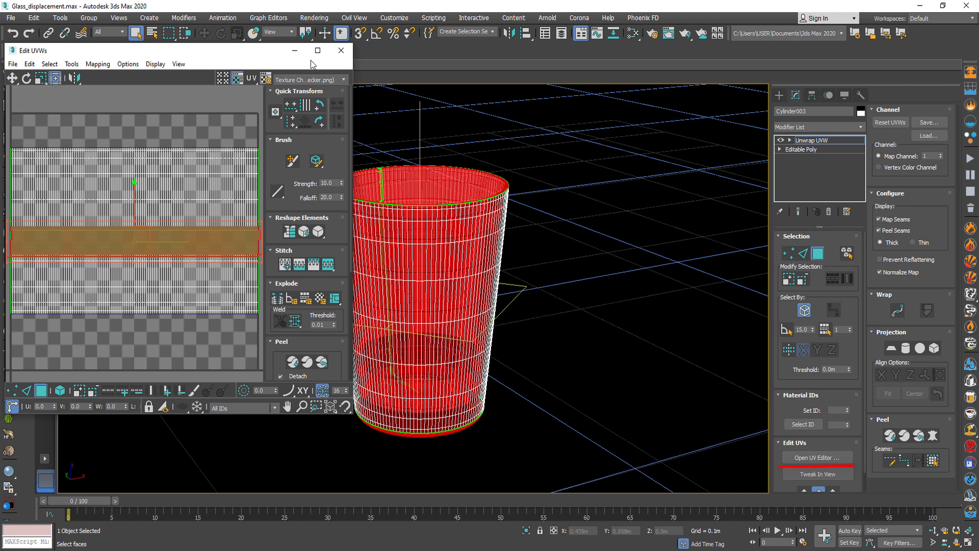
left_click(319, 55)
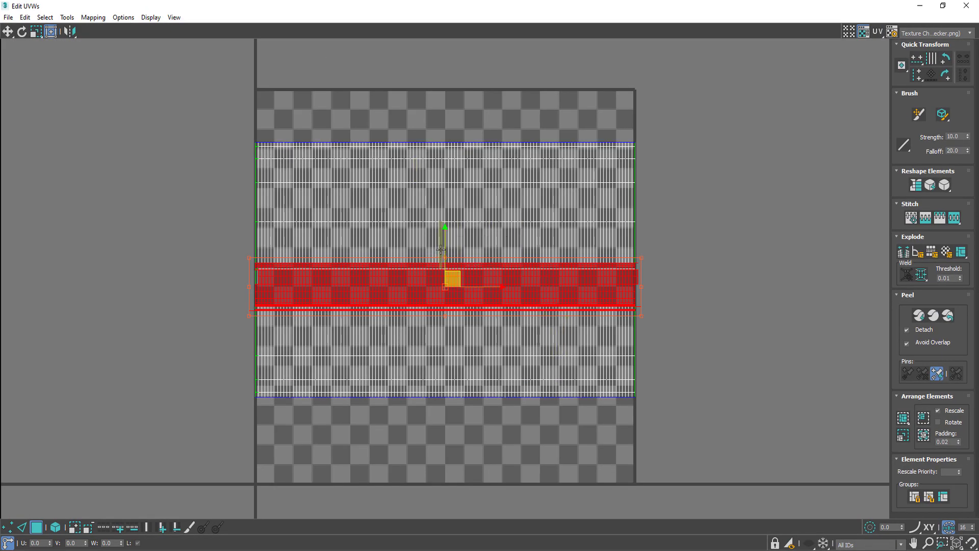
- Move the selected UV band up to the tile's upper edge and show Map #13 (Displacement.jpg) as the editor background
left_click_drag(445, 240, 466, 65)
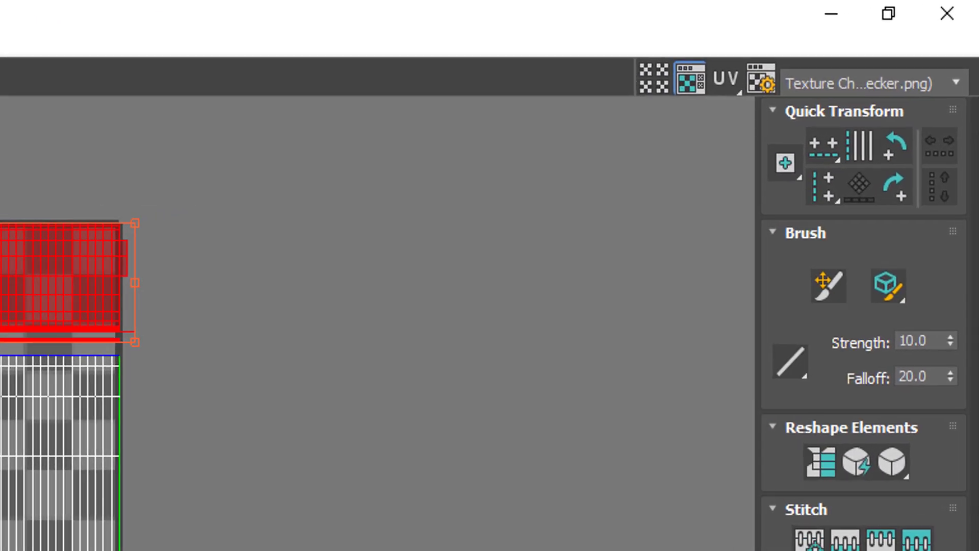
left_click(843, 84)
left_click(857, 163)
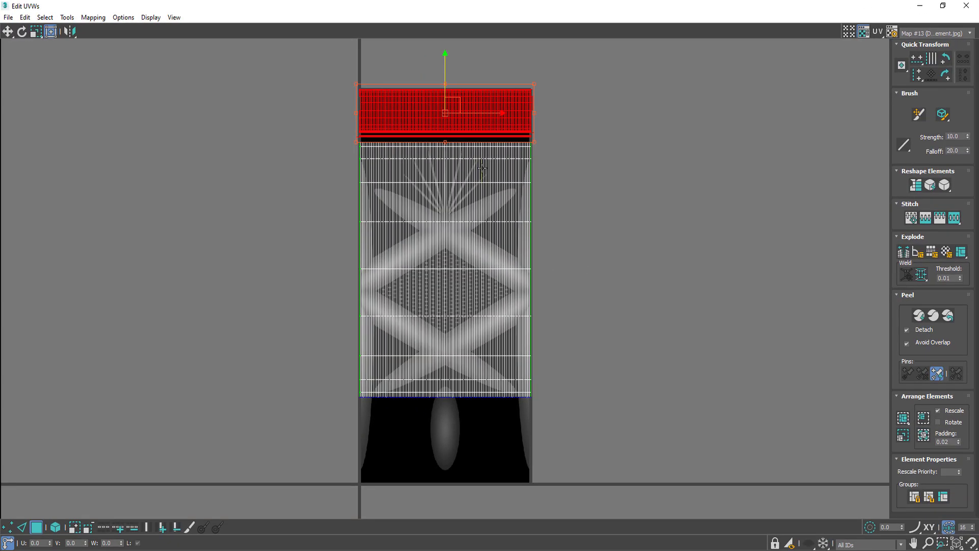
- With whole-element selection on, select the thin strip and inner band UVs together and nudge them within the black area above the pattern
scroll(454, 155, "up", 8)
left_click(454, 156)
middle_click_drag(455, 155, 505, 309)
left_click(498, 245)
left_click(56, 527)
left_click(396, 245)
scroll(395, 245, "down", 1)
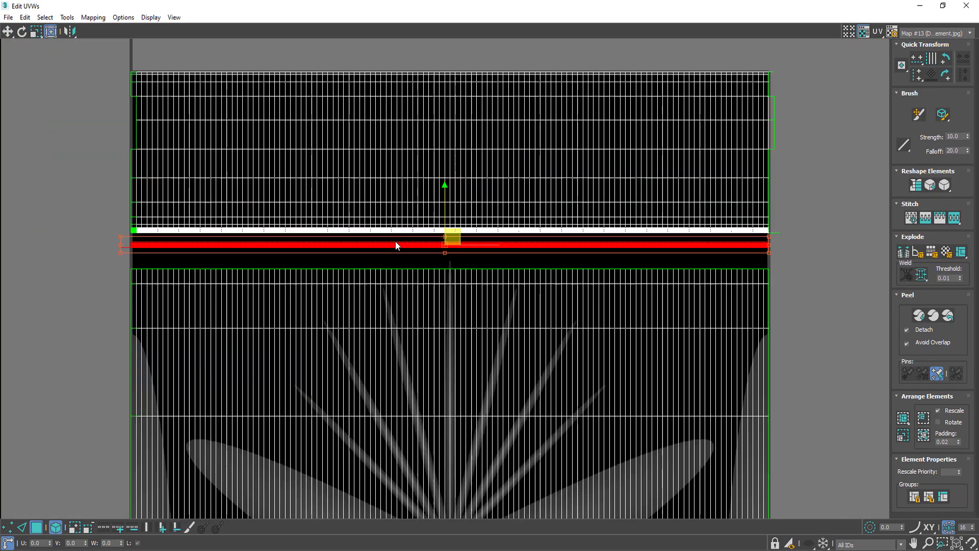
middle_click_drag(395, 245, 415, 311)
left_click(465, 246, "ctrl")
left_click_drag(470, 191, 470, 196)
middle_click_drag(752, 301, 745, 215)
scroll(515, 204, "down", 6)
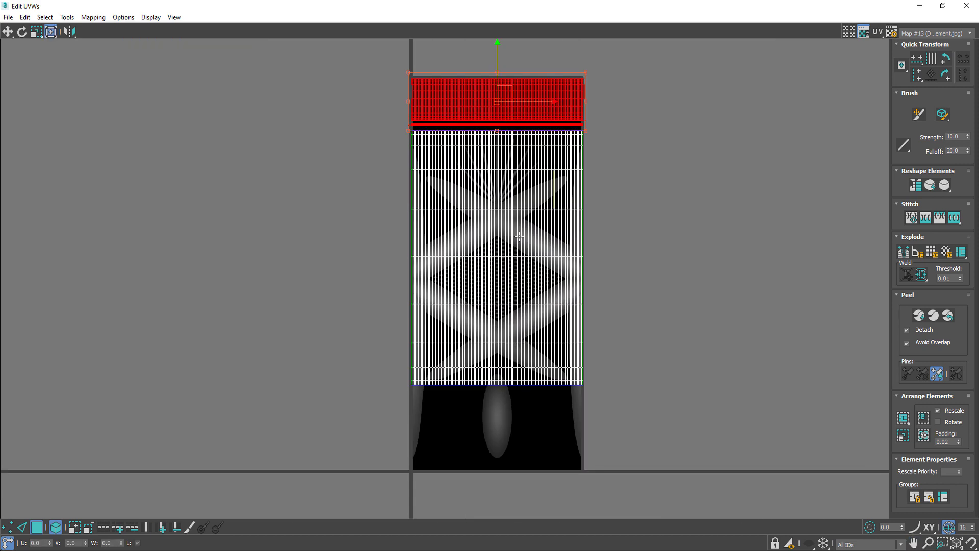
- Select the large UV element to check its fit over the pattern, clear the selection and close the UV editor
left_click(518, 235)
mouse_move(537, 258)
left_mouse_down()
mouse_move(731, 269)
mouse_move(538, 273)
left_mouse_up()
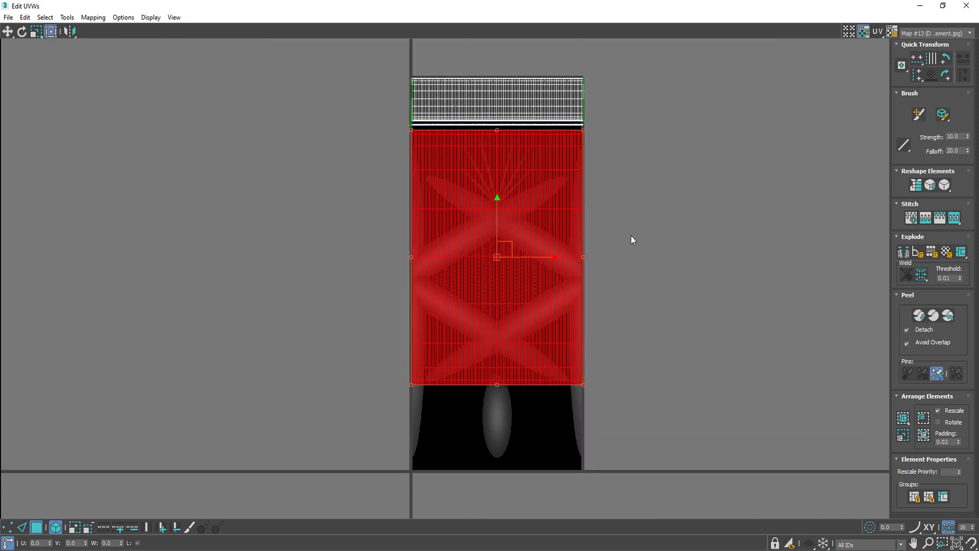
left_click(631, 235)
left_click(967, 6)
- Add a VRayDisplacementMod modifier above Unwrap UVW and assign the pattern bitmap Map #13 (Displacement.jpg) as its texmap
left_click(817, 124)
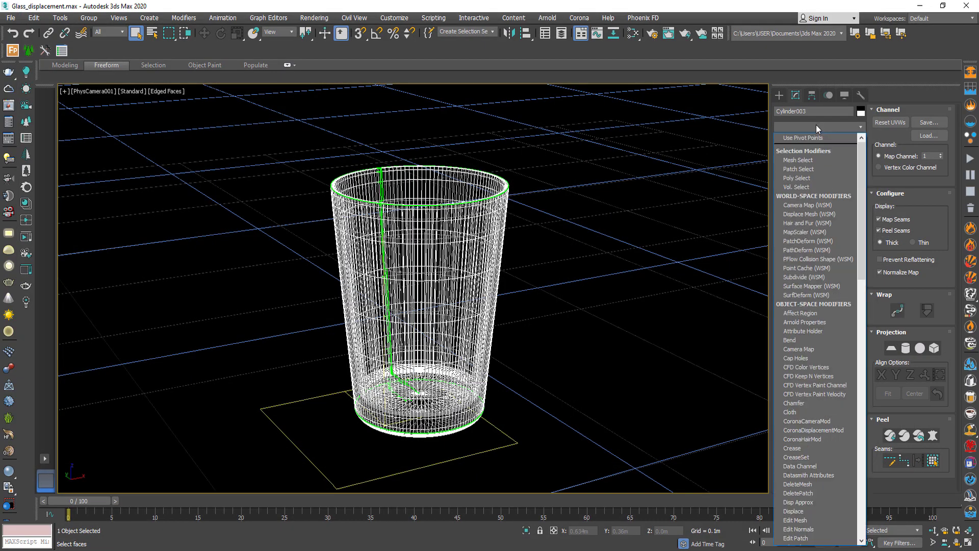
key("v")
key("v")
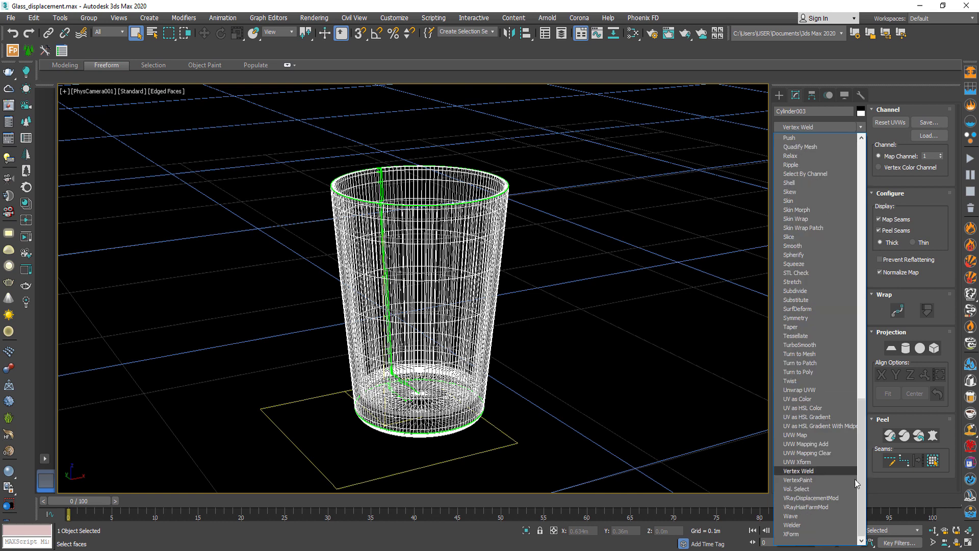
left_click(827, 498)
key("m")
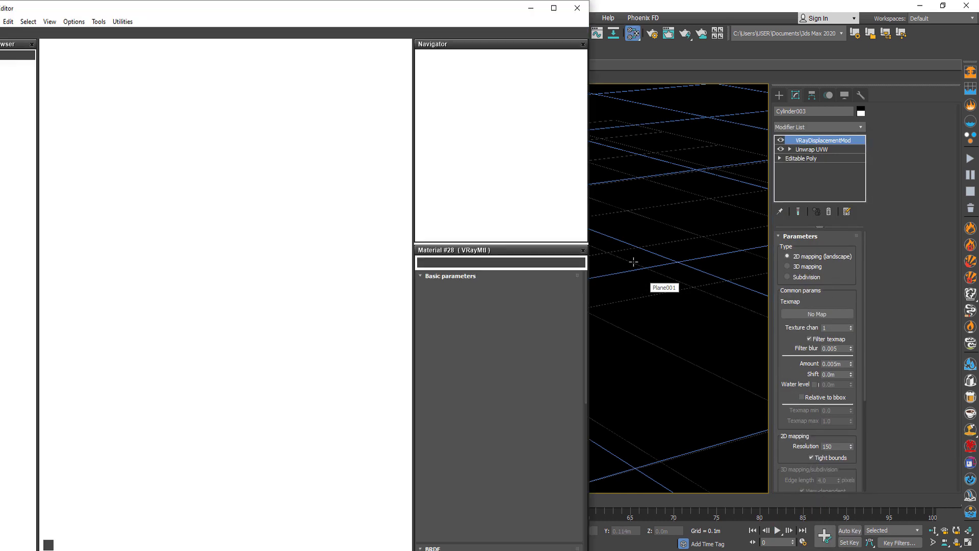
left_click_drag(208, 315, 817, 314)
left_click(477, 310)
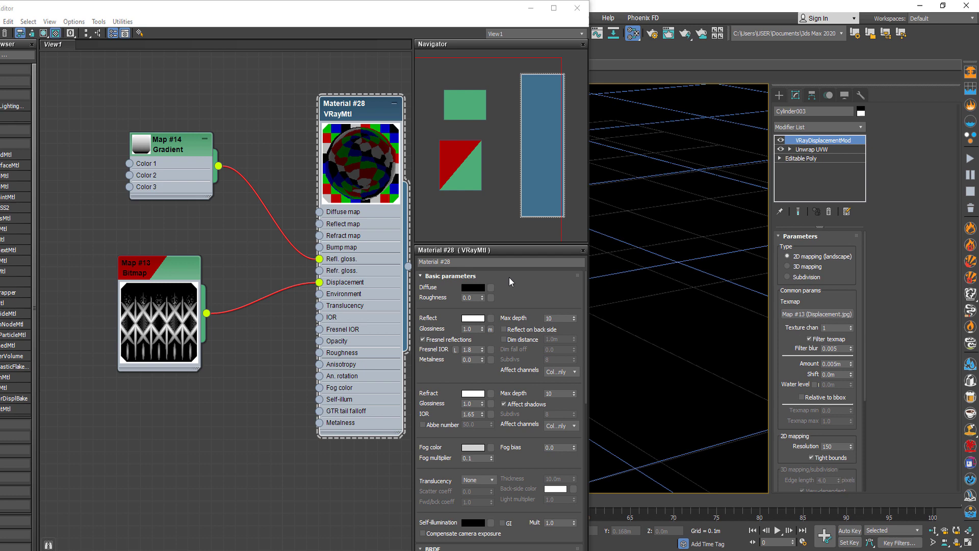
- Close the material editor, test-render the glass with its edited UVs in the V-Ray frame buffer and stop the render
left_click(577, 8)
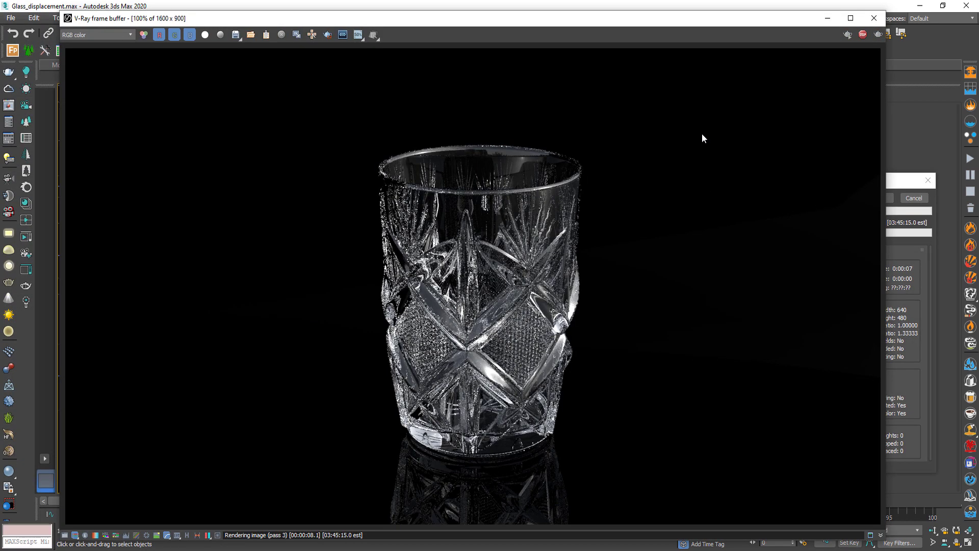
left_click(890, 189)
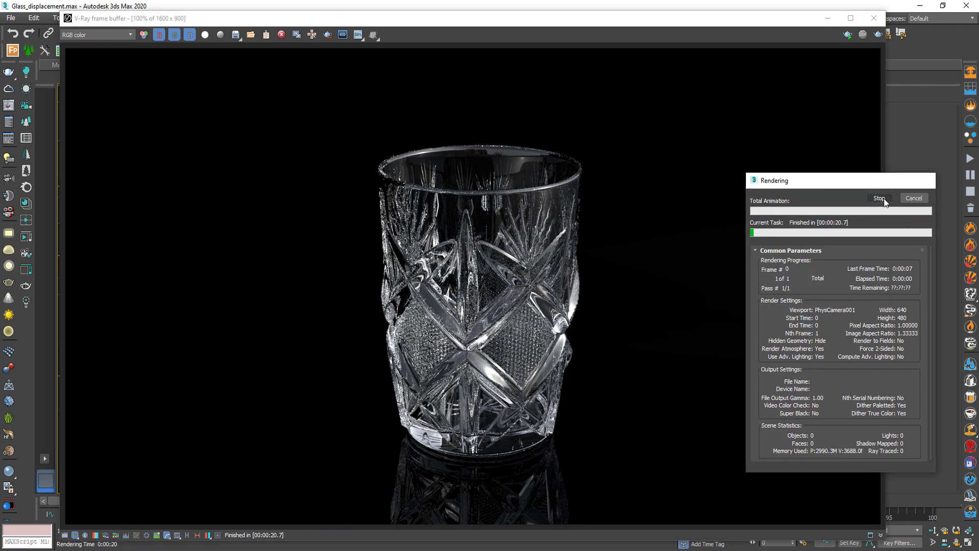